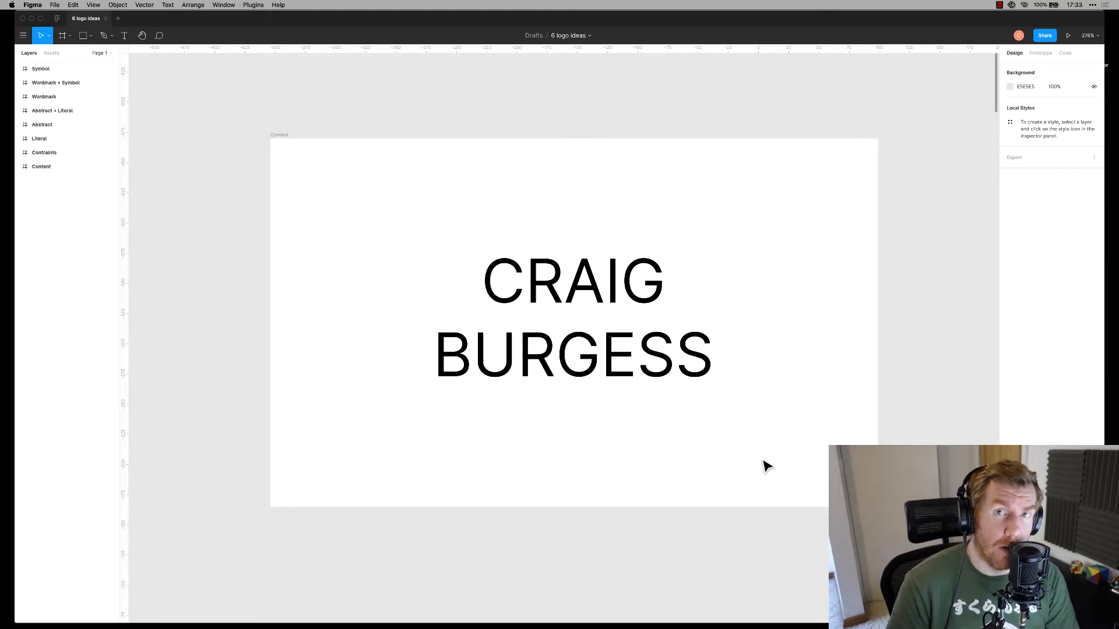
Scroll down to the Contraints frame listing ONLY SHAPES, ONLY BLACK and ONLY DRUK
scroll(766, 466, "down", 10)
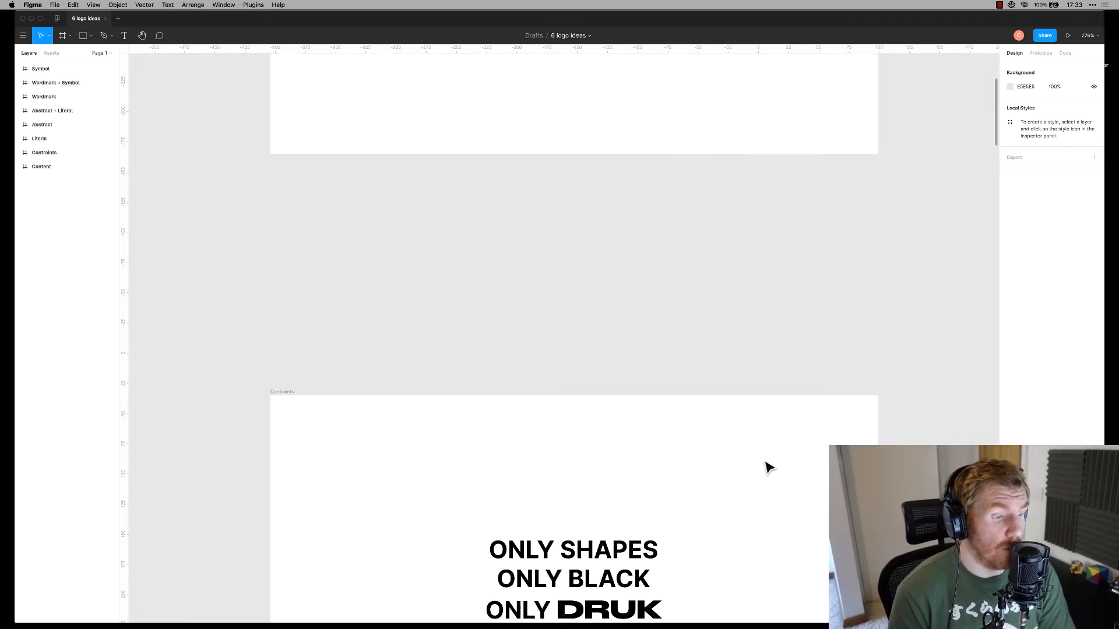
scroll(768, 466, "down", 1)
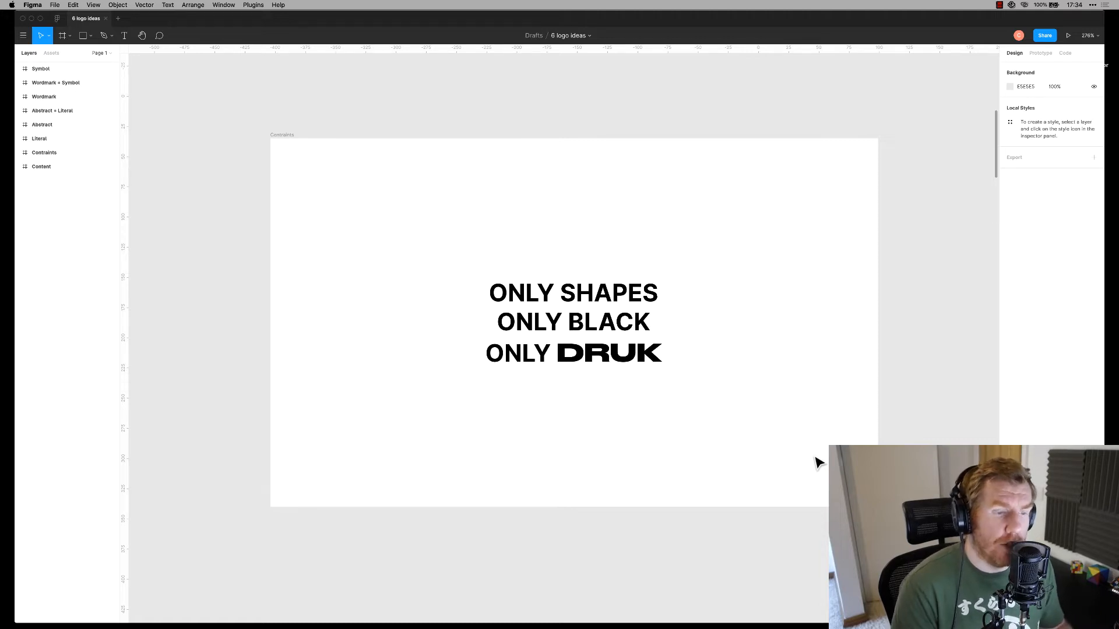
Delete the constraints text, then undo to restore it
left_click(574, 327)
key("Delete")
left_click(157, 420)
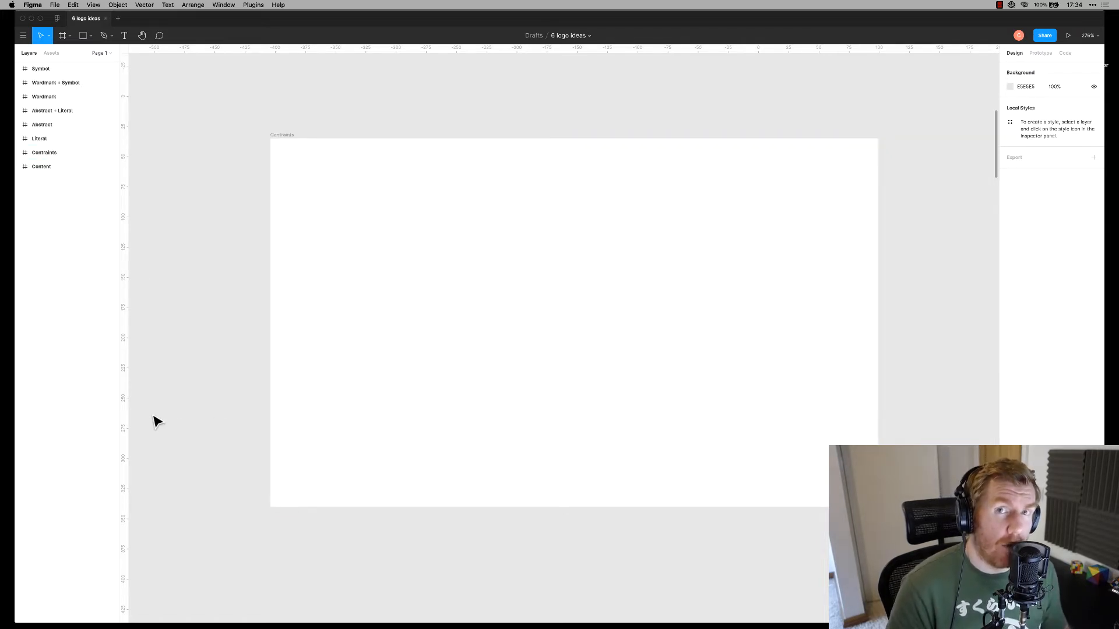
key("super+z")
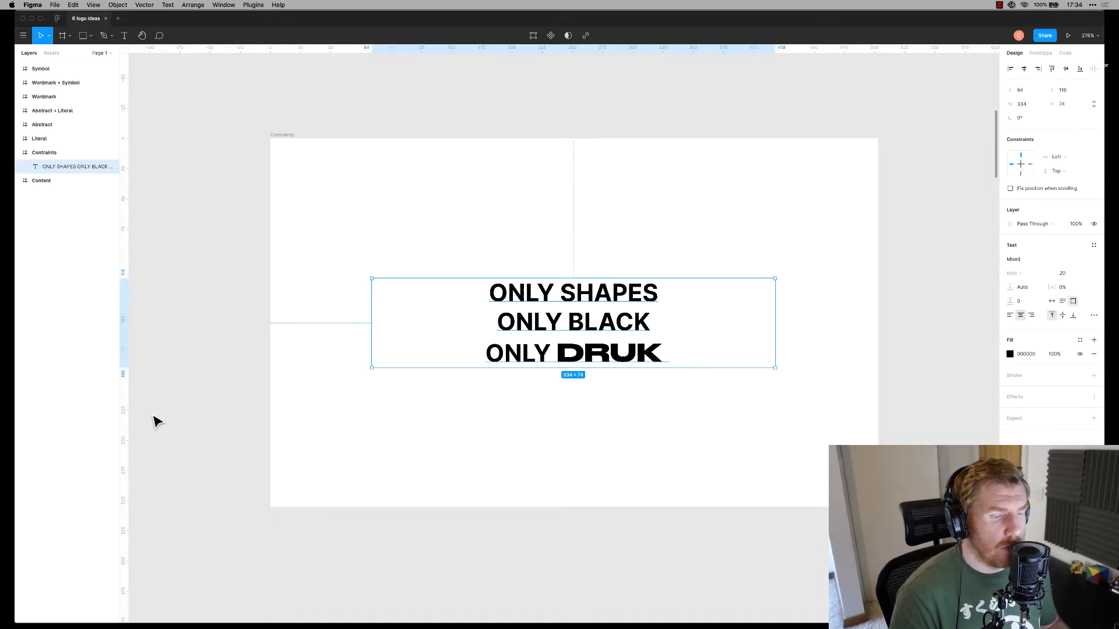
Scroll down to the Literal frame with the black CB initials
left_click(236, 300)
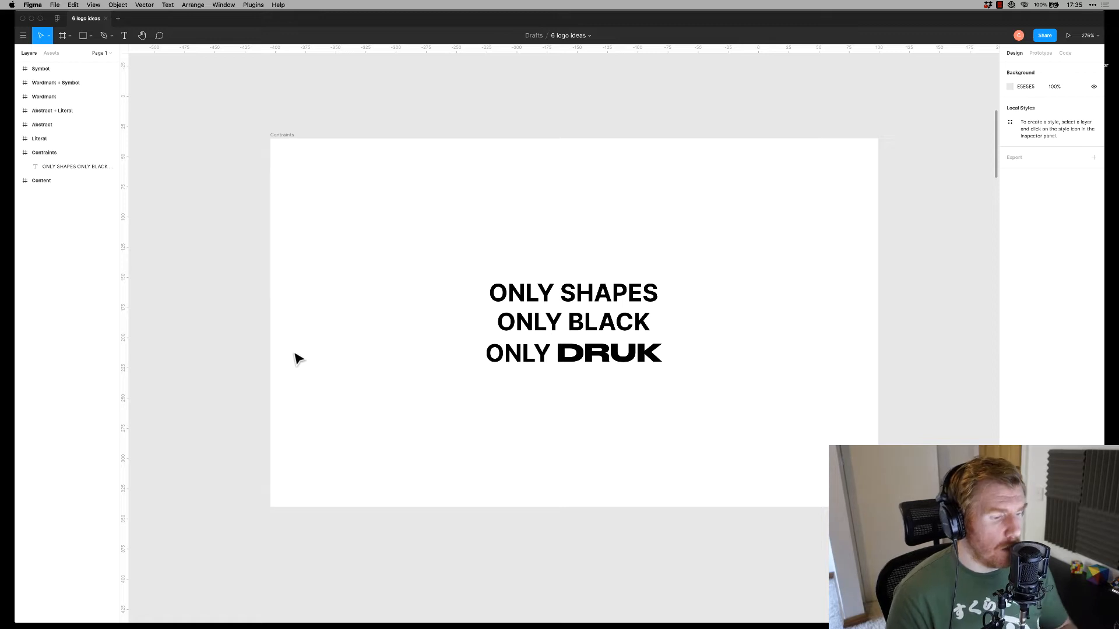
scroll(298, 355, "down", 10)
scroll(262, 373, "down", 6)
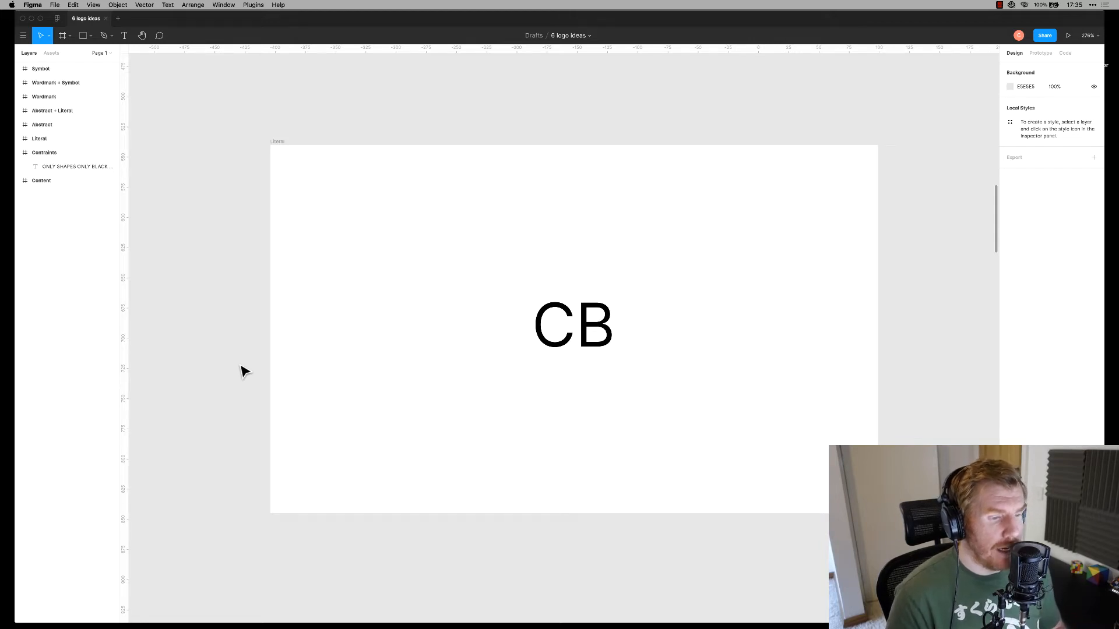
Set the CB monogram's font to Druk
left_click(551, 323)
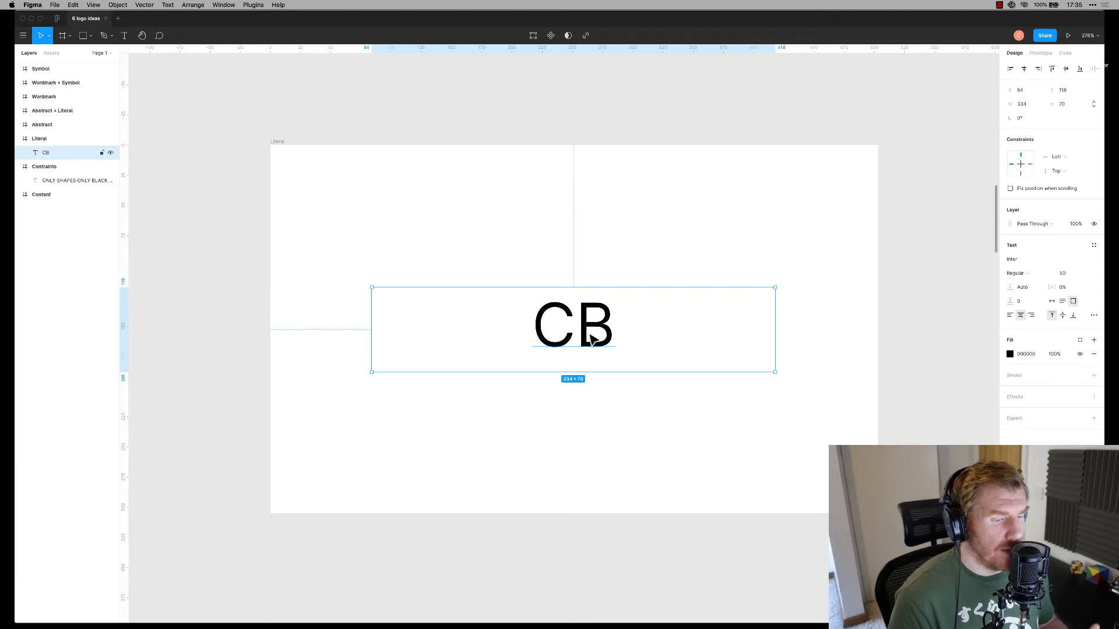
left_click(1034, 262)
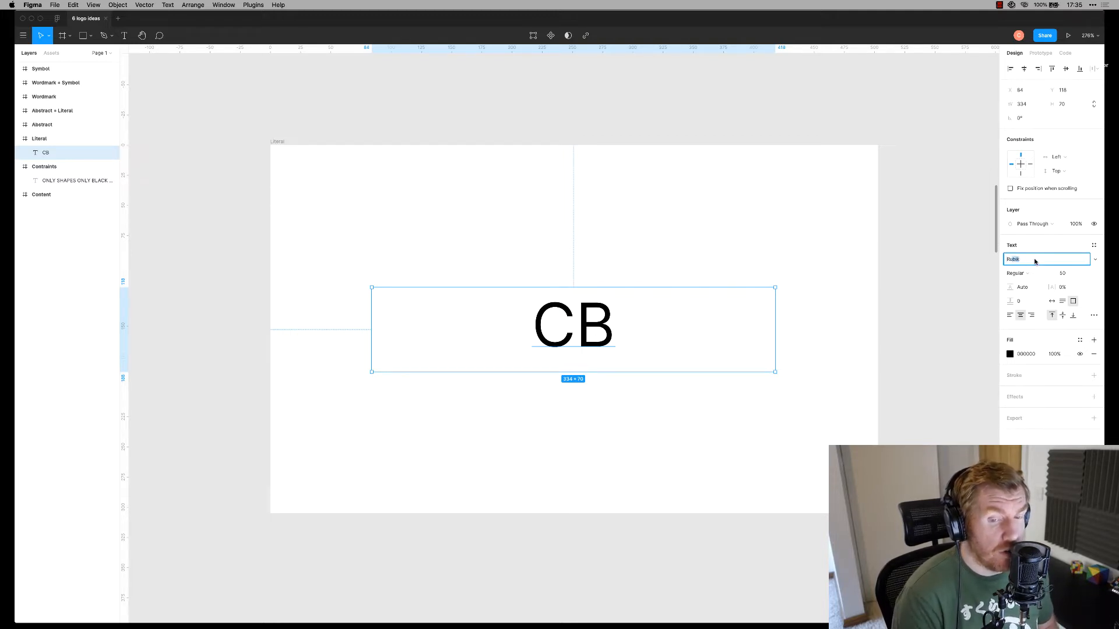
key("Return")
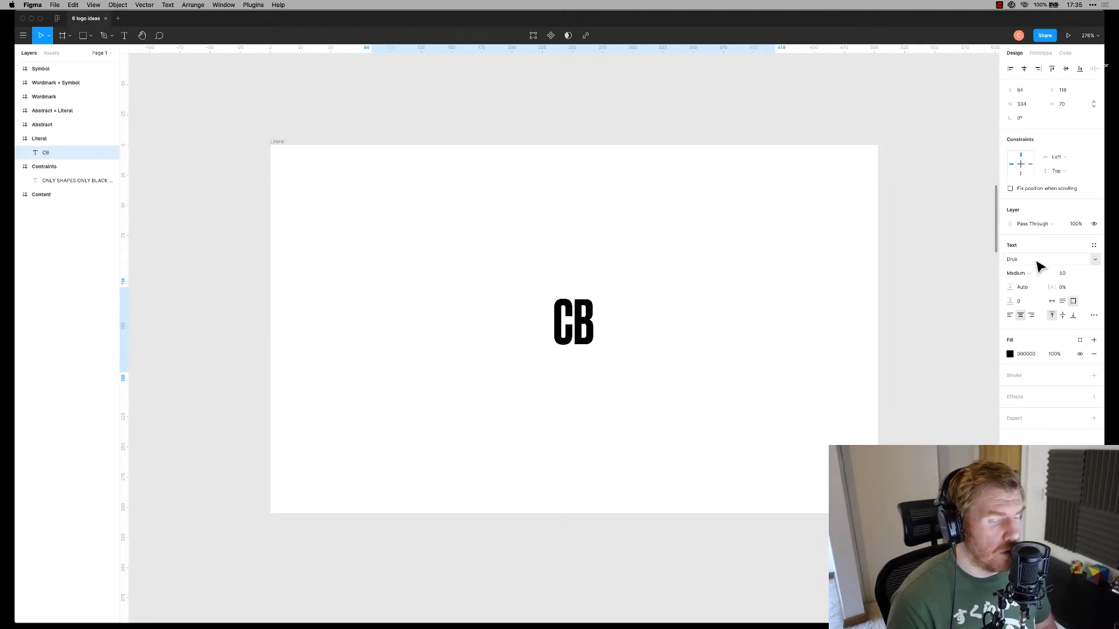
left_click(522, 277)
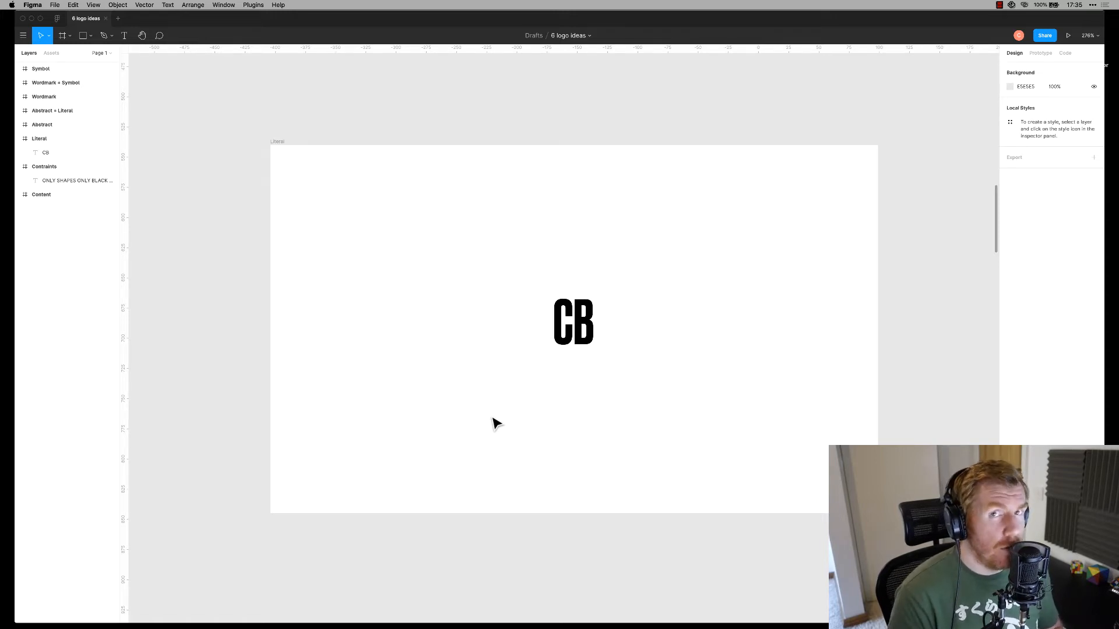
Shrink the CB text box to 42 × 51 and move it left
left_click(567, 357)
left_click_drag(775, 326, 436, 329)
left_click_drag(436, 371, 358, 343)
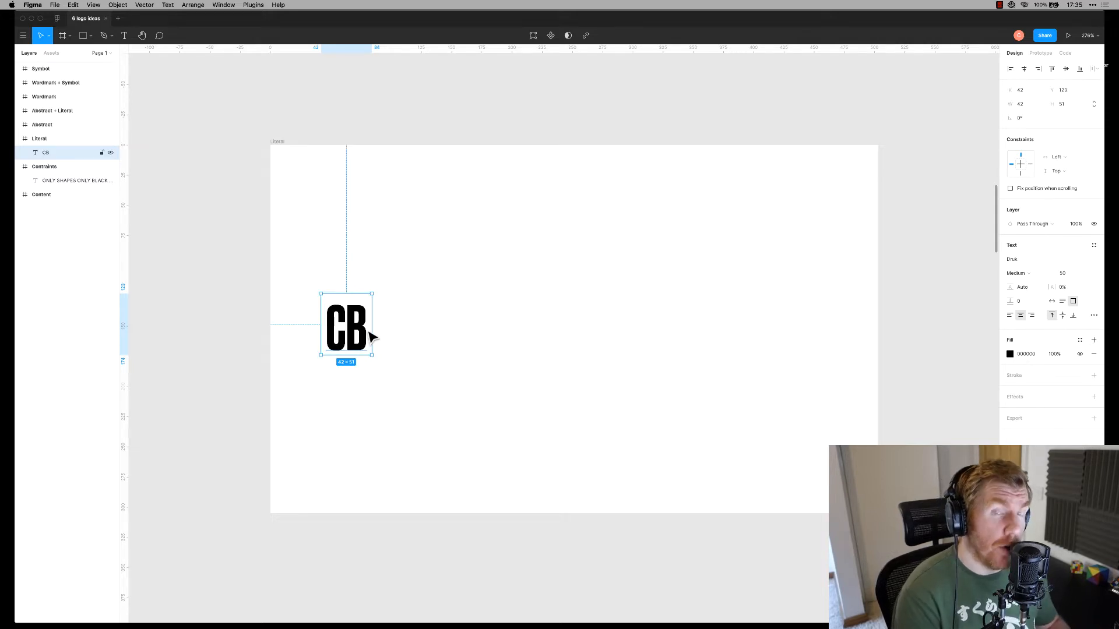
left_click(417, 345)
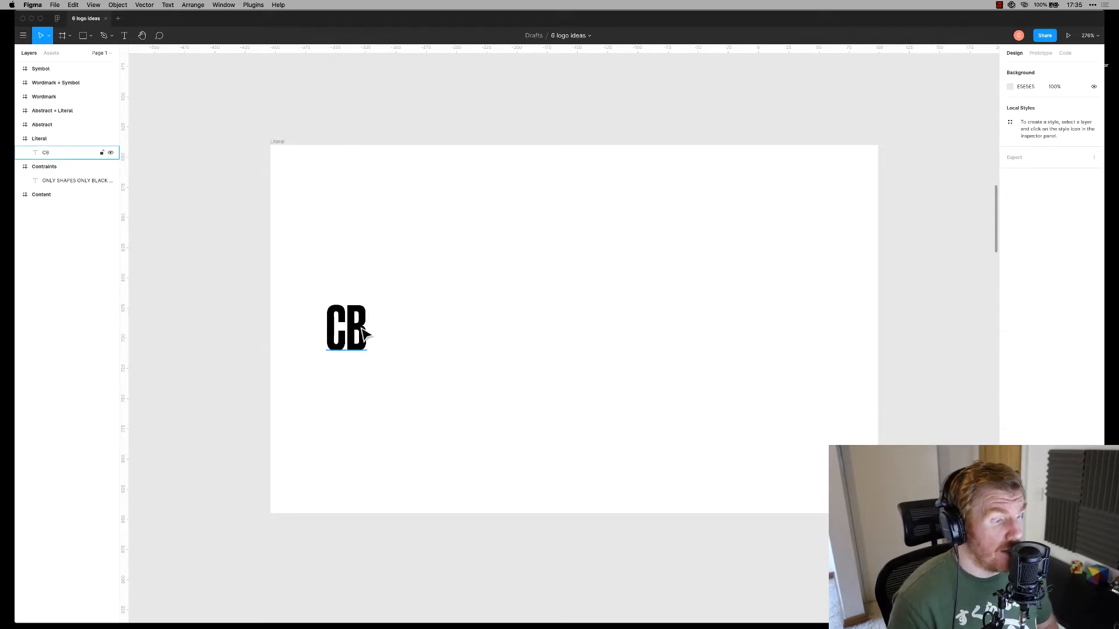
Alt-drag a duplicate of the CB to its right
left_click_drag(357, 341, 488, 332)
left_click(1043, 260)
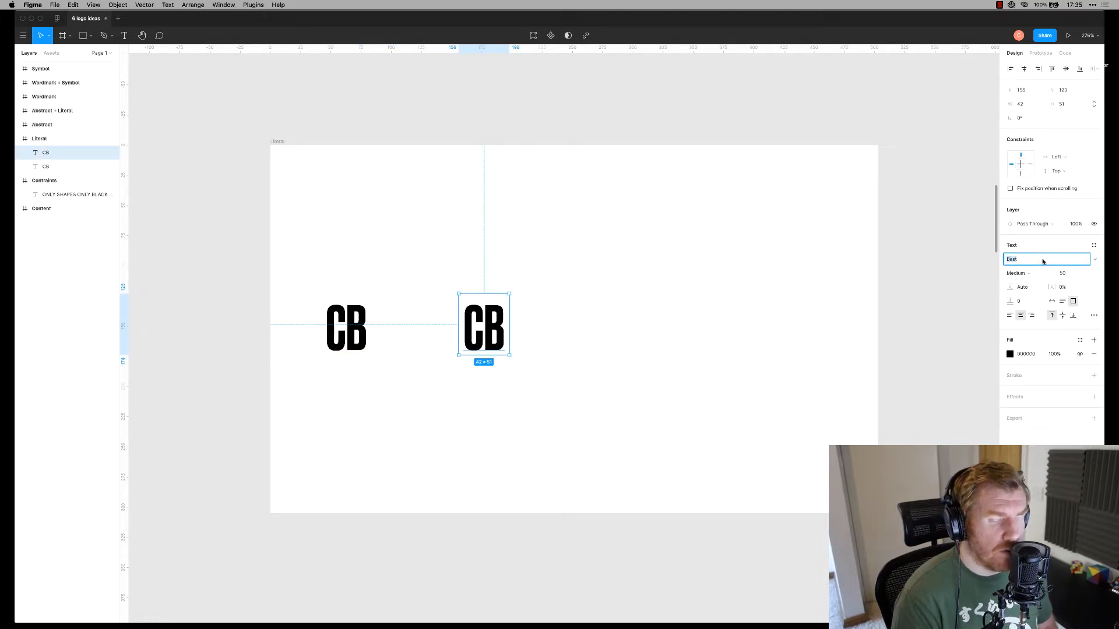
left_click(906, 315)
key("super+space")
In Typeface, search for Bastard and view its character set, then return to Figma
type("type")
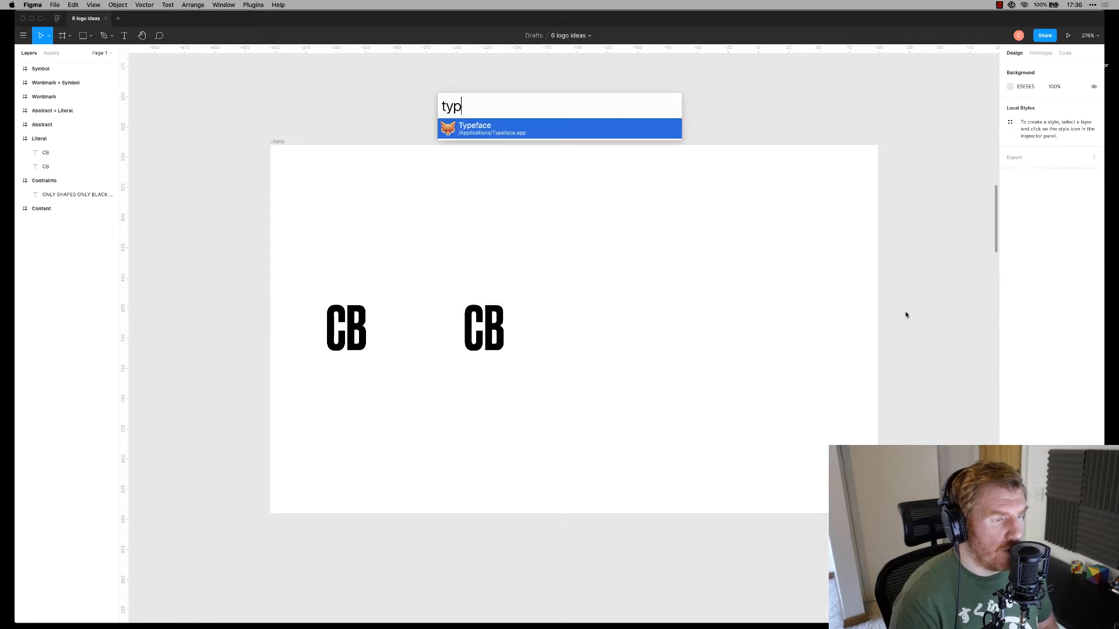
key("Return")
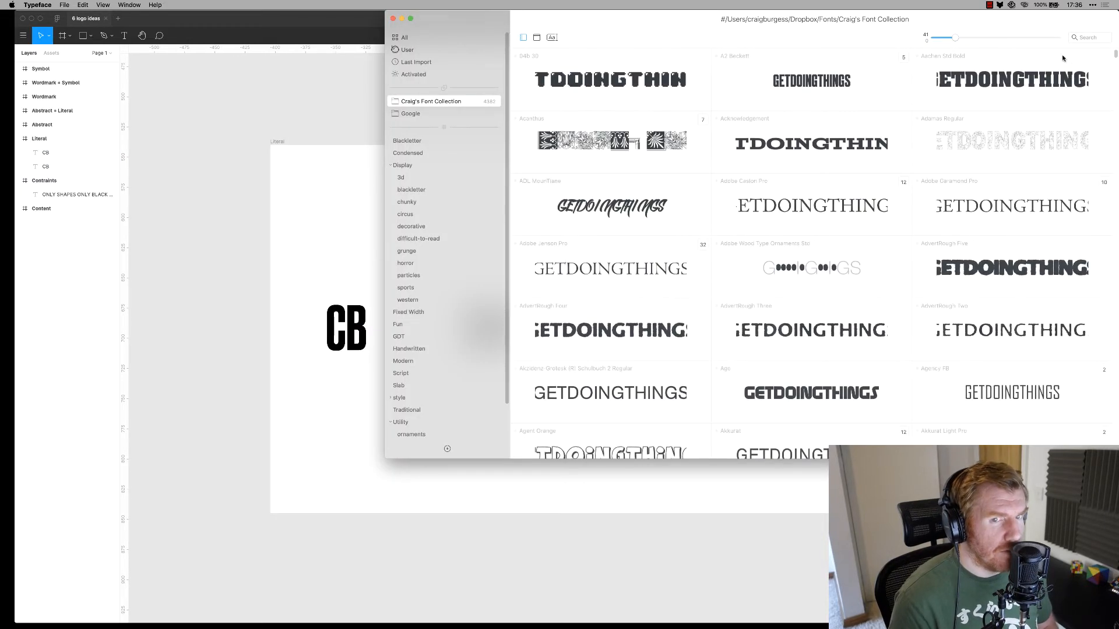
left_click(1089, 37)
type("bas")
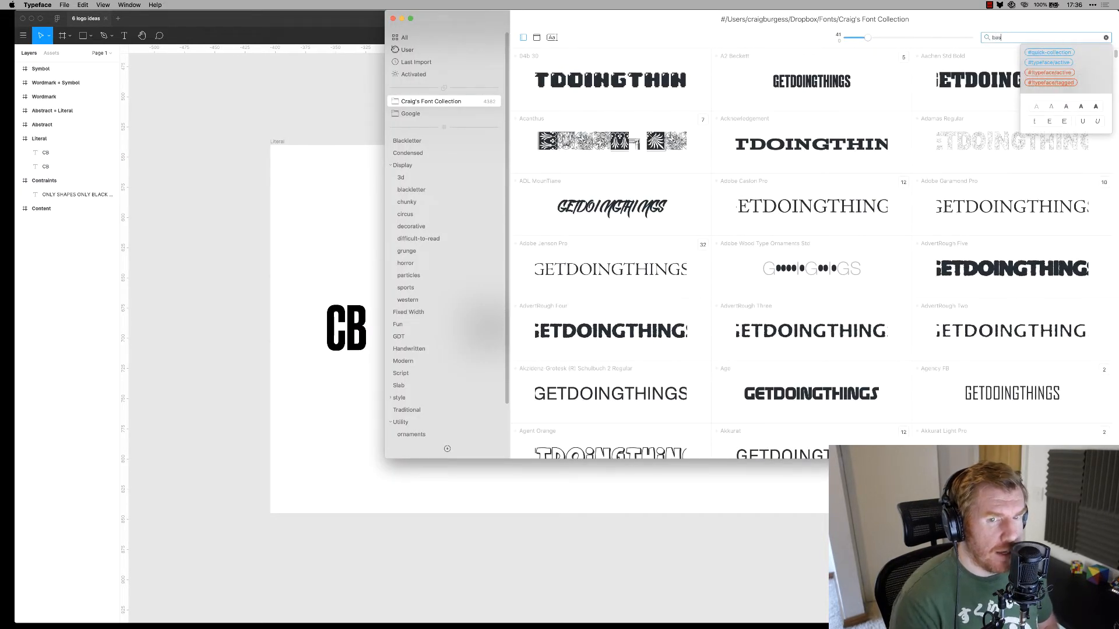
type("l")
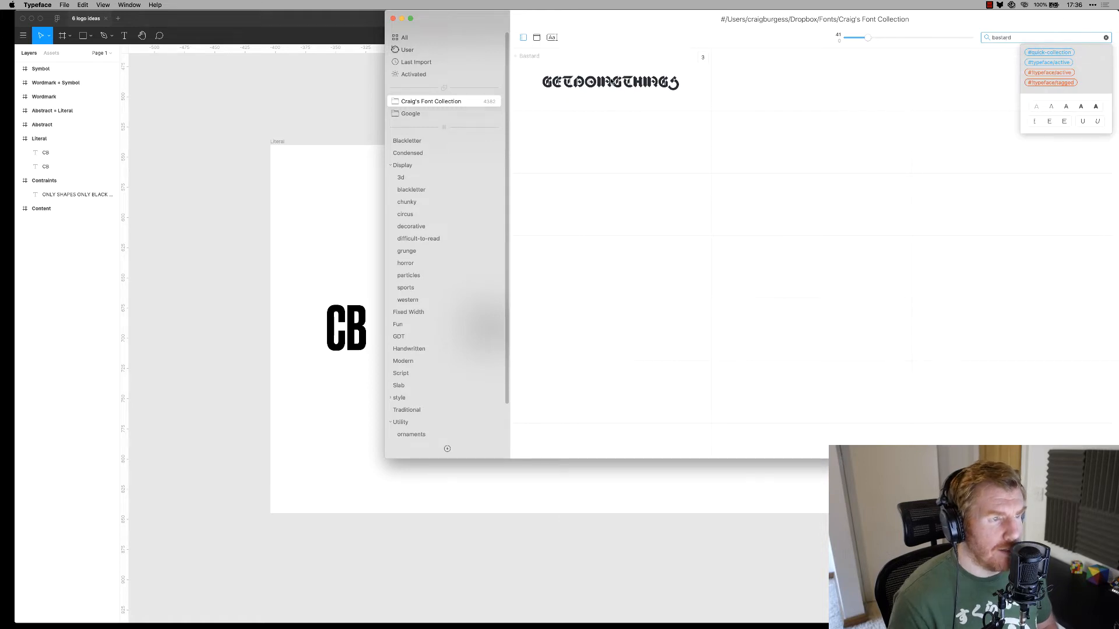
double_click(615, 76)
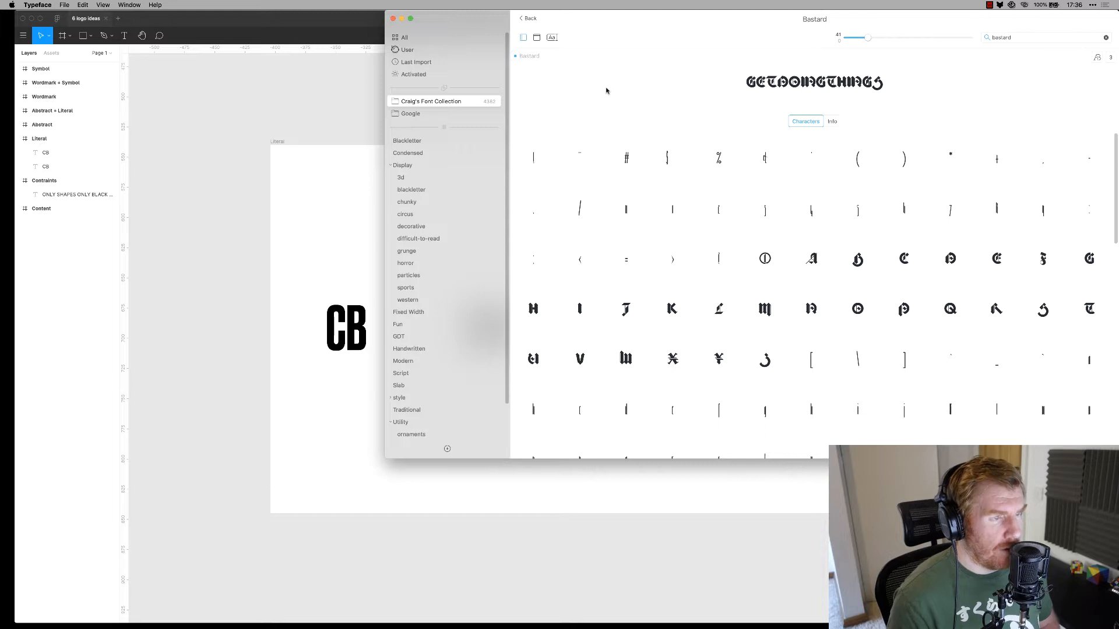
key("super+Tab")
left_click(500, 332)
Quit and relaunch Figma so the Bastard font becomes available
left_click(1032, 257)
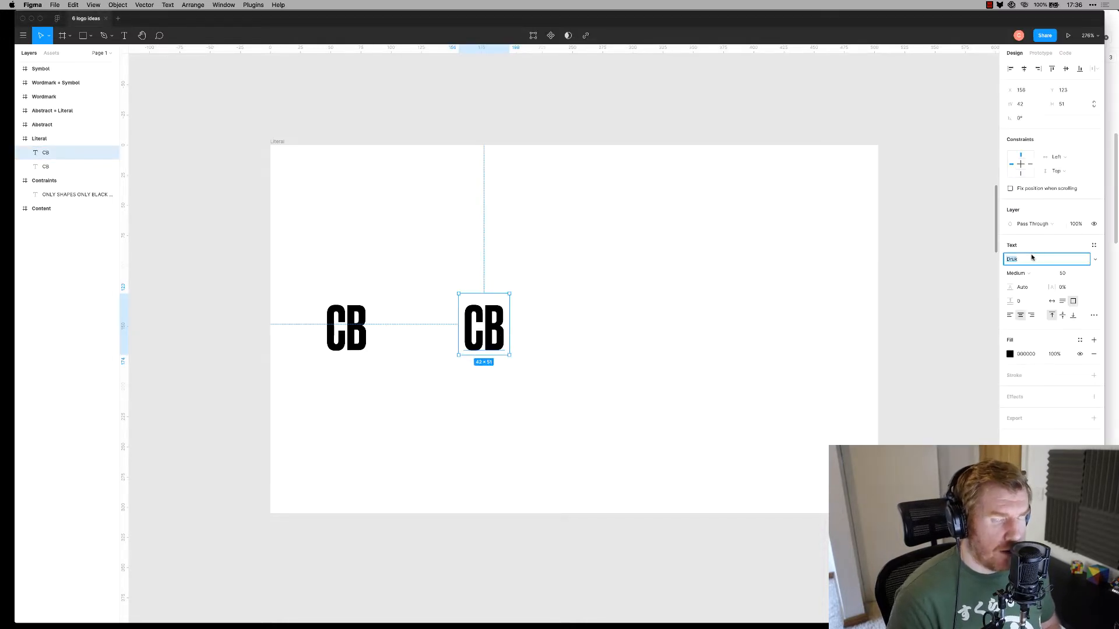
type("Bast")
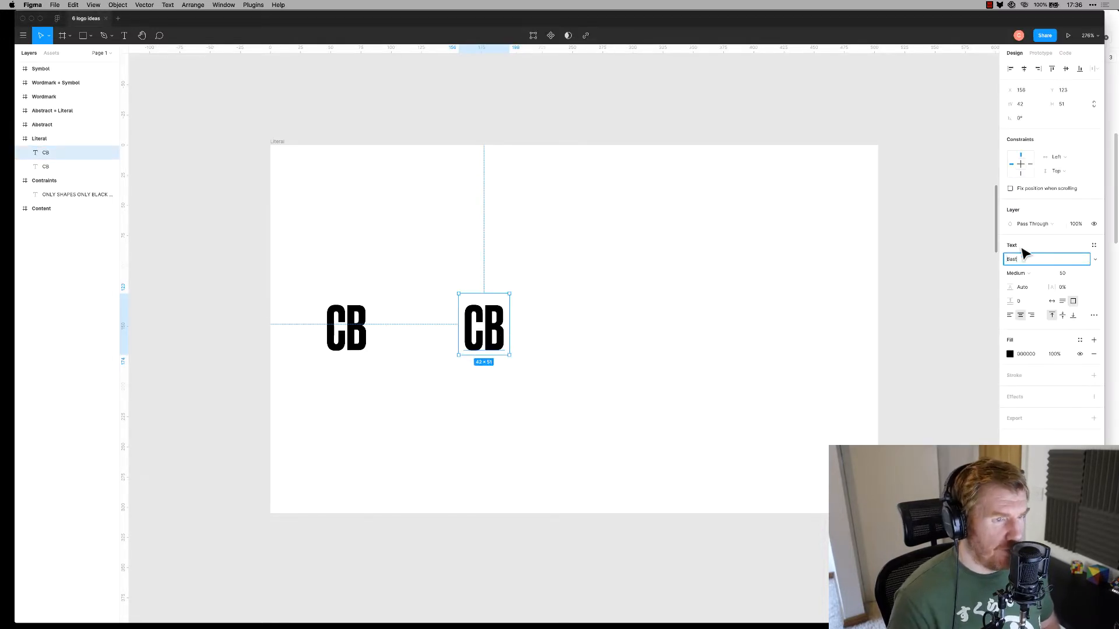
left_click(673, 223)
key("super+q")
key("super+space")
type("fig")
key("Return")
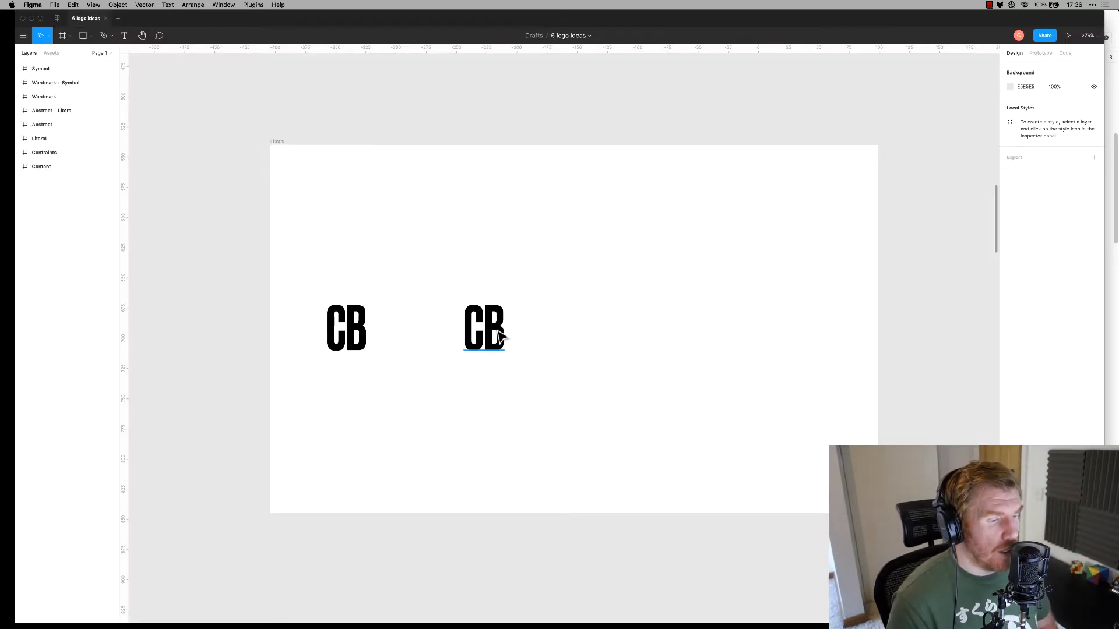
Set the right-hand CB copy to Bastard, make it auto width, and move it left
left_click(466, 353)
left_click(1024, 261)
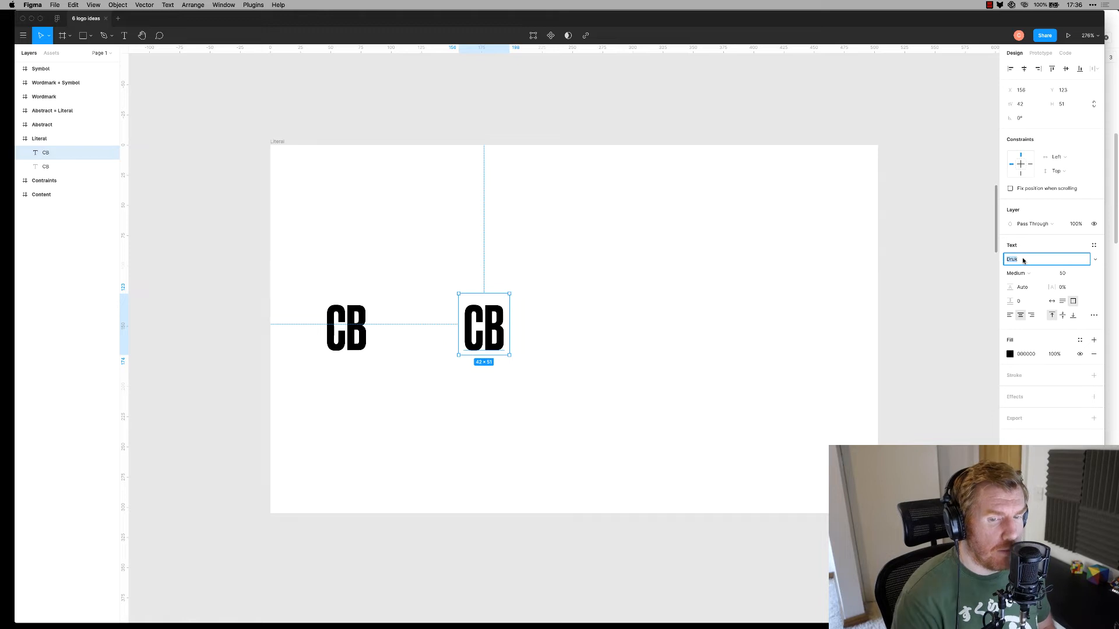
type("Bastard")
key("Return")
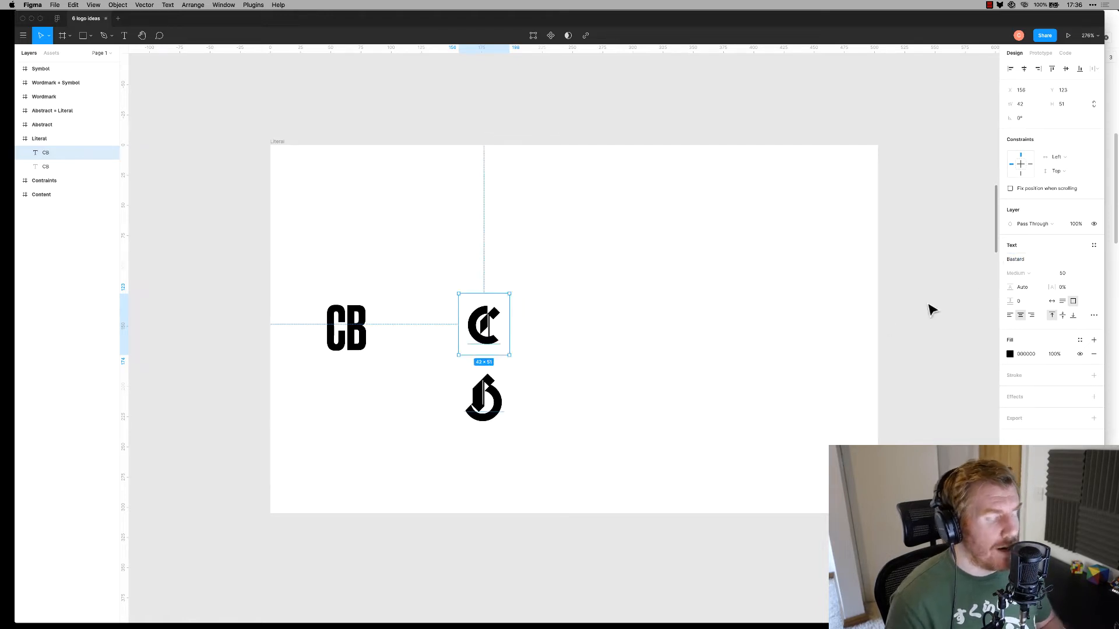
double_click(511, 329)
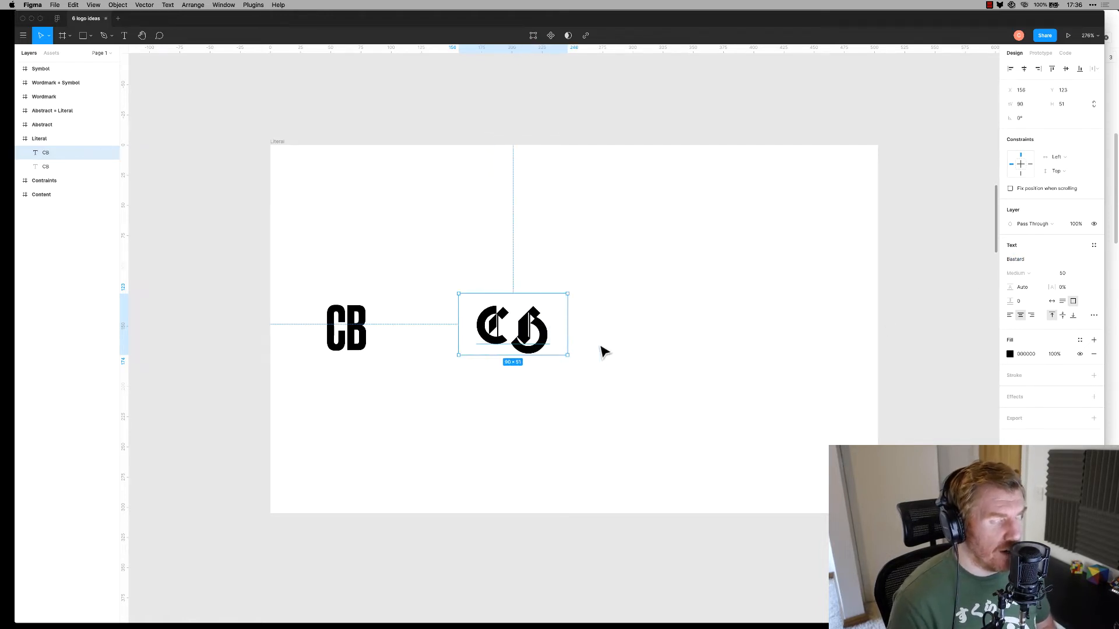
left_click_drag(537, 352, 484, 357)
Retype the blackletter text as 'Cb' and narrow its text box
double_click(476, 343)
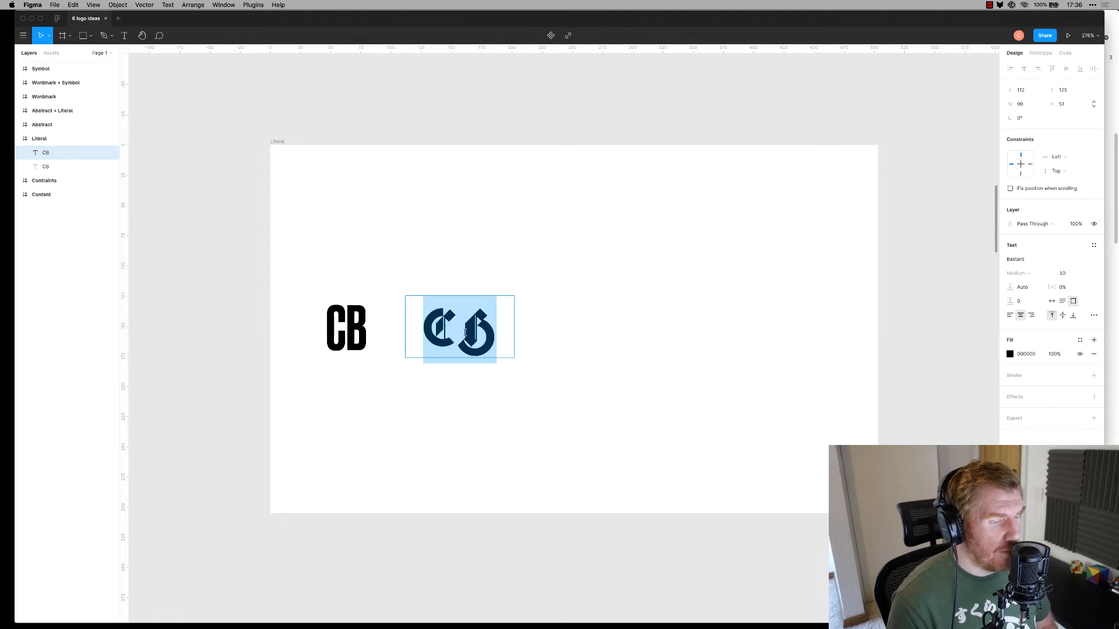
type("Cb")
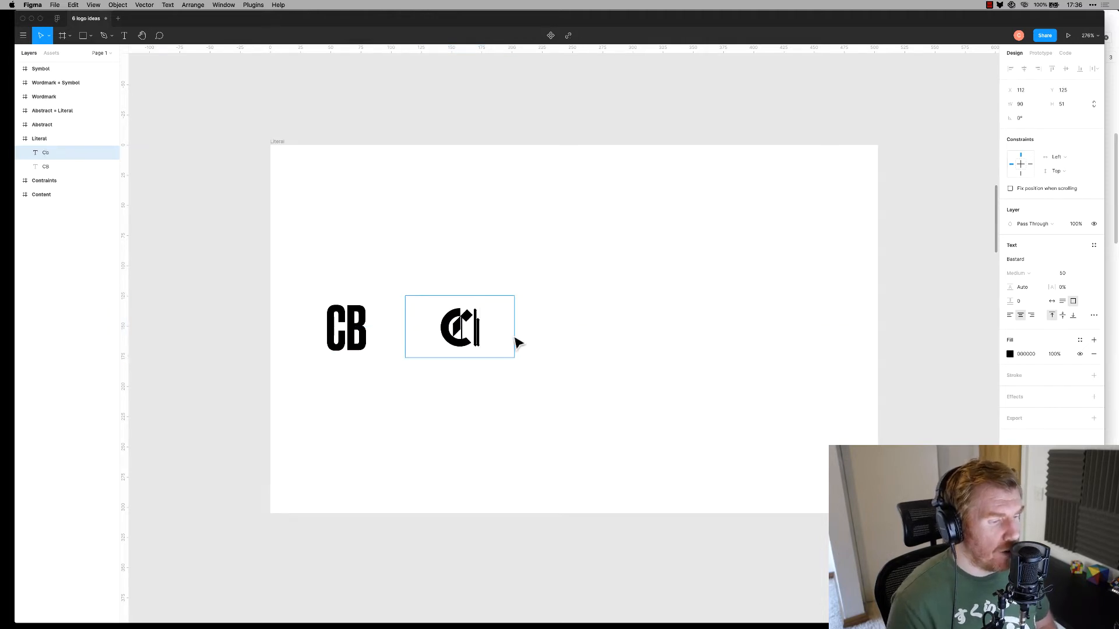
key("Escape")
left_click(539, 383)
left_click(479, 326)
left_click_drag(514, 330, 414, 342)
left_click(495, 349)
left_click(519, 350)
Retype it as a single 'C' and narrow the C's text box
double_click(431, 339)
type("C")
key("Escape")
left_click_drag(445, 330, 417, 344)
left_click(512, 357)
left_click(510, 343)
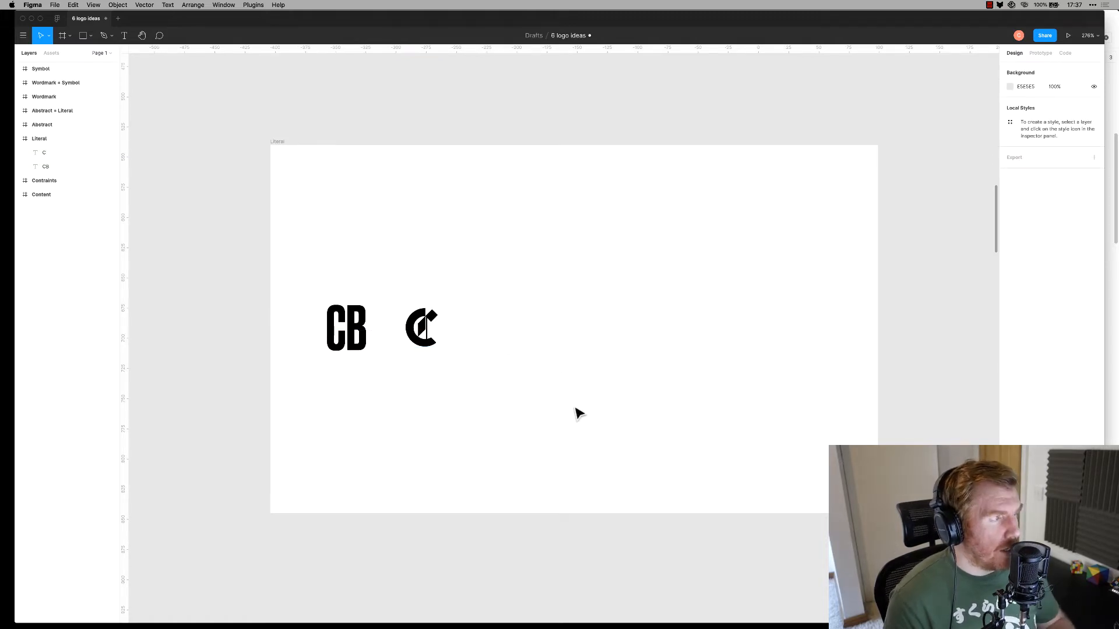
Draw a square right of the C and fill both squares black
left_click(84, 37)
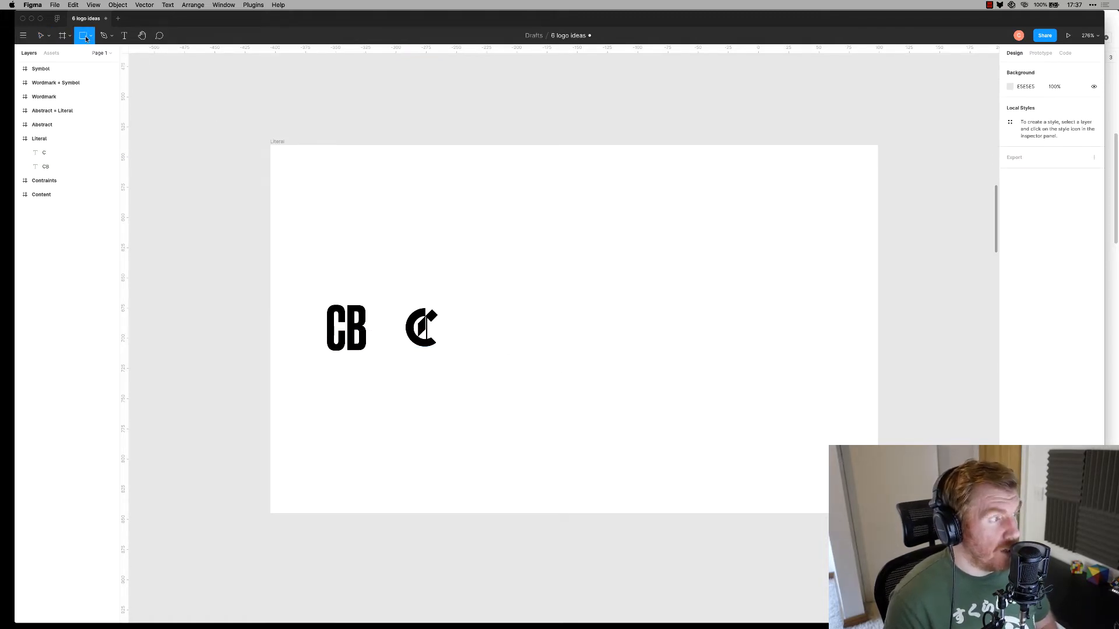
mouse_move(511, 294)
left_mouse_down()
mouse_move(574, 357)
mouse_move(583, 336)
mouse_move(570, 329)
mouse_move(588, 347)
left_mouse_up()
left_click_drag(612, 285, 493, 360)
left_click(1011, 295)
left_click_drag(966, 354, 892, 415)
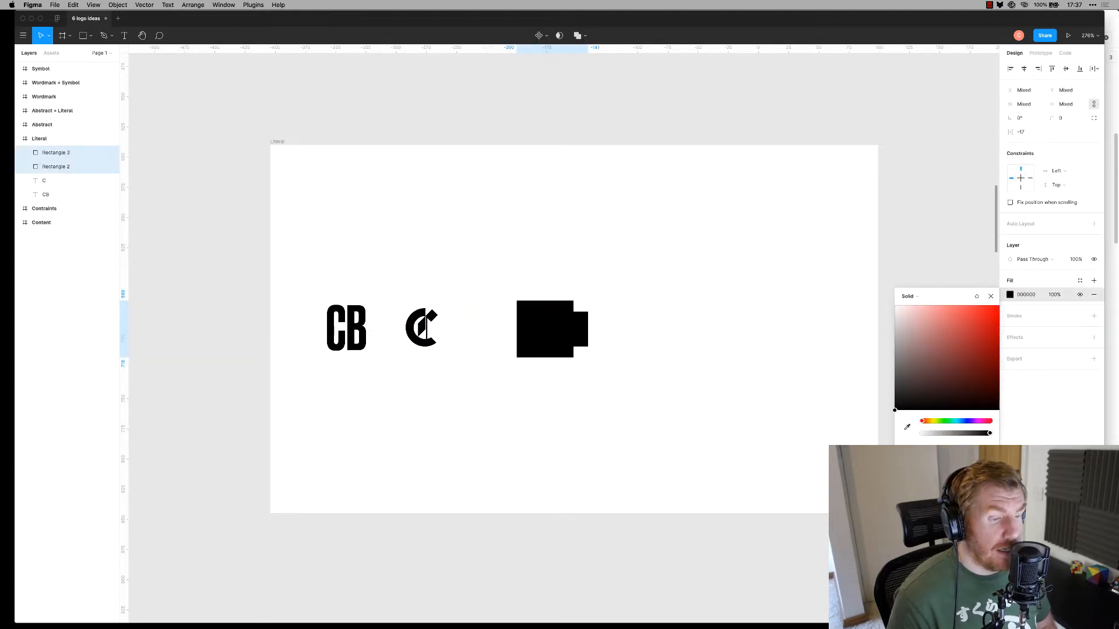
left_click(734, 373)
Make the smaller square white and nudge it left
left_click(577, 325)
left_click(1010, 260)
left_click_drag(916, 323, 869, 262)
left_click(668, 409)
left_click(574, 342)
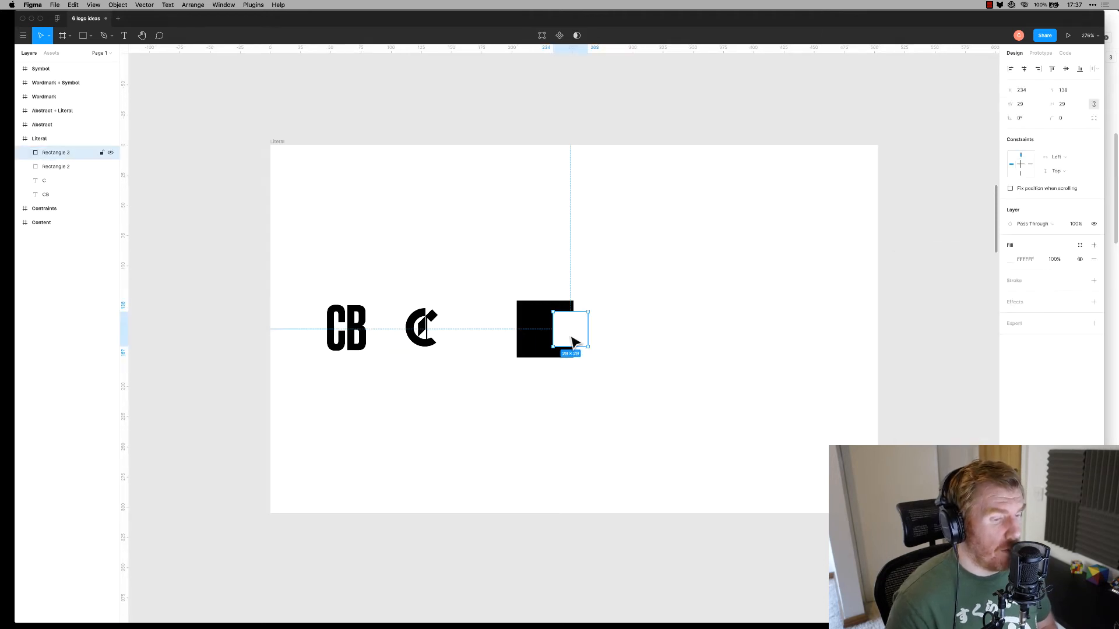
key("Left")
key("Left")
key("Left")
key("Left")
key("Left")
key("Left")
key("Left")
key("Left")
key("Left")
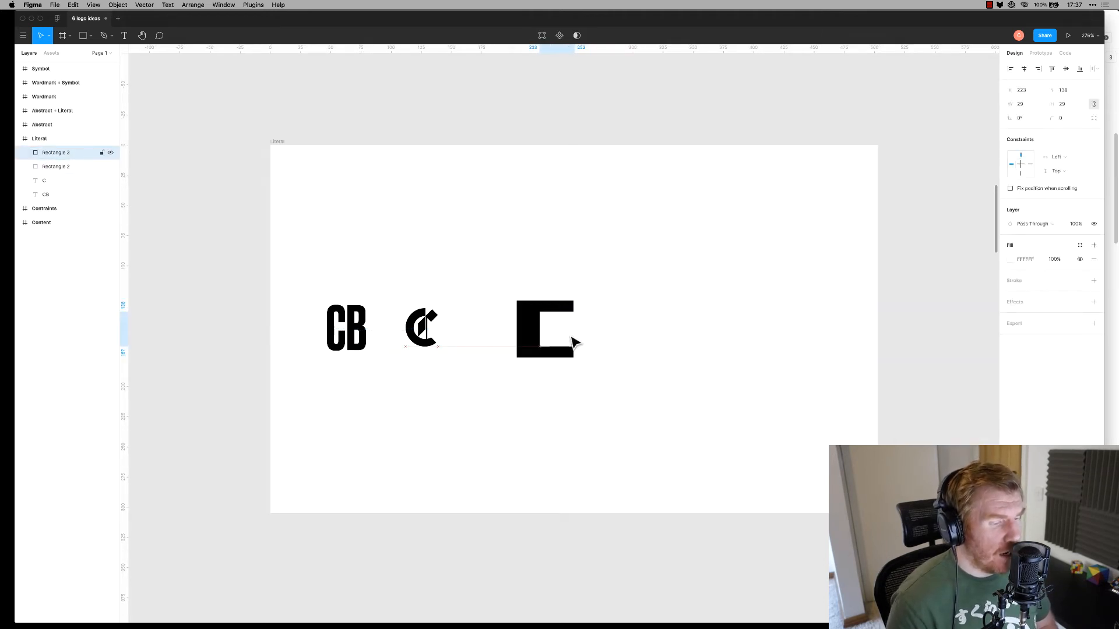
Narrow the E's black rectangle, move the E beside the C, and duplicate the CB rightward
left_click(589, 332)
left_click(515, 329)
left_click_drag(514, 330, 524, 329)
left_click(527, 268)
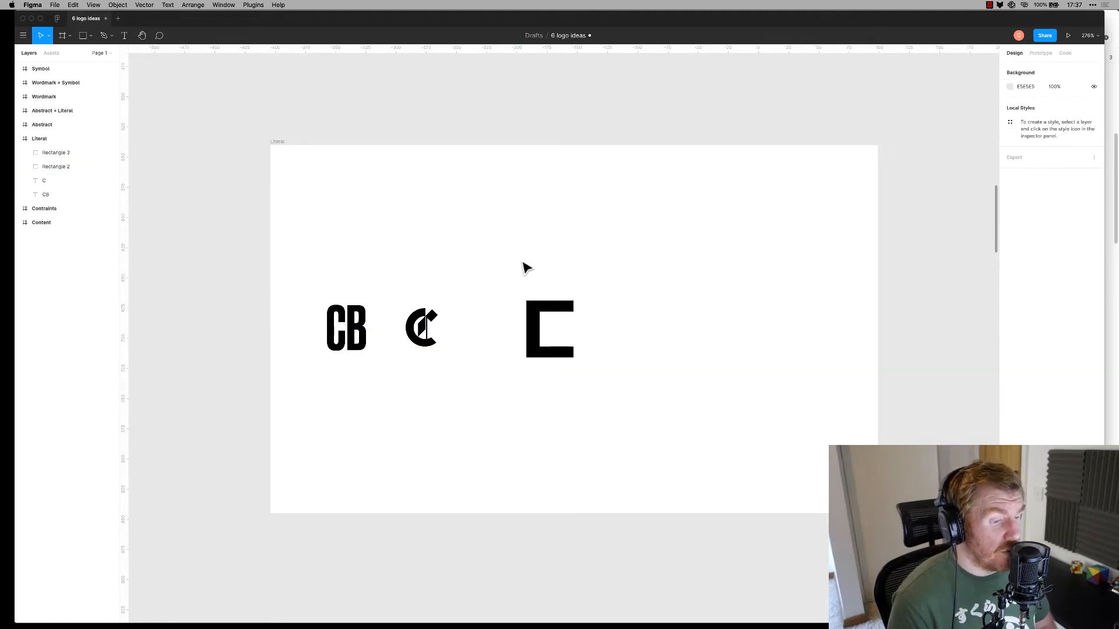
left_click_drag(526, 268, 657, 396)
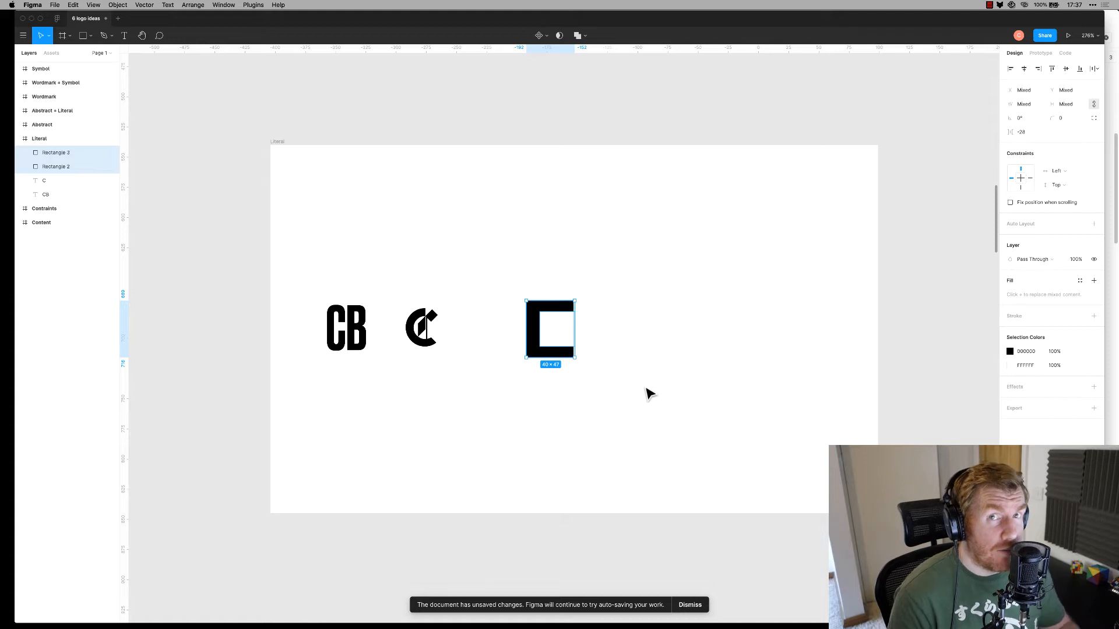
left_click_drag(476, 276, 495, 328)
left_click(562, 391)
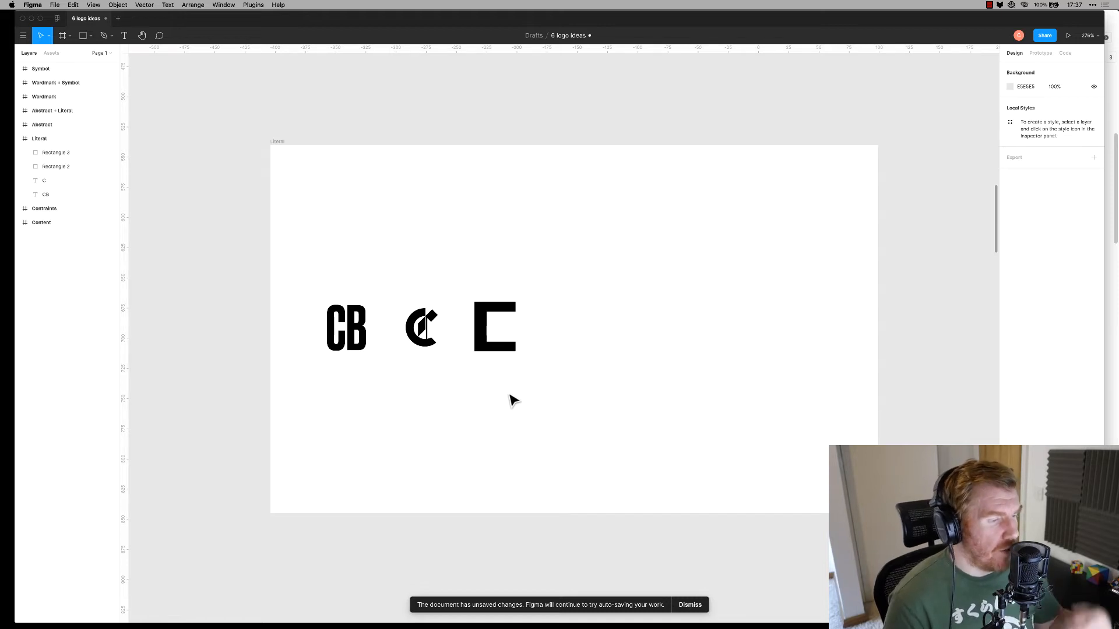
left_click_drag(360, 336, 603, 335)
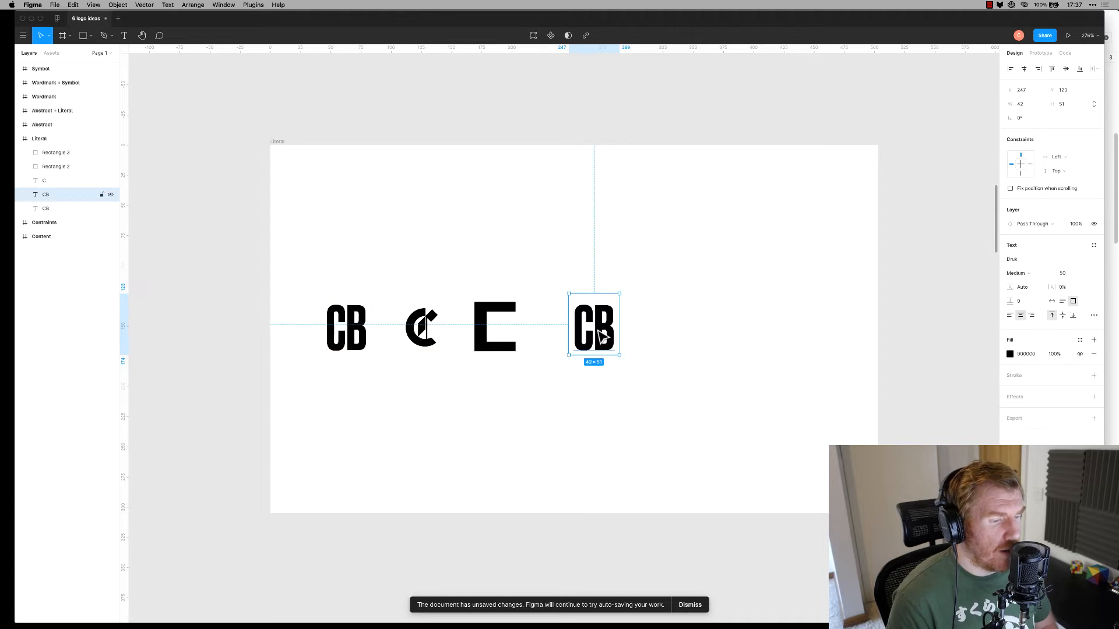
Set the CB copy's letter spacing to -14.5%, place it beside the E, and duplicate the E
key("Return")
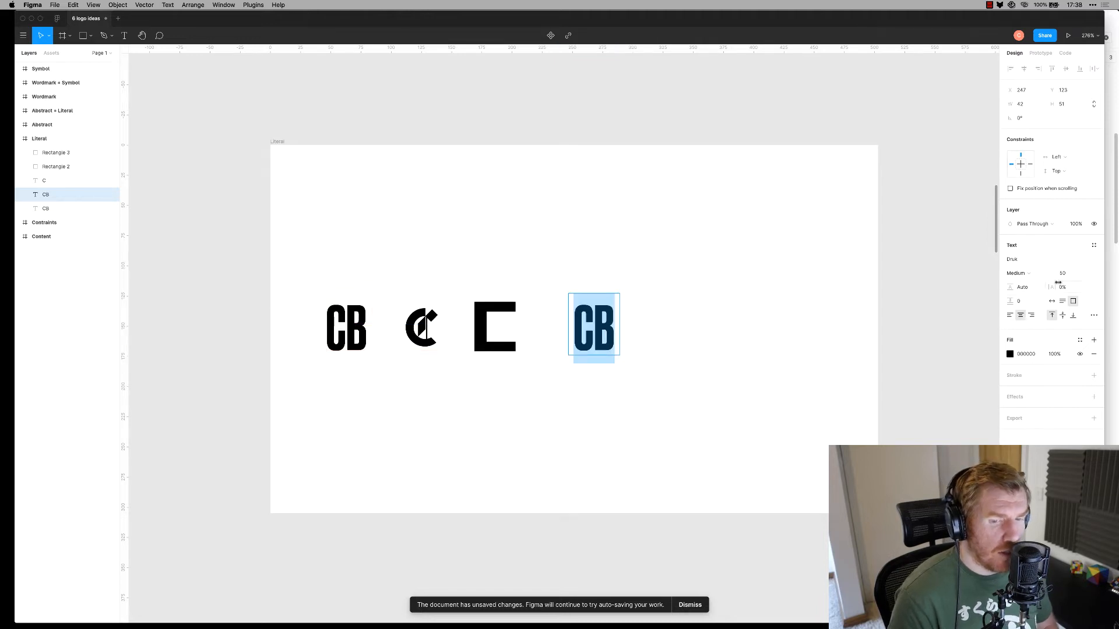
mouse_move(1051, 288)
left_mouse_down()
mouse_move(1040, 292)
mouse_move(1049, 289)
left_mouse_up()
left_click(638, 358)
left_click_drag(597, 348, 579, 337)
left_click(662, 344)
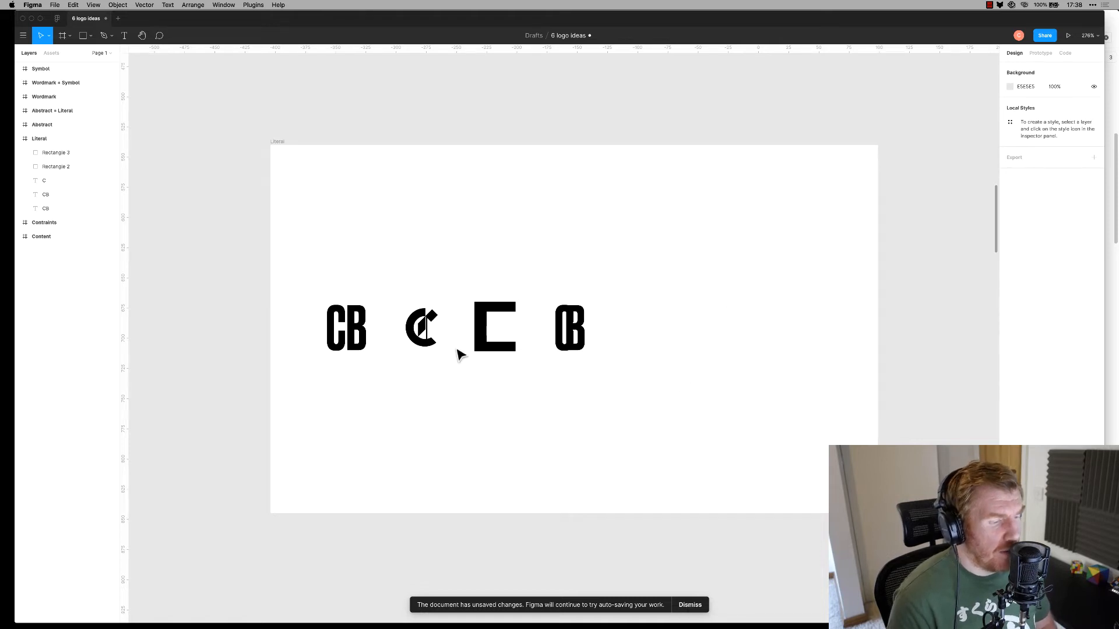
left_click_drag(490, 283, 669, 353)
Delete the duplicate E's two squares and draw a 40×40 square in their place
left_click(654, 328)
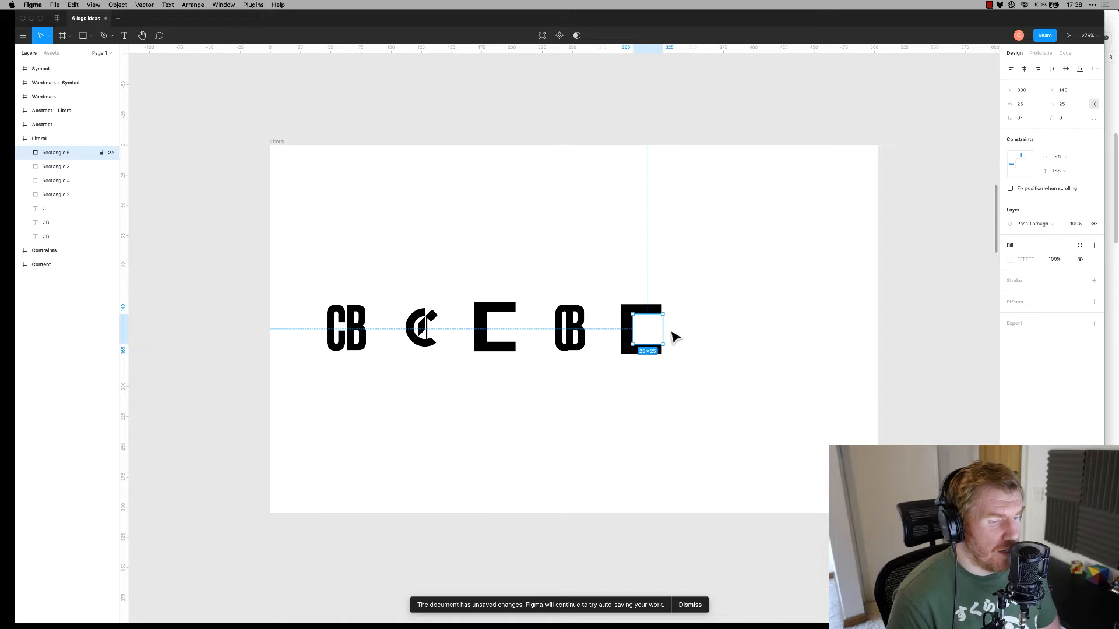
key("Delete")
left_click(660, 336)
key("Delete")
key("r")
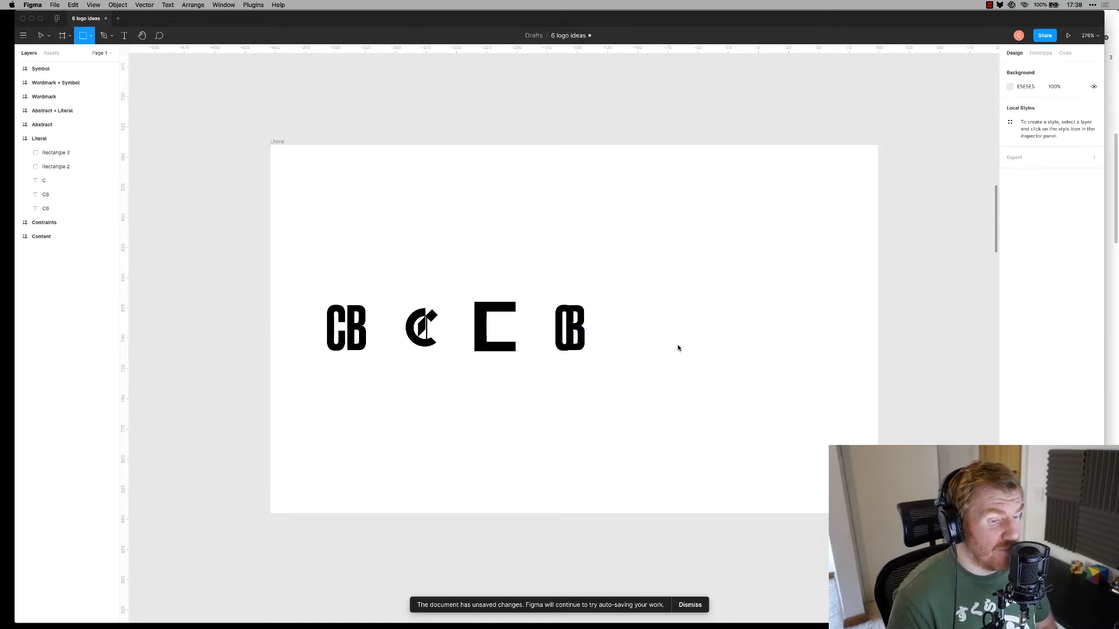
left_click_drag(657, 333, 679, 358)
Remove the new square's fill and give it a thick black outline
key("Escape")
left_click(657, 350)
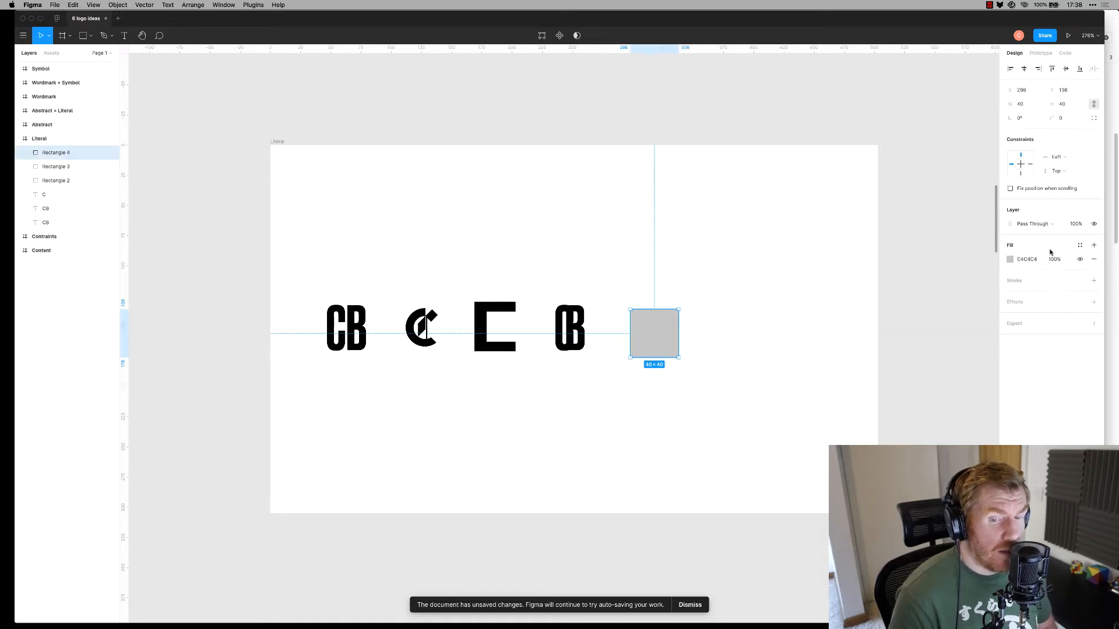
left_click(1093, 259)
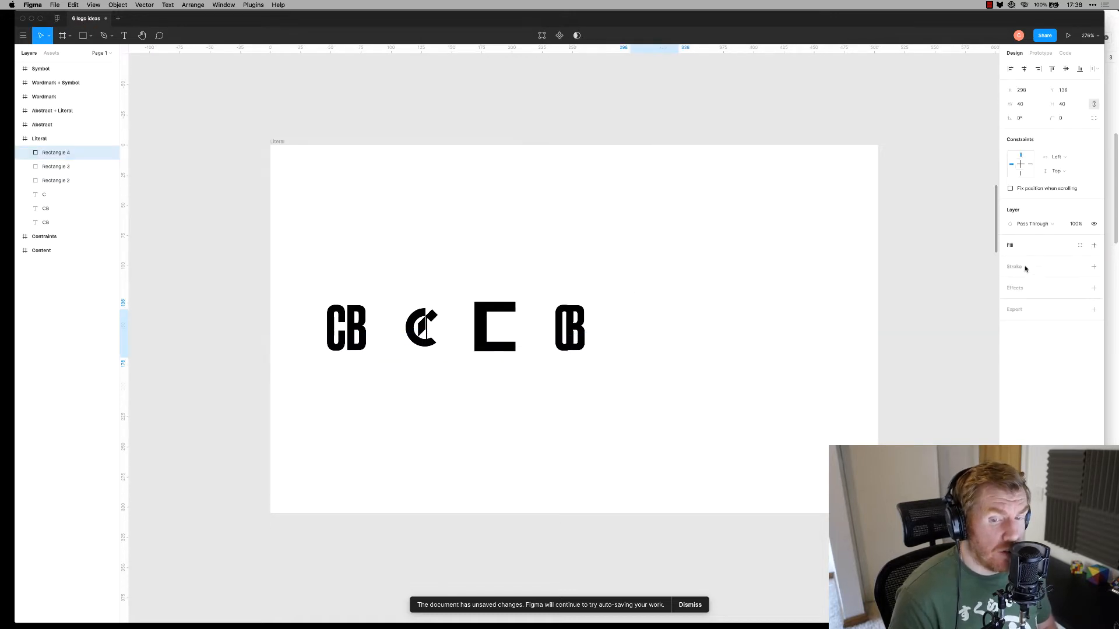
left_click(1093, 246)
left_click(1094, 259)
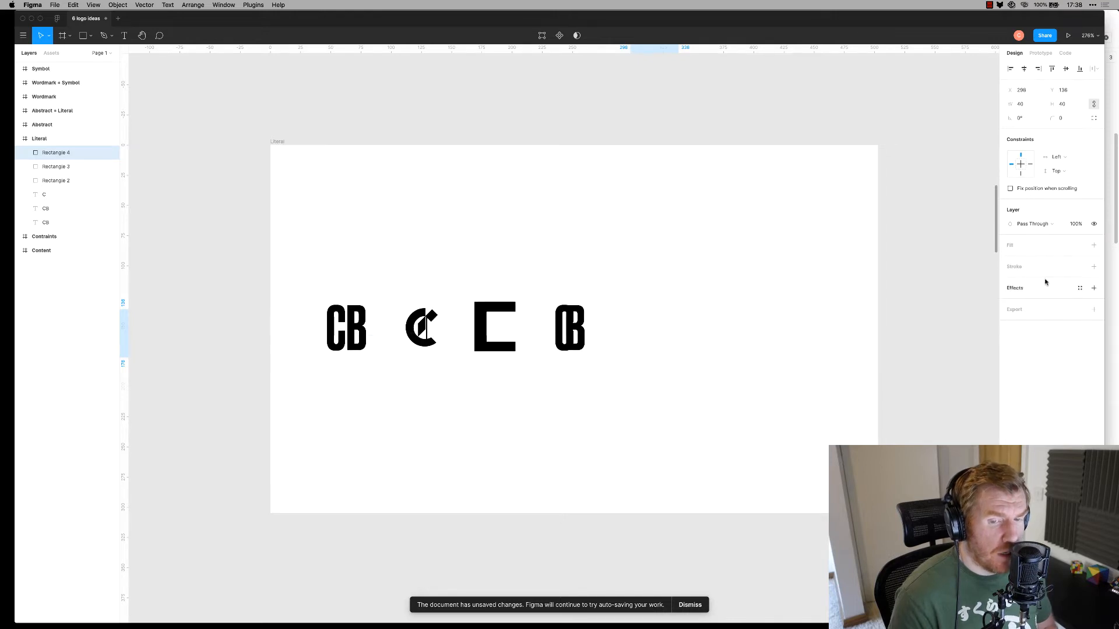
left_click(1094, 266)
left_click(1027, 294)
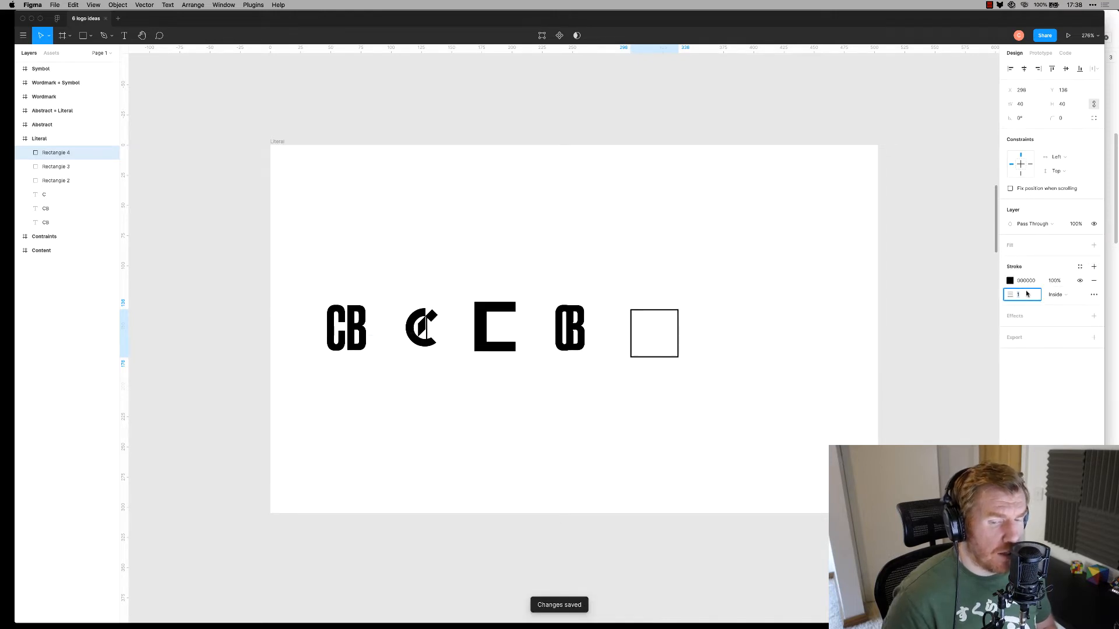
type("50")
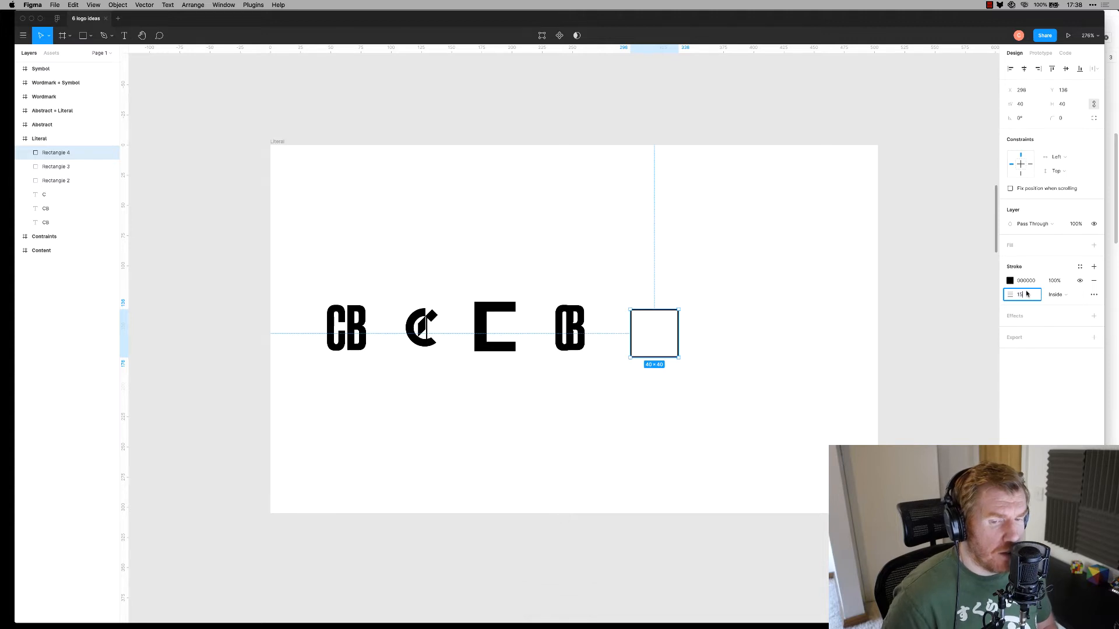
key("Return")
left_click(903, 414)
Duplicate the square downward, move the pair up, and offset the lower square right
left_click_drag(666, 355, 670, 395)
left_click_drag(718, 258, 641, 472)
left_click_drag(653, 380, 680, 363)
left_click(776, 350)
left_click(732, 360)
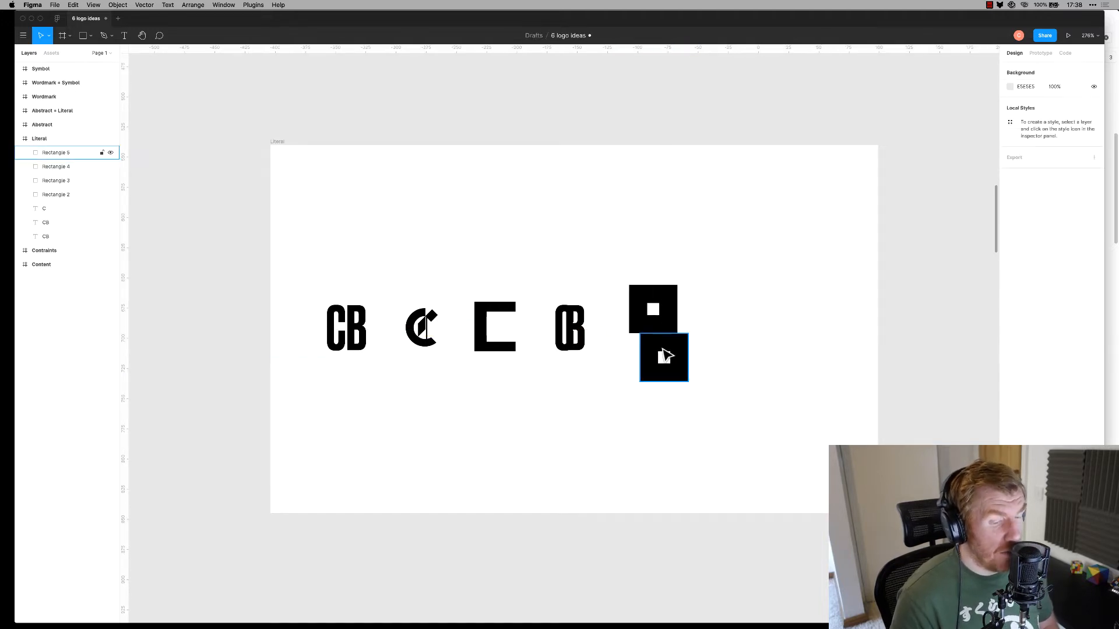
Set both squares' outline thickness to 10
left_click_drag(738, 243, 677, 366)
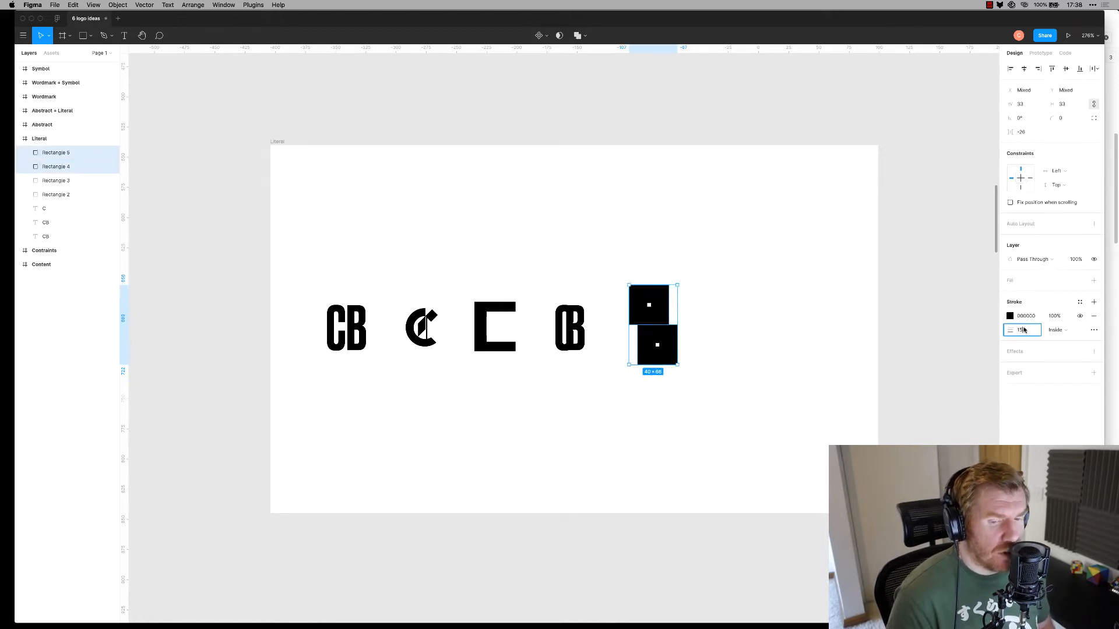
type("10")
key("Return")
left_click(729, 424)
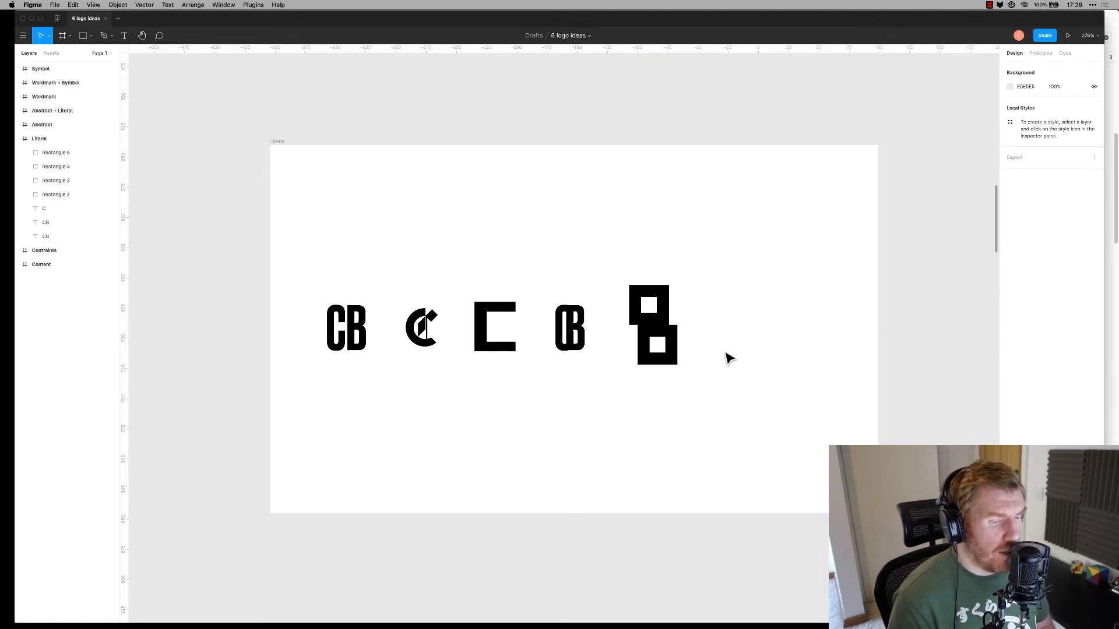
Nudge the lower square into place and move the pair left and down into line
left_click(669, 357)
key("shift+Up")
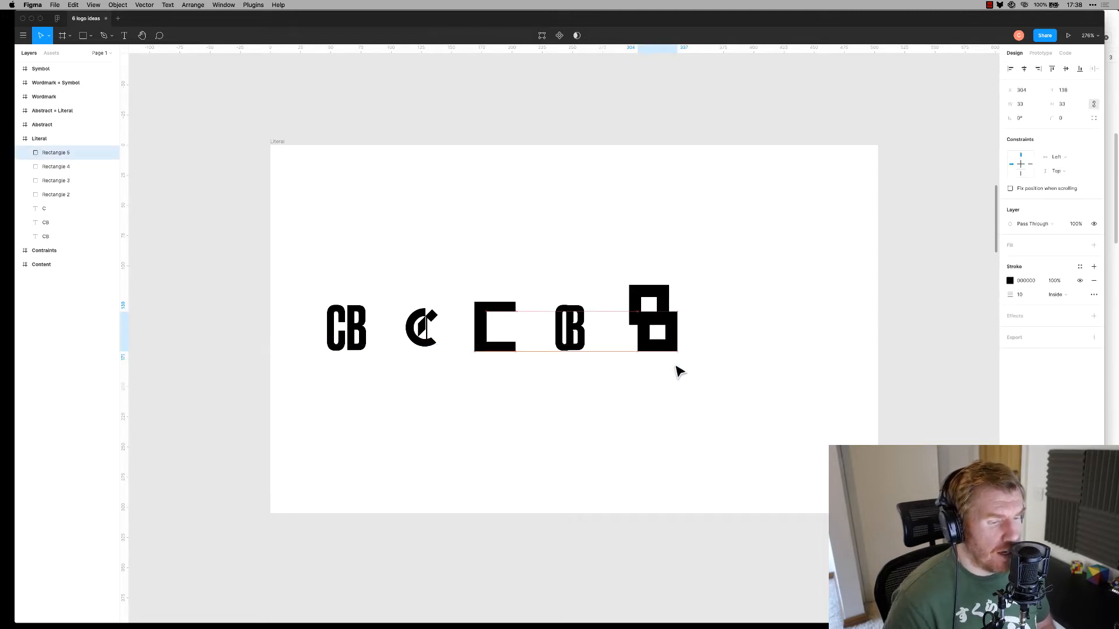
key("Down")
left_click(694, 389)
left_click_drag(726, 193, 655, 408)
left_click_drag(667, 357, 656, 365)
left_click(724, 365)
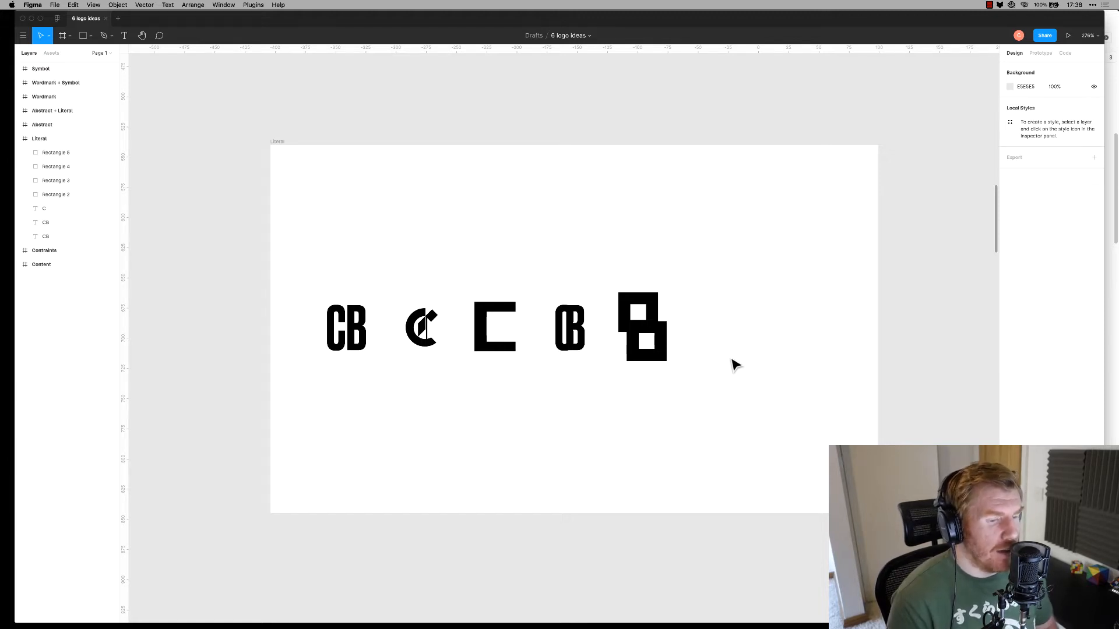
Draw a black-filled square to the right of the Literal logos
key("r")
left_click_drag(730, 305, 779, 355)
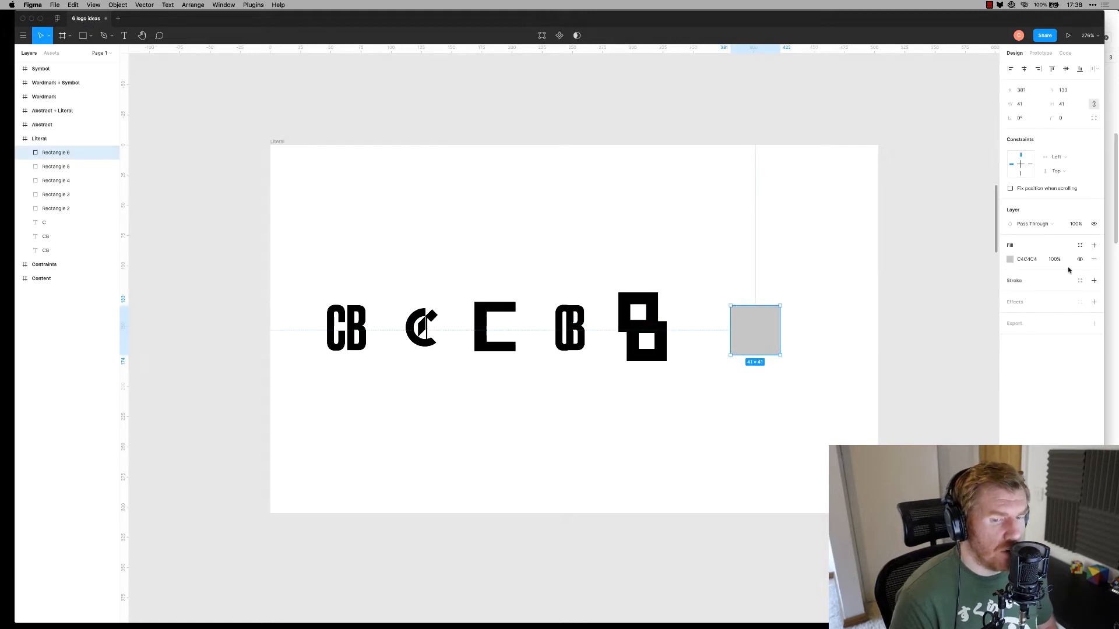
left_click(1010, 259)
left_click_drag(954, 331, 857, 424)
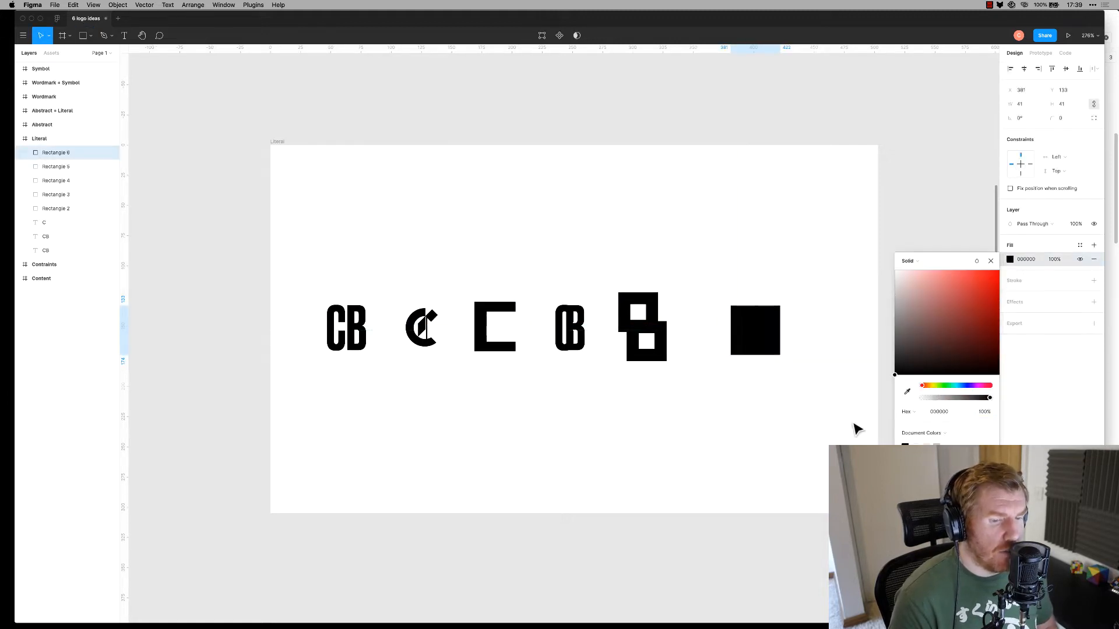
left_click(757, 428)
Duplicate the CB text, make it white, outline it and place it above the black square
left_click_drag(357, 326, 772, 390)
left_click(1027, 353)
type("ff")
key("Return")
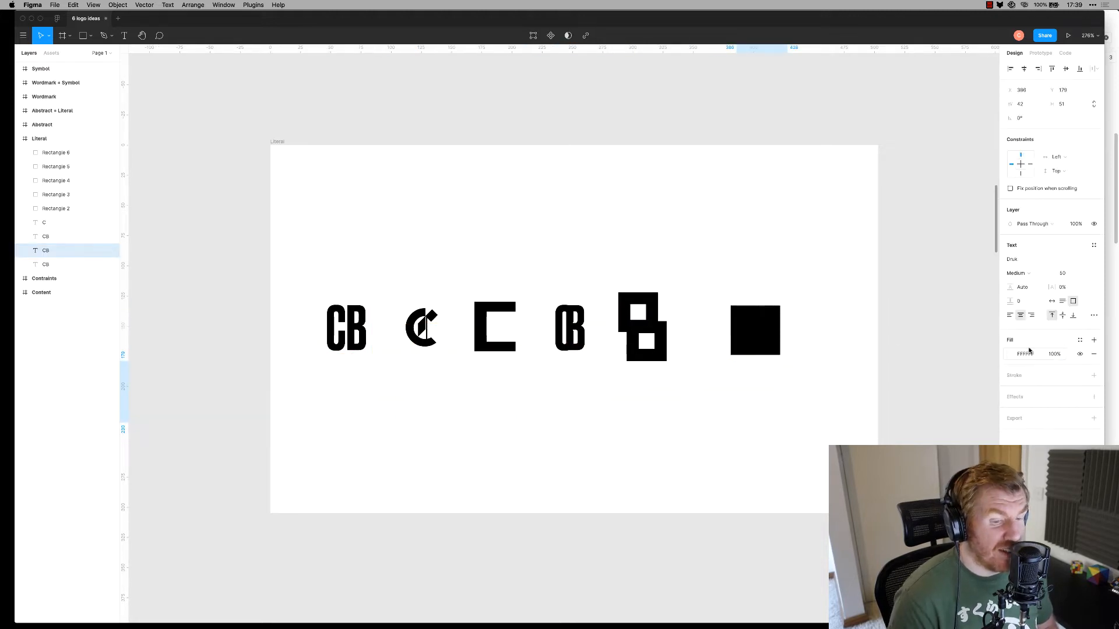
left_click_drag(765, 401, 768, 347)
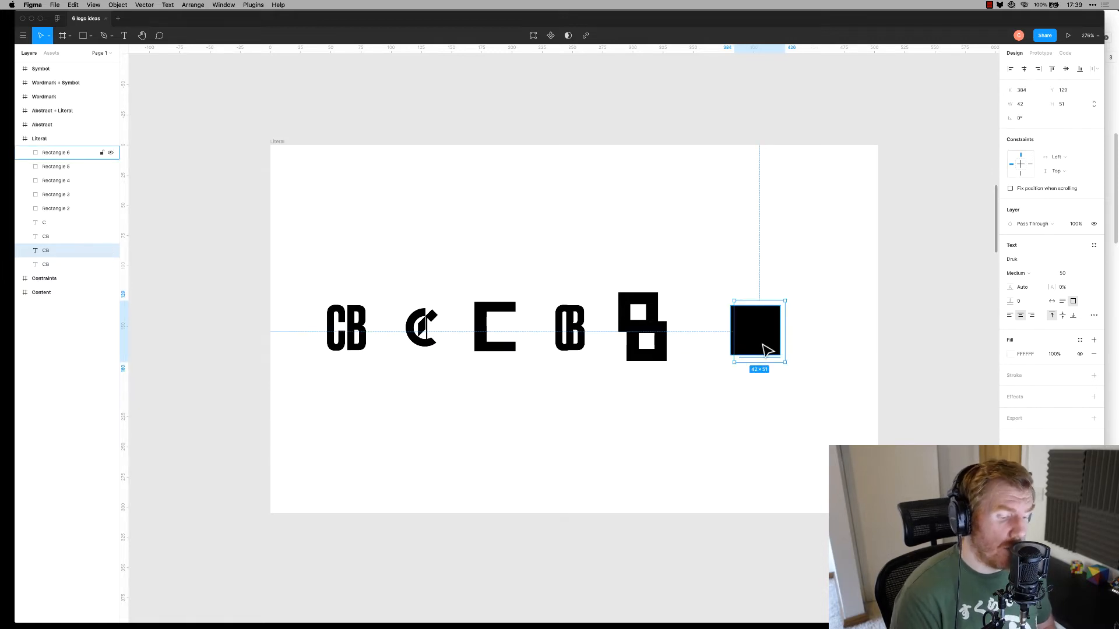
key("super+e")
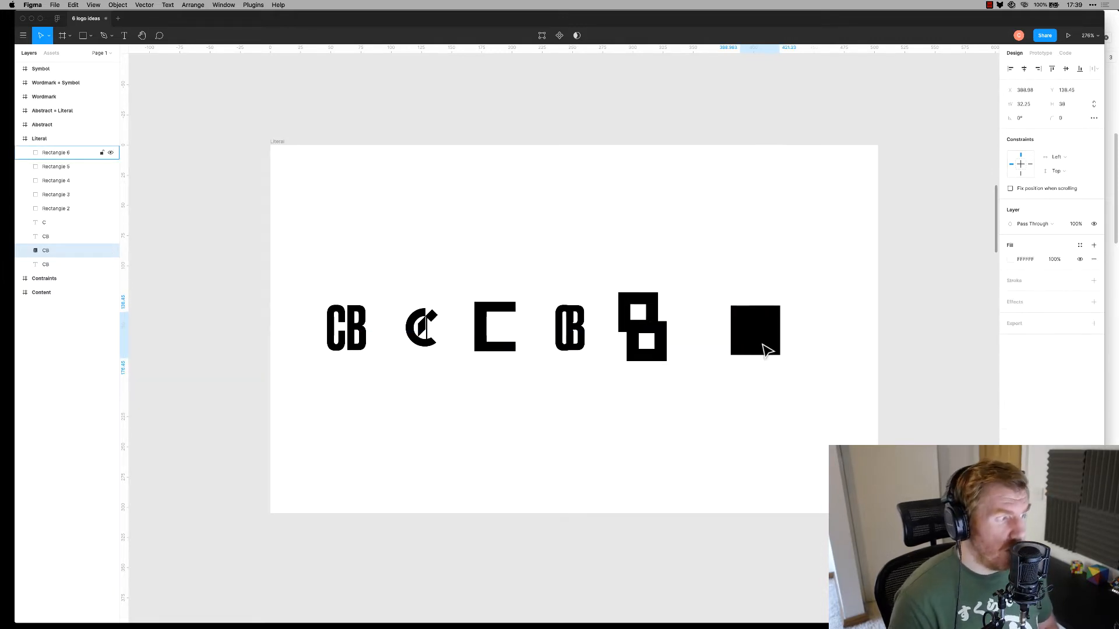
key("super+bracketright")
key("super+bracketright")
key("super+bracketright")
key("super+bracketright")
key("super+bracketright")
key("super+bracketright")
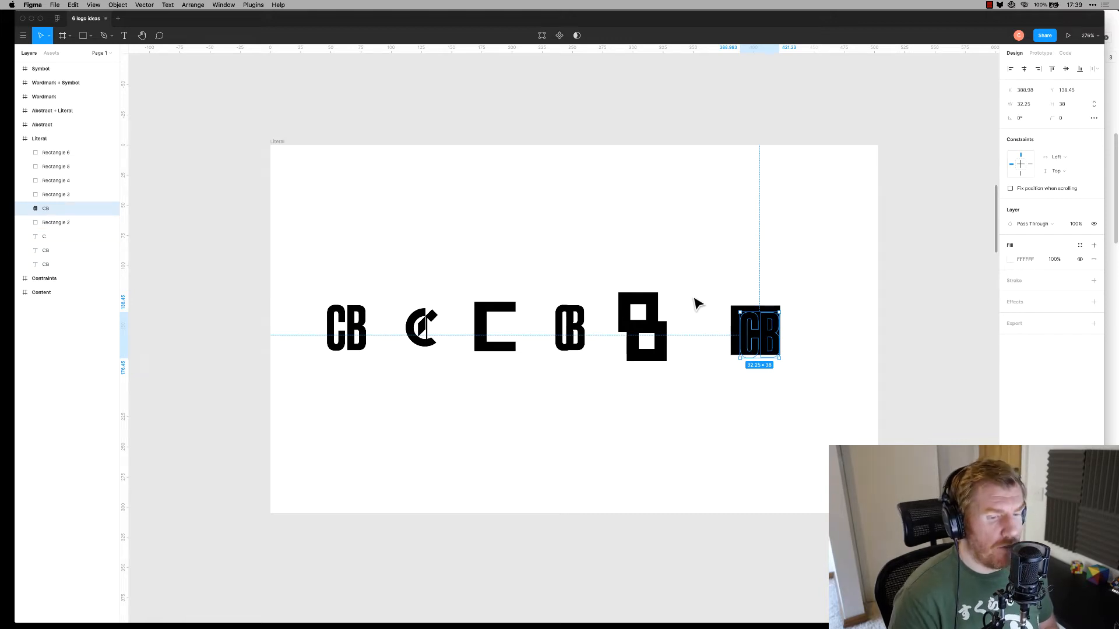
key("super+bracketright")
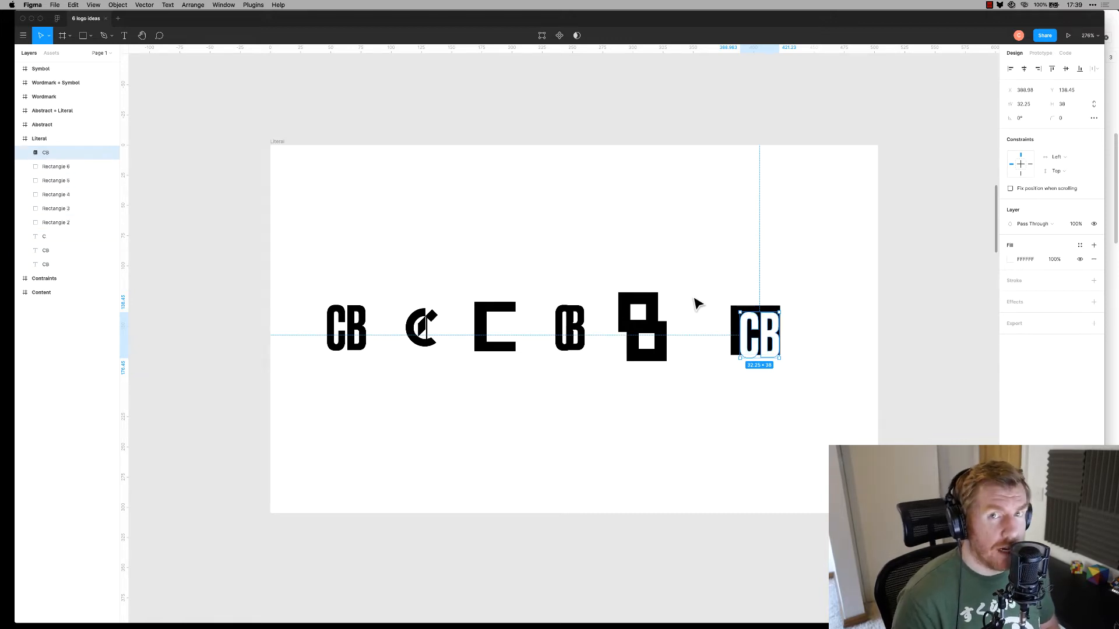
Nudge the white CB right and narrow the black square from its left side
left_click(734, 431)
left_click_drag(771, 349, 775, 349)
left_click(800, 380)
left_click(774, 350)
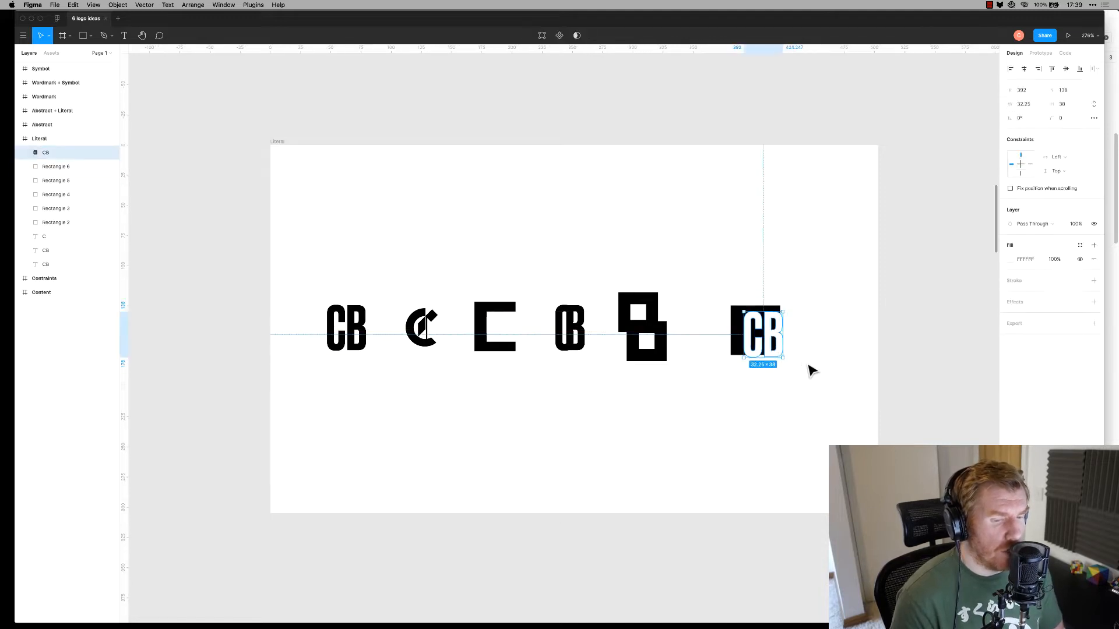
key("Right")
key("Right")
left_click(806, 388)
left_click(776, 357)
left_click(788, 425)
left_click(731, 328)
left_click_drag(731, 330, 736, 331)
left_click(745, 453)
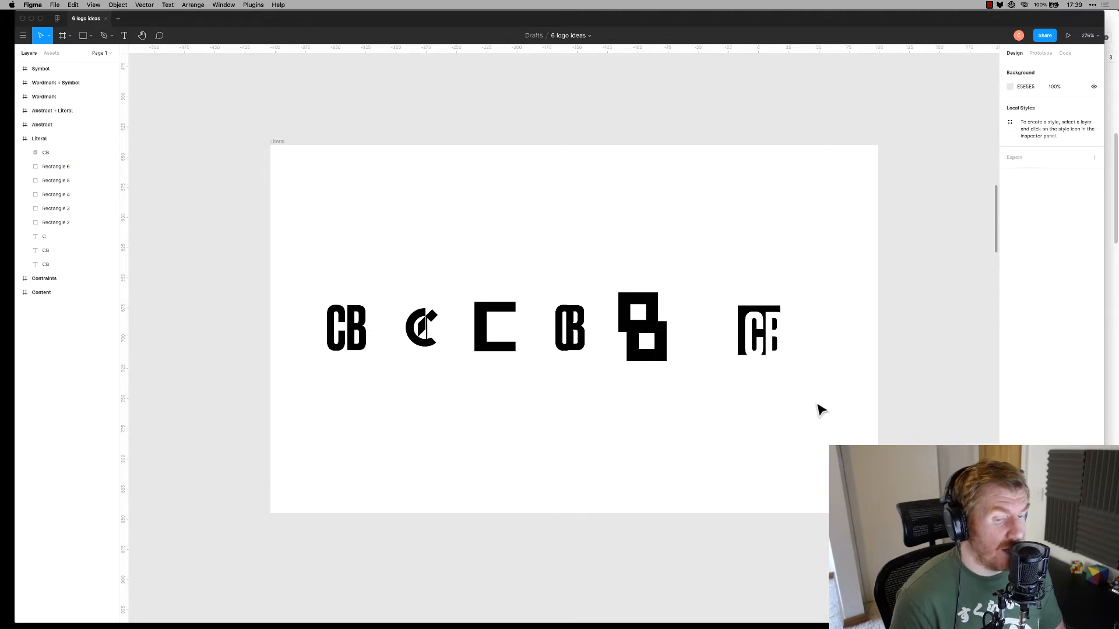
Extend the black square upward behind the white CB
left_click(787, 349)
left_click(812, 430)
left_click(738, 341)
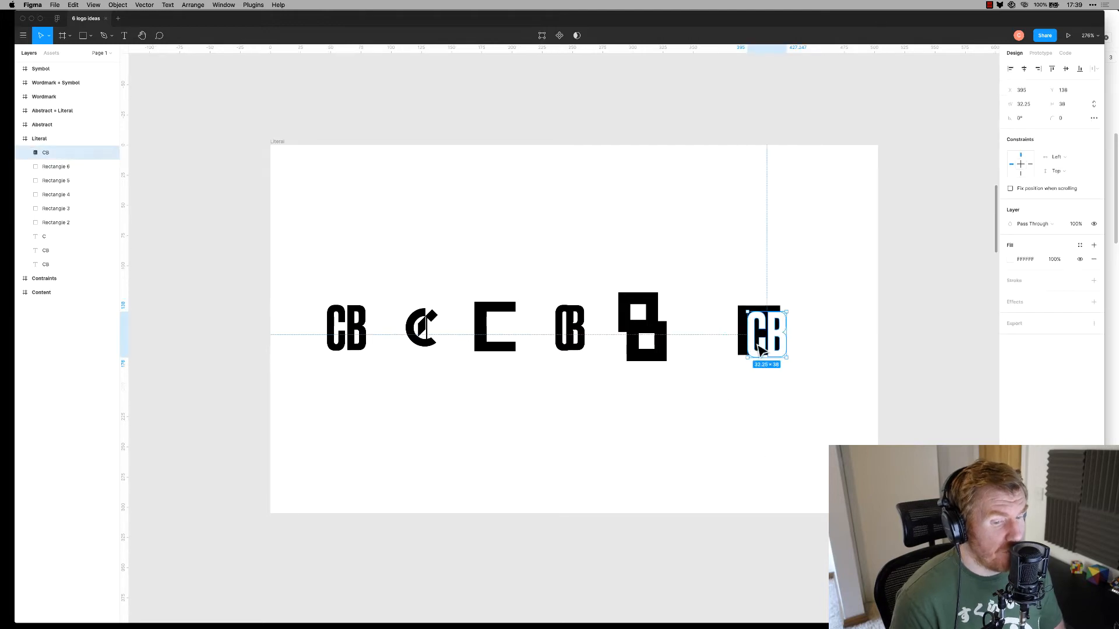
left_click(785, 378)
left_click(762, 333)
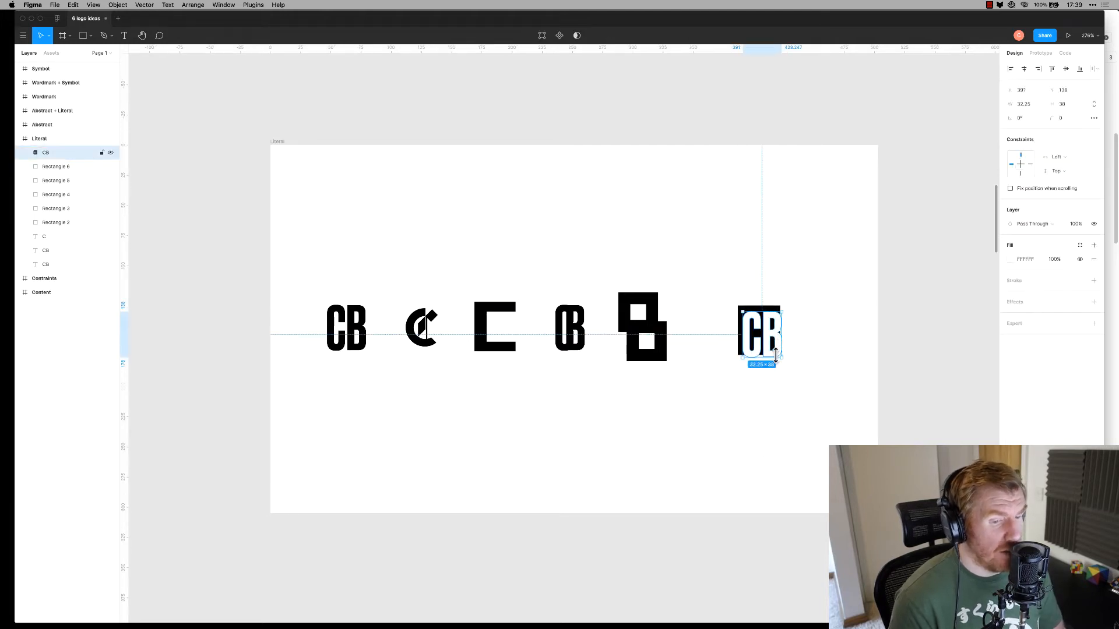
left_click(779, 374)
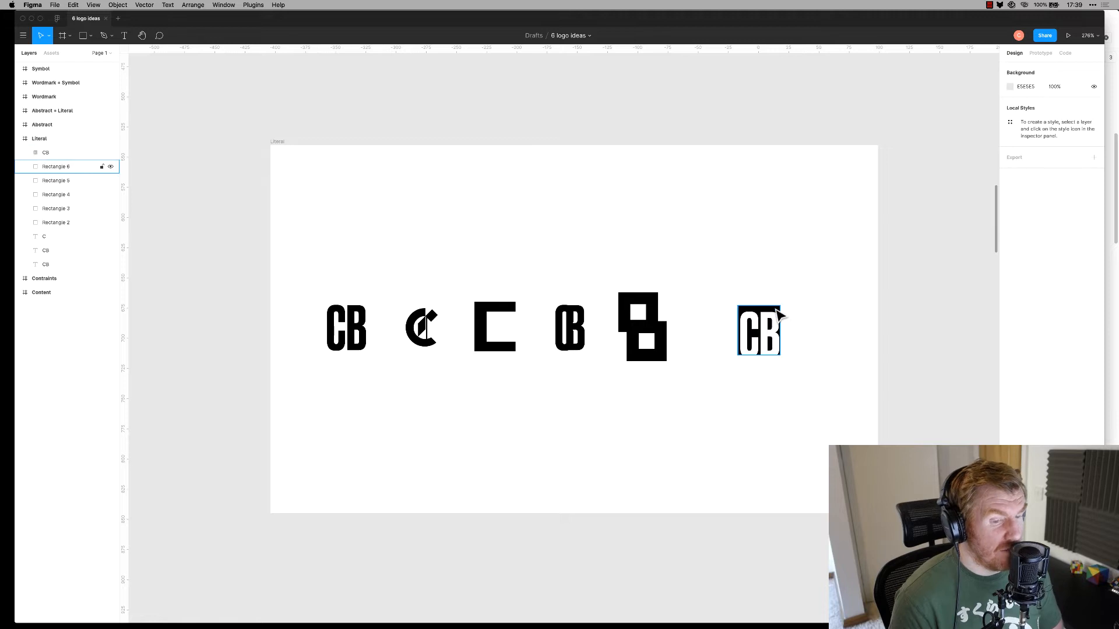
left_click(775, 310)
left_click_drag(757, 306, 732, 404)
left_click(788, 314)
left_click(779, 308)
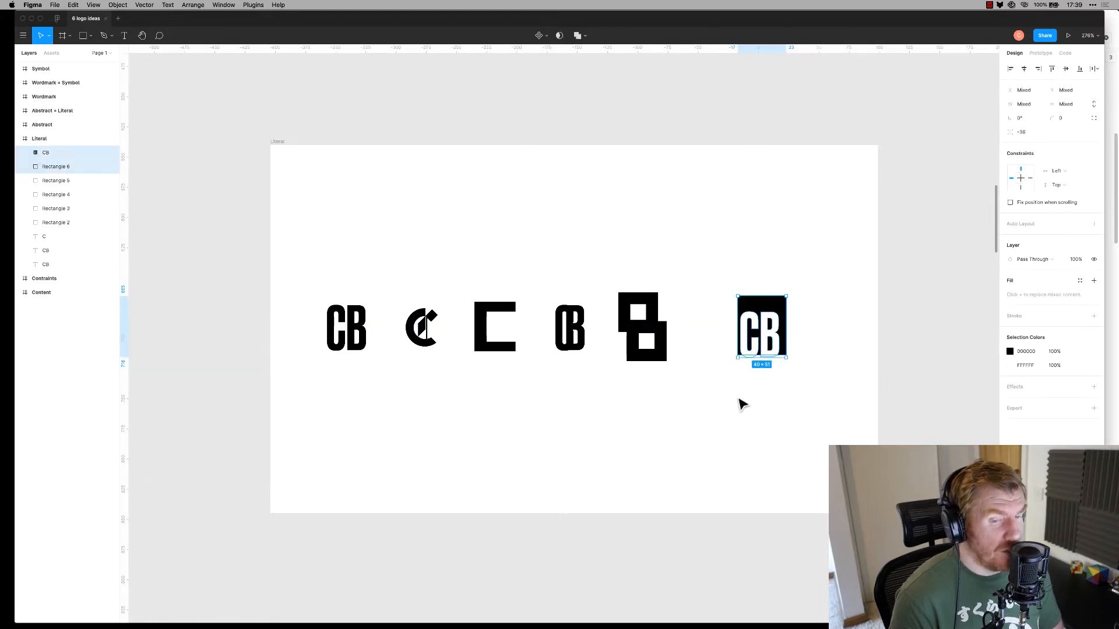
Widen the black square to 46 wide and centre CB horizontally on it
left_click(1023, 70)
left_click(822, 420)
left_click(774, 338)
left_click(835, 391)
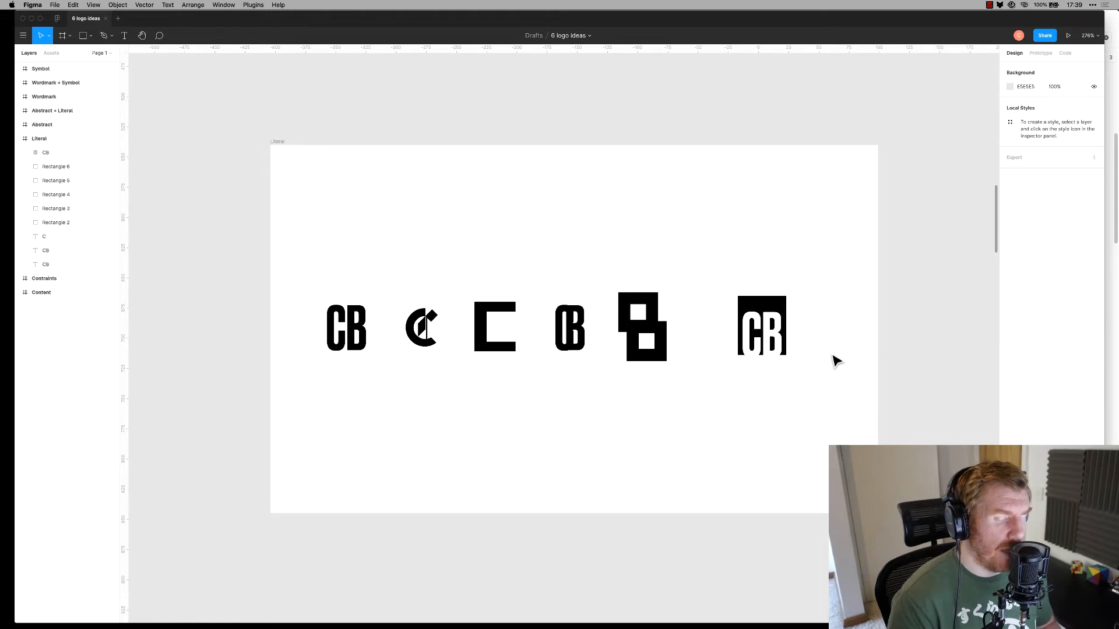
left_click(779, 302)
left_click_drag(787, 305, 733, 425)
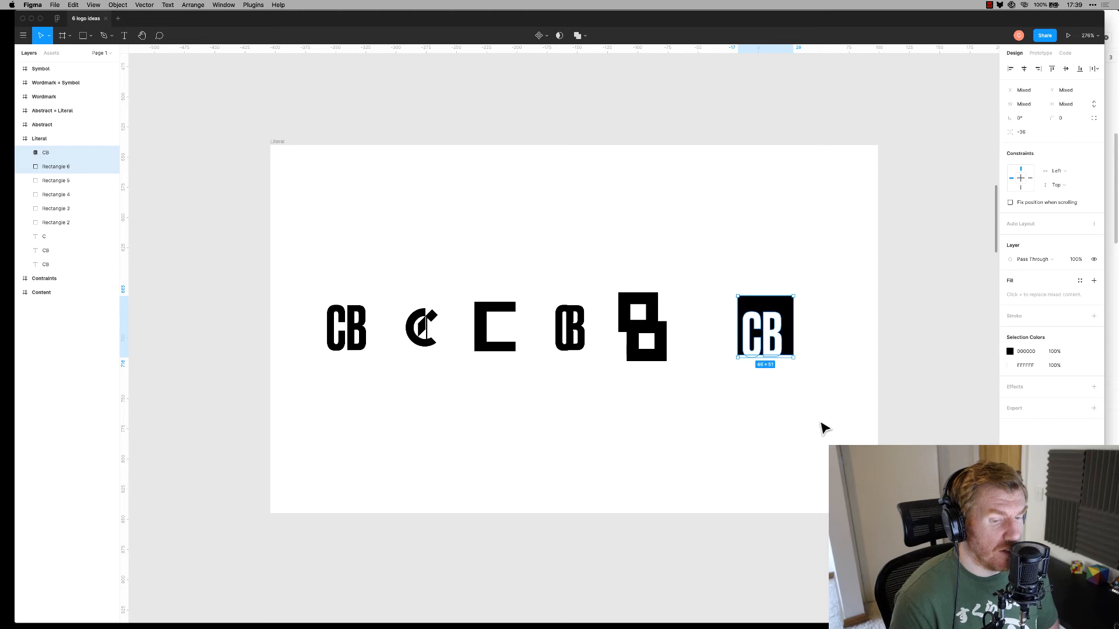
left_click(1023, 69)
left_click(845, 405)
Move the knocked-out CB logo closer to the stacked-square B
left_click_drag(856, 303, 759, 469)
left_click(797, 457)
left_click_drag(858, 297, 748, 350)
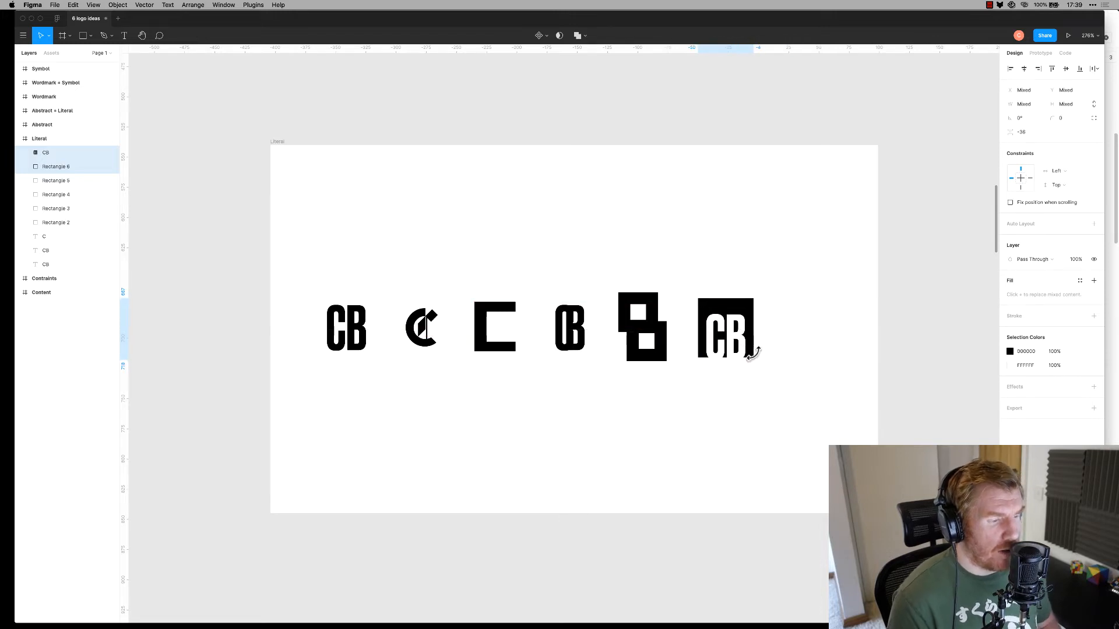
left_click(796, 455)
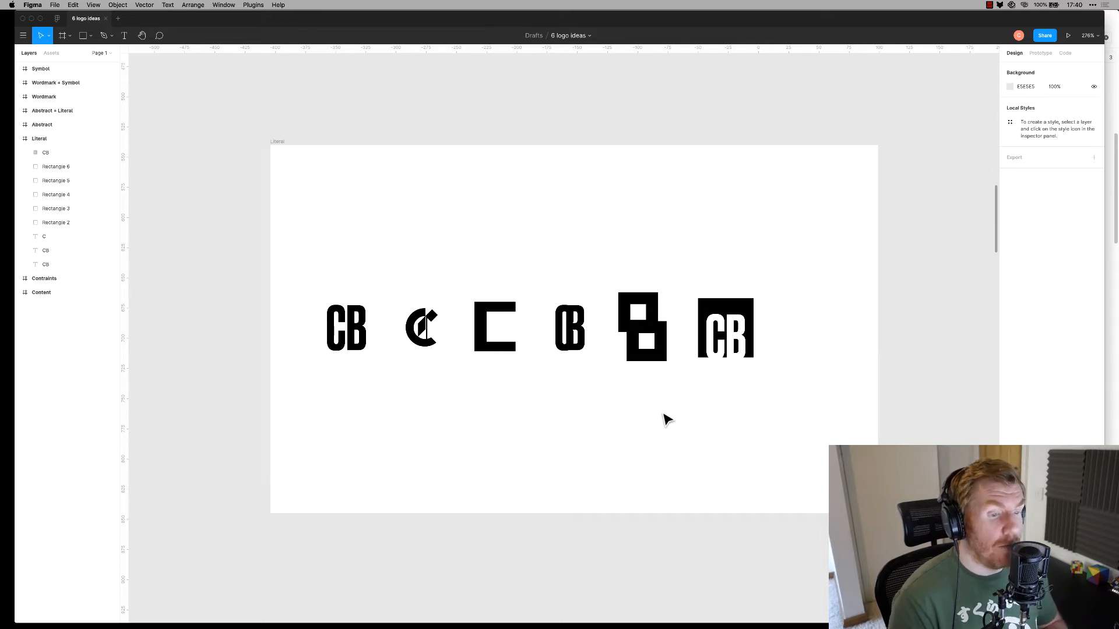
Nudge all six Literal logos slightly right and up, then check the stacked-squares logo
left_click_drag(818, 396, 318, 292)
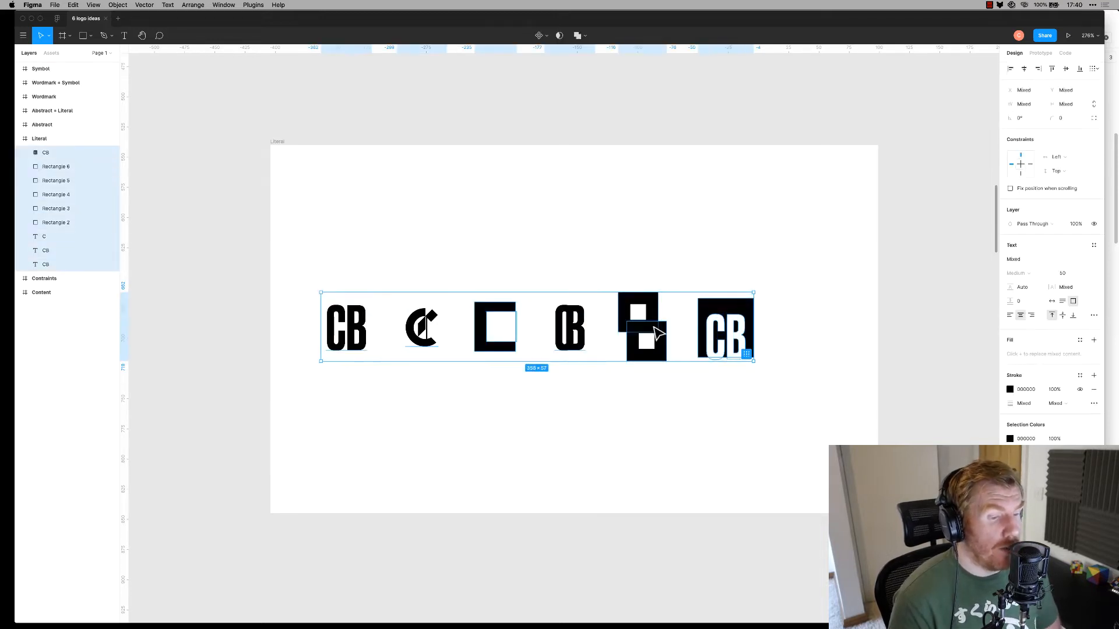
left_click_drag(659, 337, 691, 340)
left_click(703, 438)
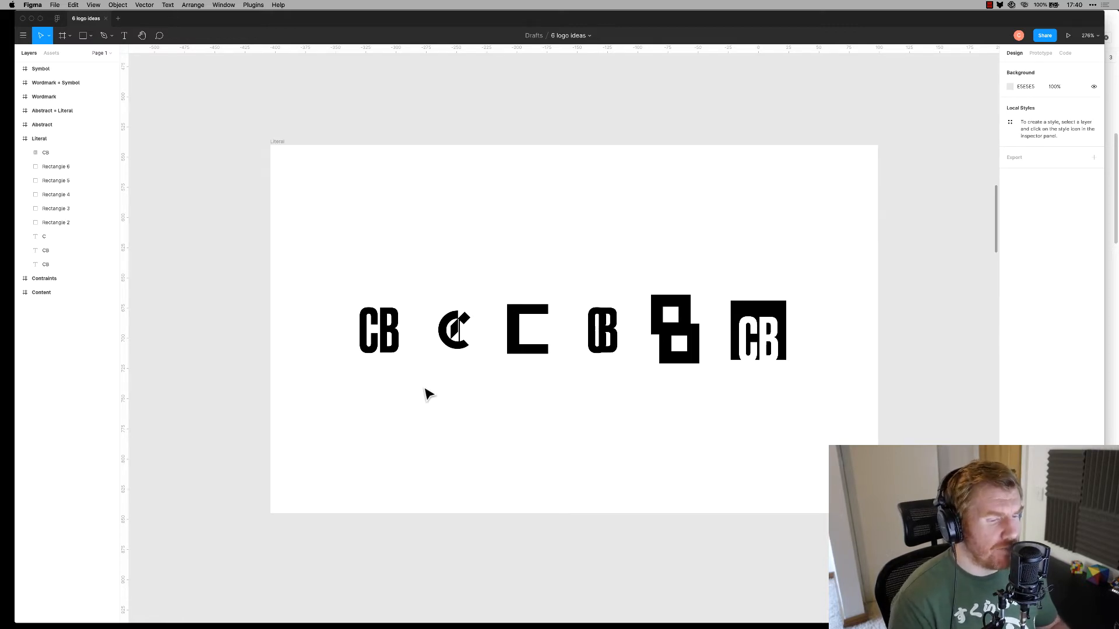
left_click_drag(674, 271, 697, 426)
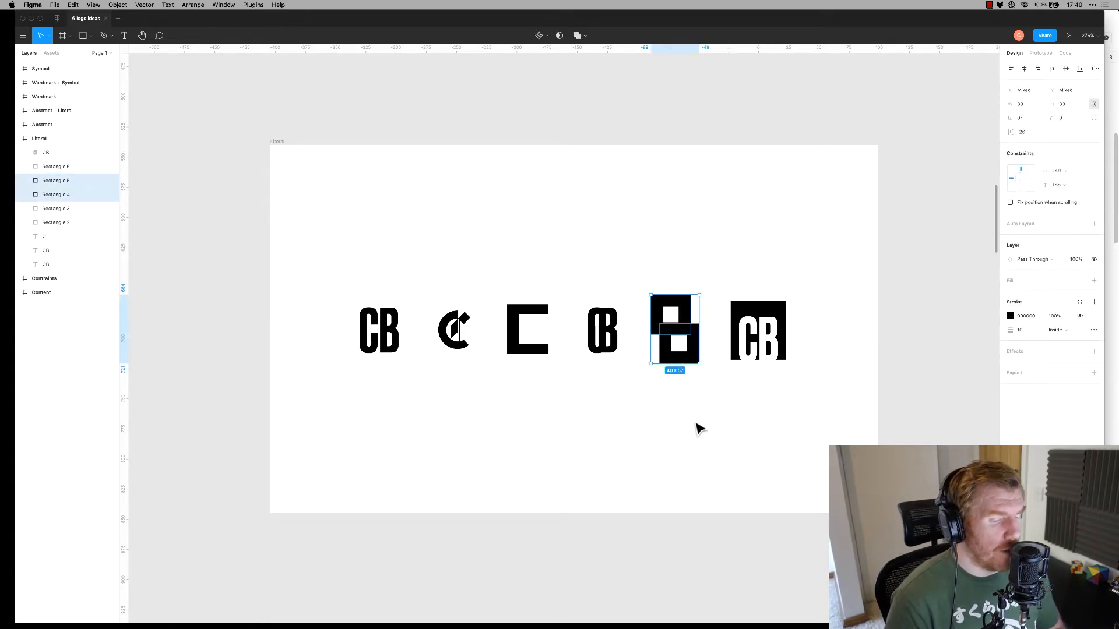
left_click(670, 250)
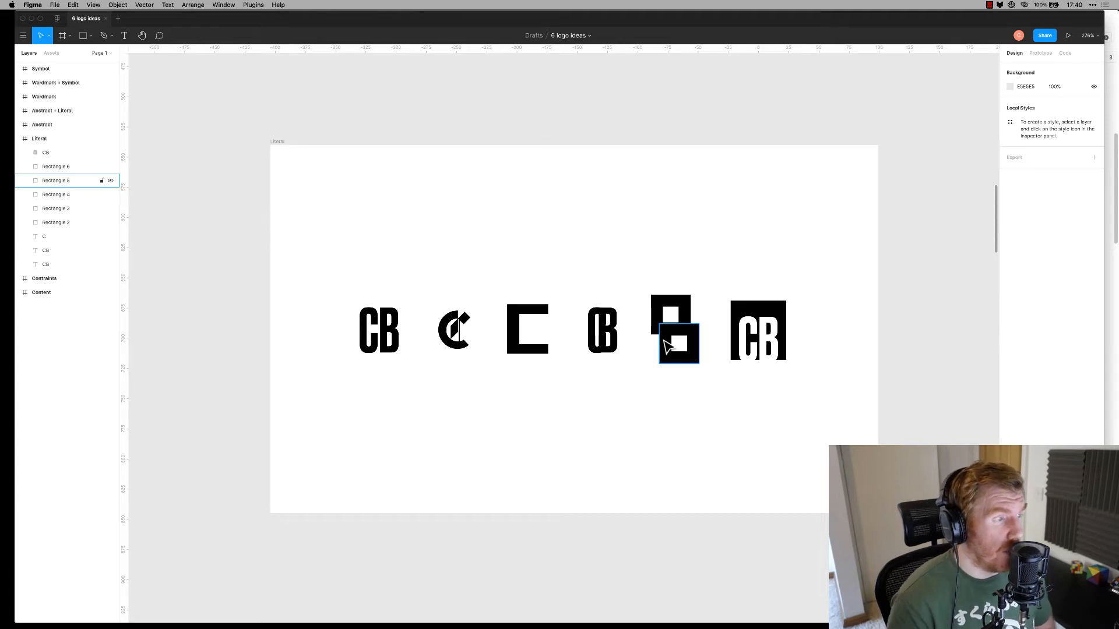
In the Abstract frame, dent the black circle's top-right edge inward
scroll(574, 297, "down", 10)
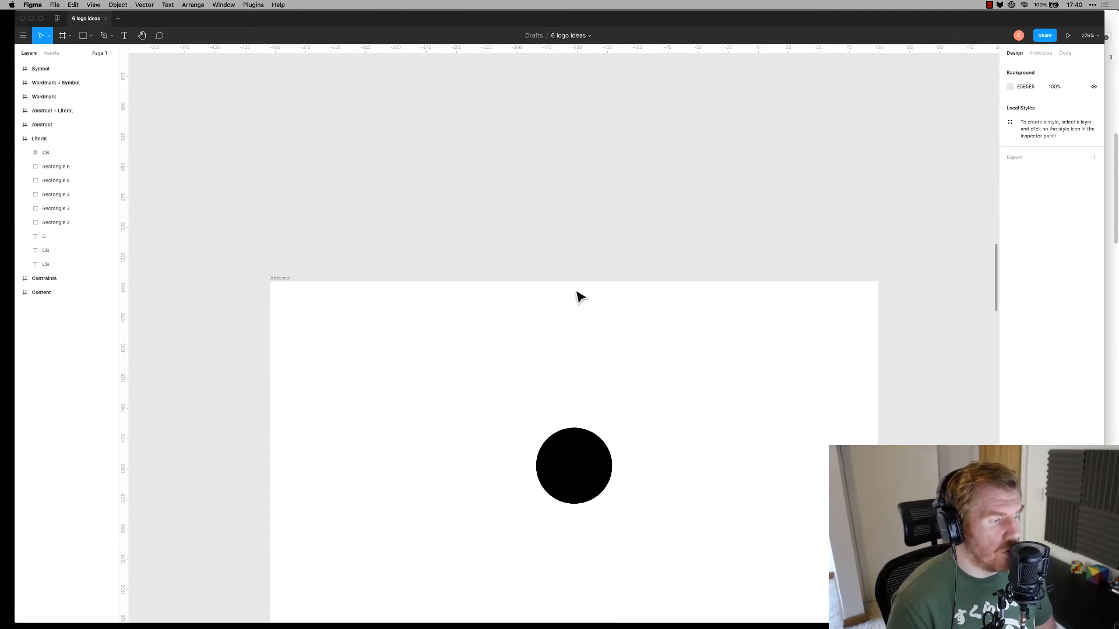
scroll(579, 297, "down", 3)
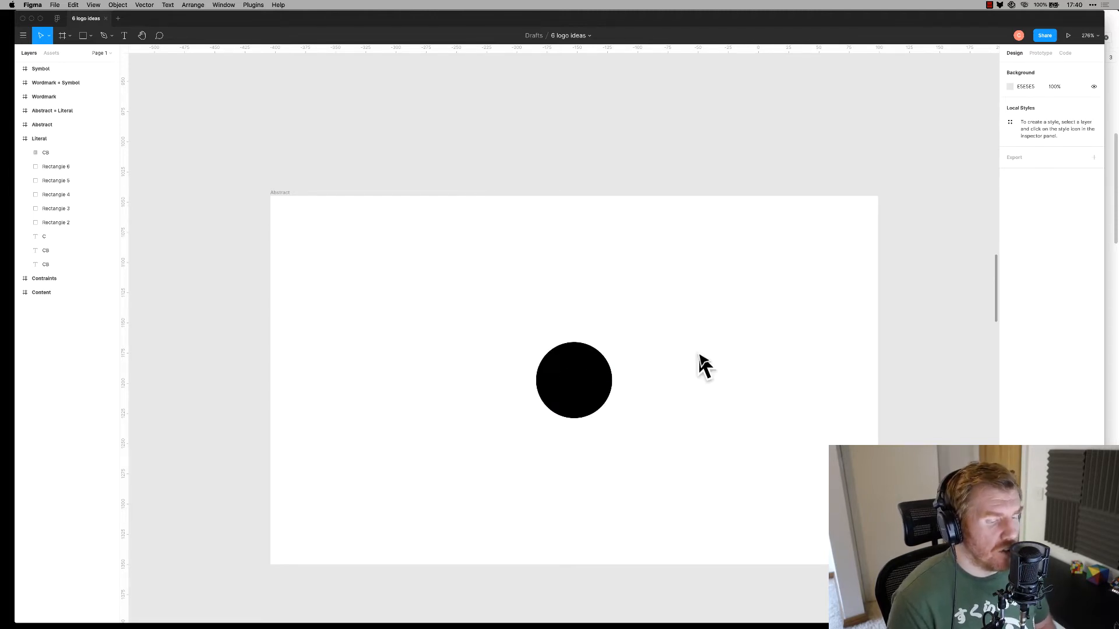
double_click(578, 378)
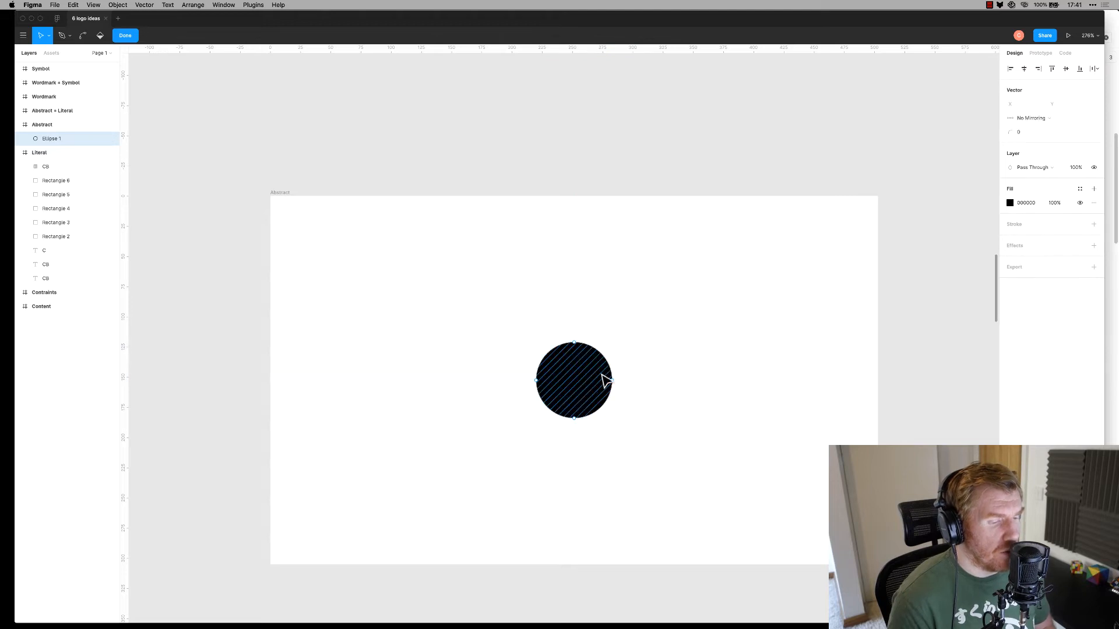
left_click(612, 380)
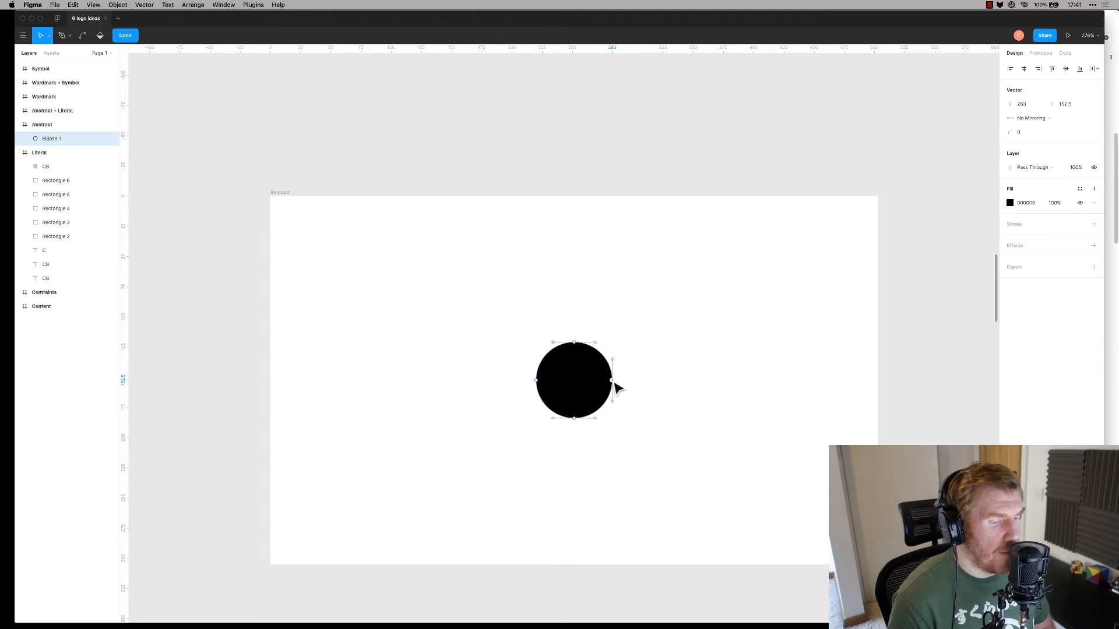
left_click_drag(613, 366, 553, 379)
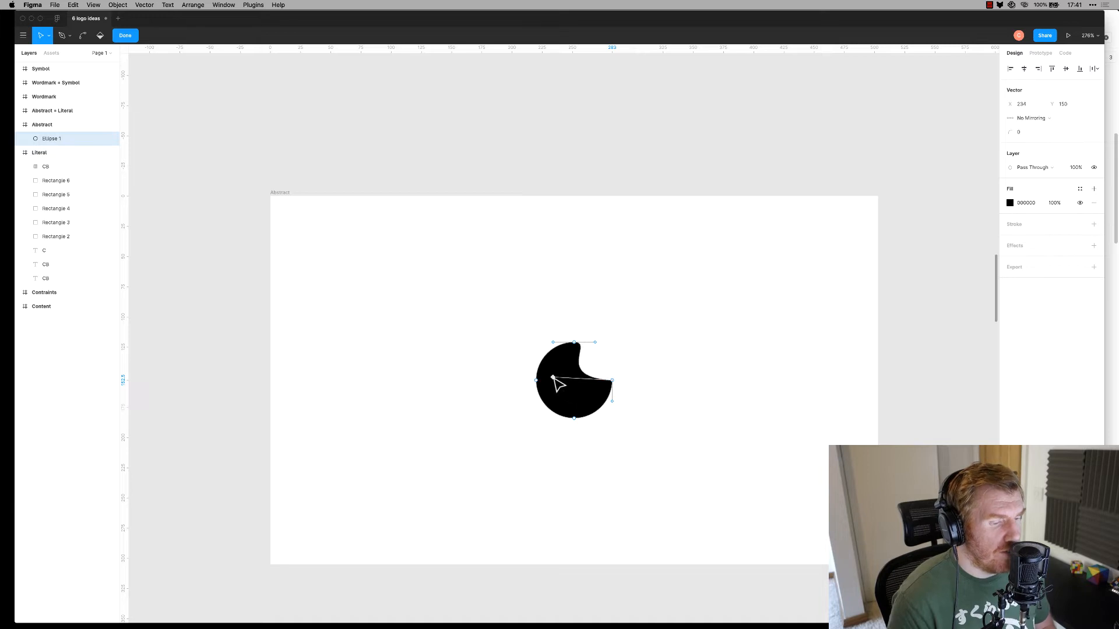
left_click(595, 343)
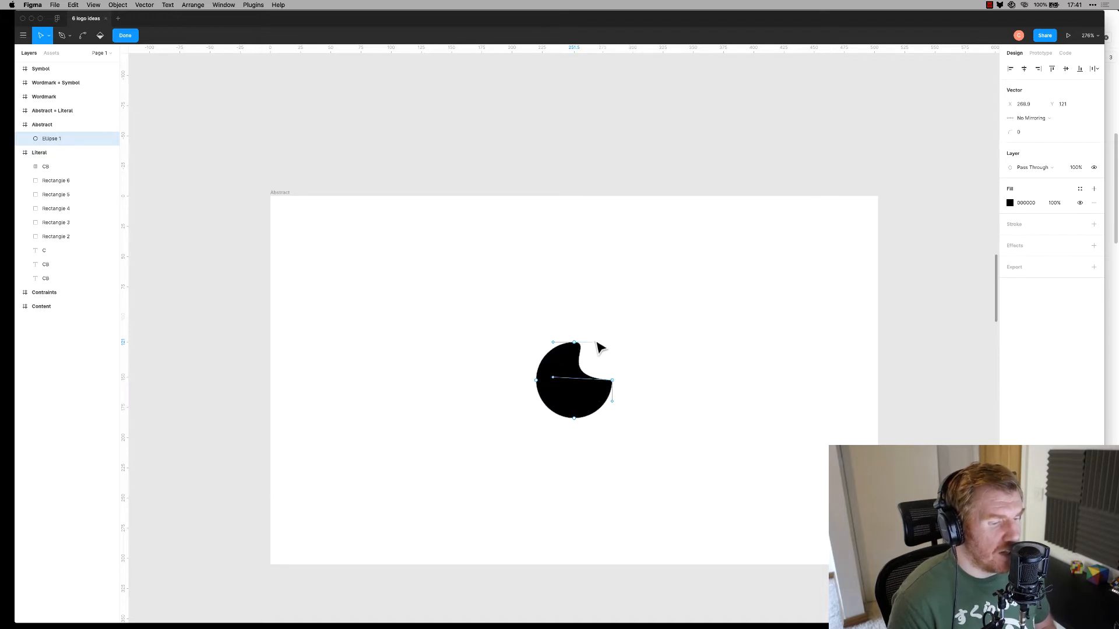
mouse_move(595, 343)
left_mouse_down()
mouse_move(607, 360)
mouse_move(591, 368)
mouse_move(599, 355)
left_mouse_up()
key("super+z")
Bulge the lower right outward, reshape the lower-left curve and narrow the top into a lobe
left_click_drag(613, 401, 651, 456)
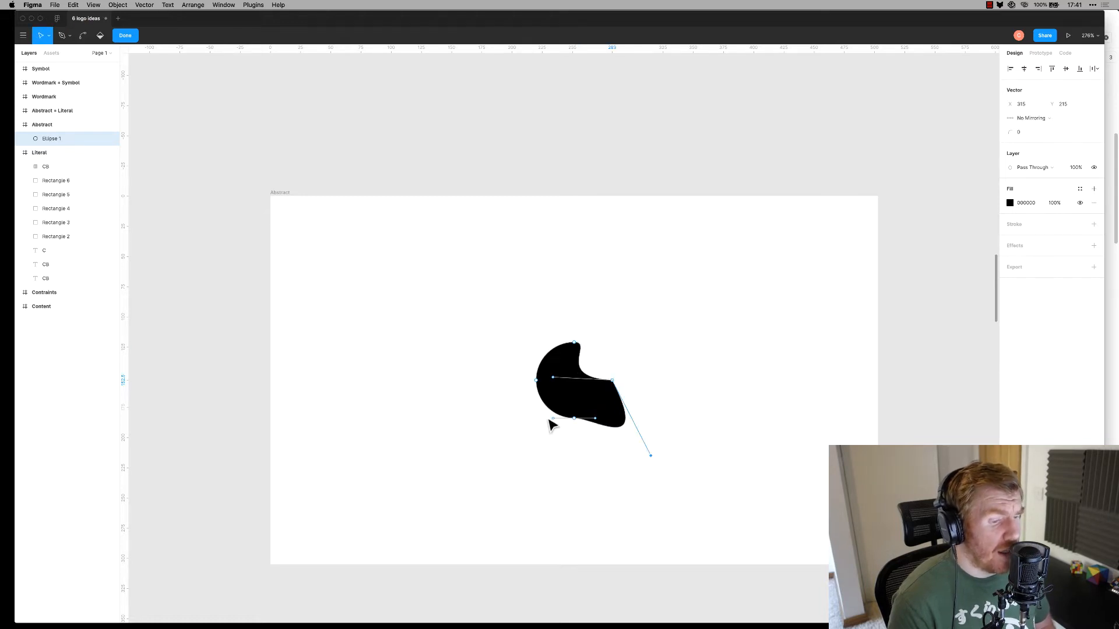
left_click_drag(553, 419, 495, 407)
left_click_drag(539, 365, 569, 378)
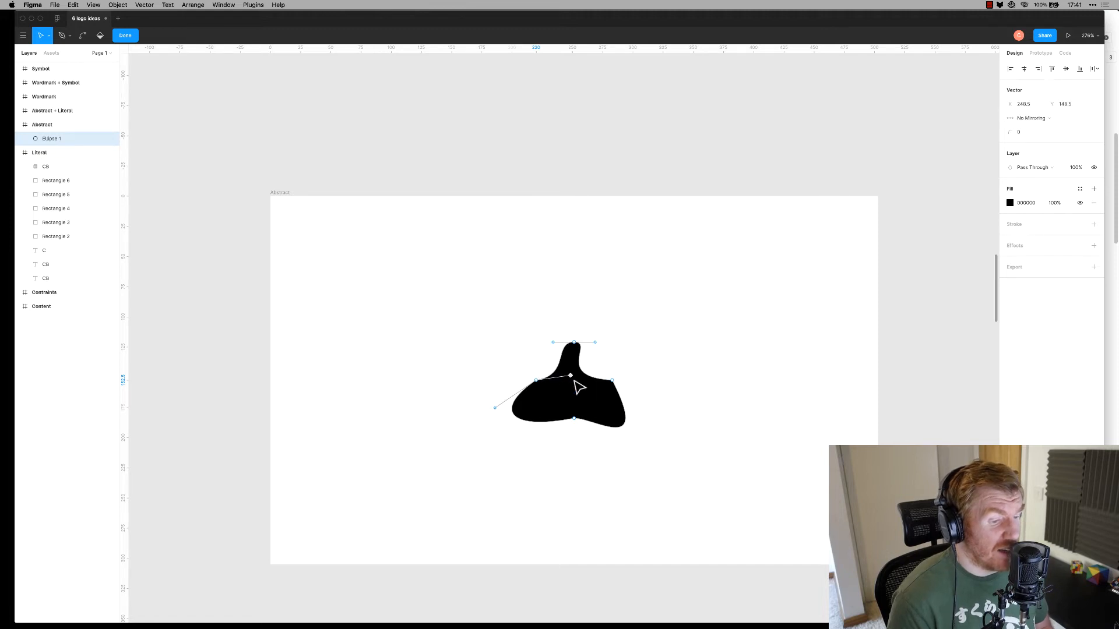
left_click(575, 419)
mouse_move(596, 419)
left_mouse_down()
mouse_move(607, 450)
mouse_move(610, 410)
left_mouse_up()
left_click(594, 453)
Raise the blob's bottom point and enlarge its lower-left curve
left_click(575, 420)
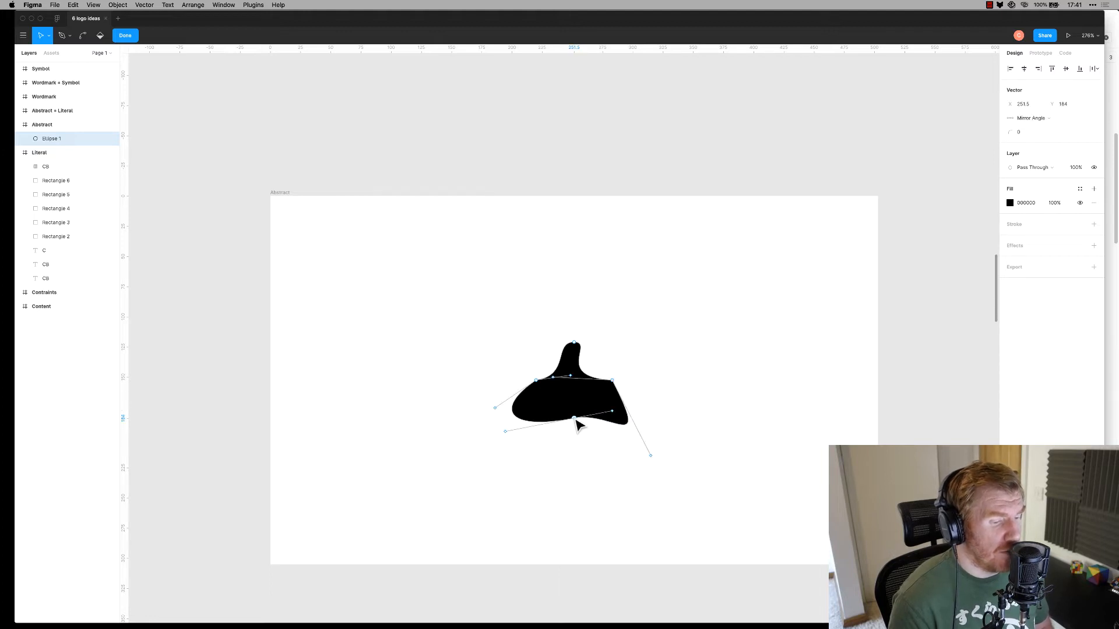
key("shift+Up")
left_click_drag(506, 421, 532, 449)
left_click(592, 442)
left_click_drag(574, 407, 564, 421)
key("super+z")
left_click(604, 434)
left_click(577, 350)
left_click(574, 342)
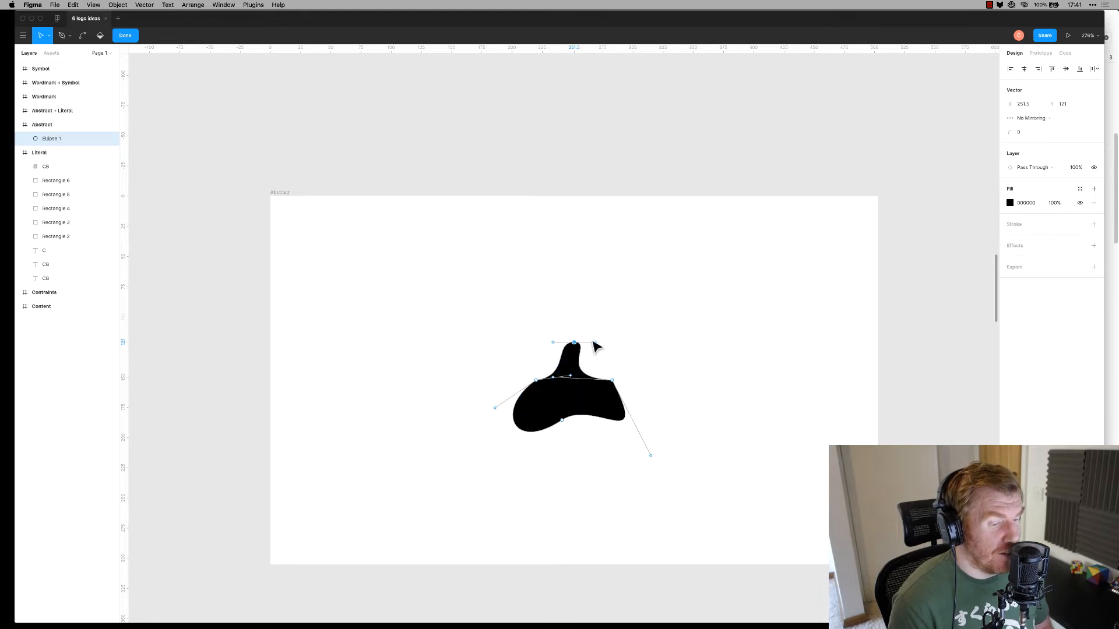
mouse_move(597, 342)
left_mouse_down()
mouse_move(609, 352)
mouse_move(577, 368)
mouse_move(603, 370)
mouse_move(592, 369)
left_mouse_up()
key("super+z")
Finish the point edits and move the blob to the frame's left side
left_click(558, 427)
left_click(560, 421, "shift")
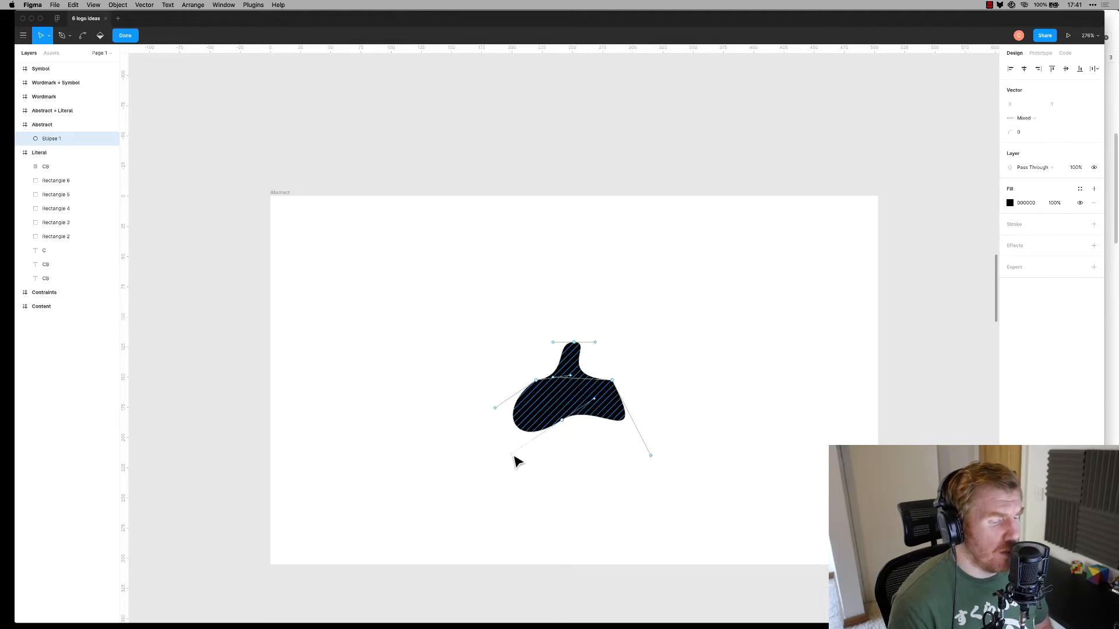
left_click_drag(513, 457, 419, 417)
key("super+z")
left_click(631, 464)
key("Escape")
left_click(743, 410)
left_click(591, 396)
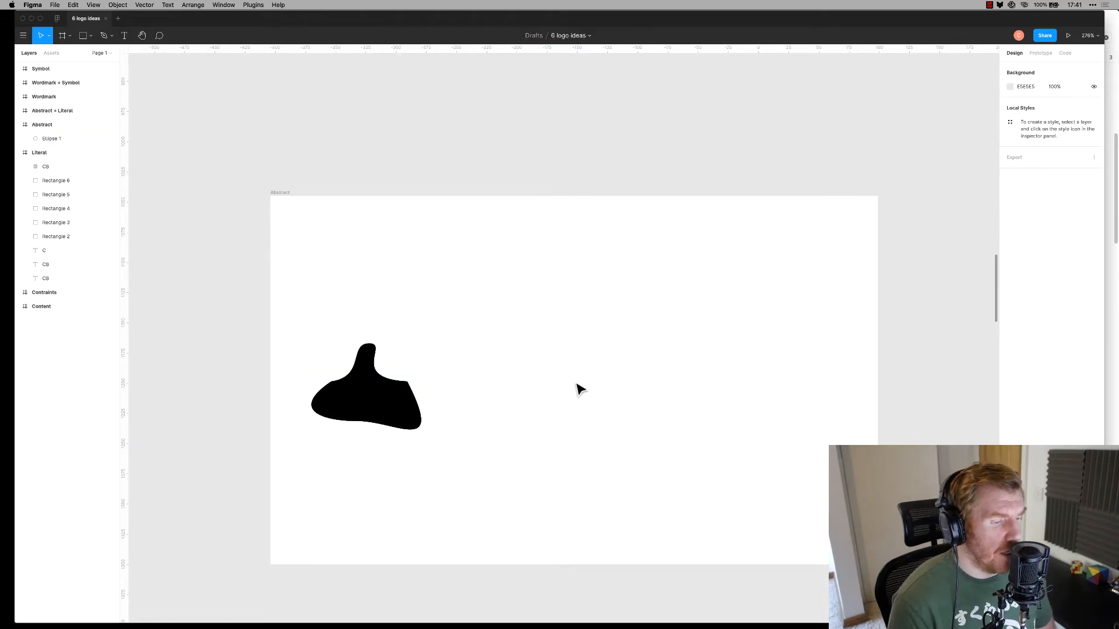
Draw an 82×82 circle right of the blob and fill it black
key("i")
key("o")
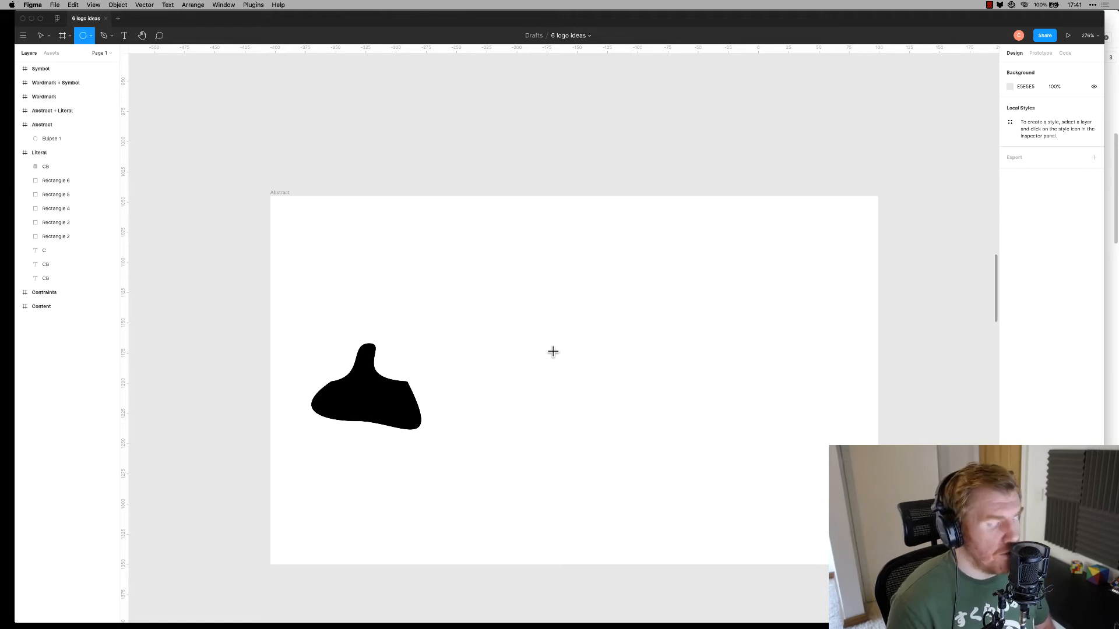
left_click_drag(535, 326, 634, 425)
left_click(716, 418)
left_click(599, 397)
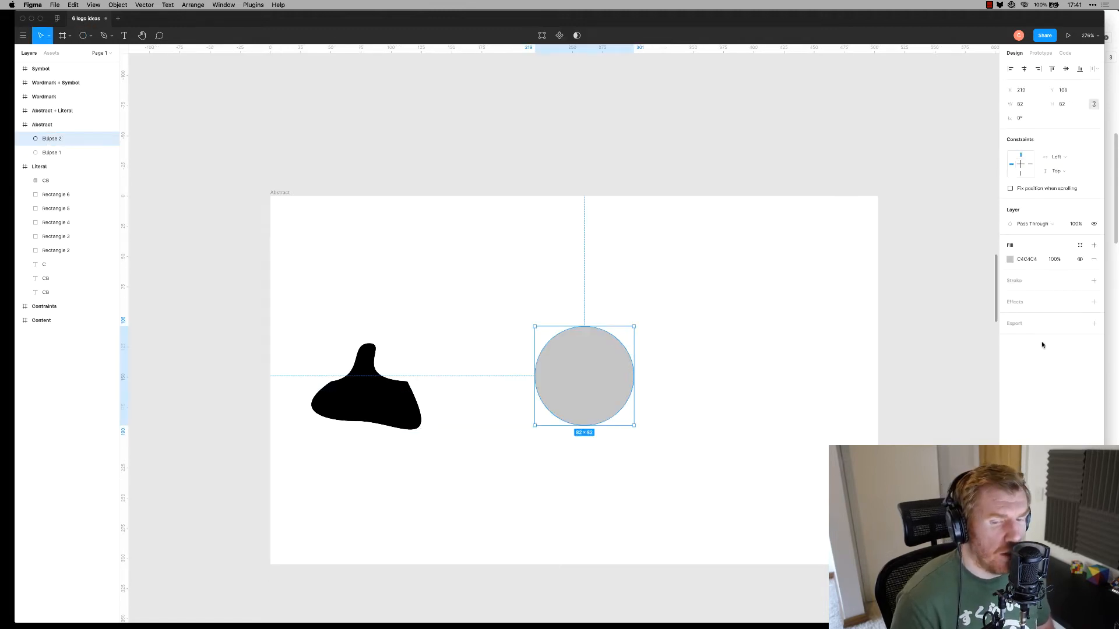
left_click(1010, 260)
left_click_drag(967, 317, 852, 433)
left_click(681, 454)
left_click(604, 394)
Bulge the circle's lower right, dent its upper right and pinch the top into a stem
key("Return")
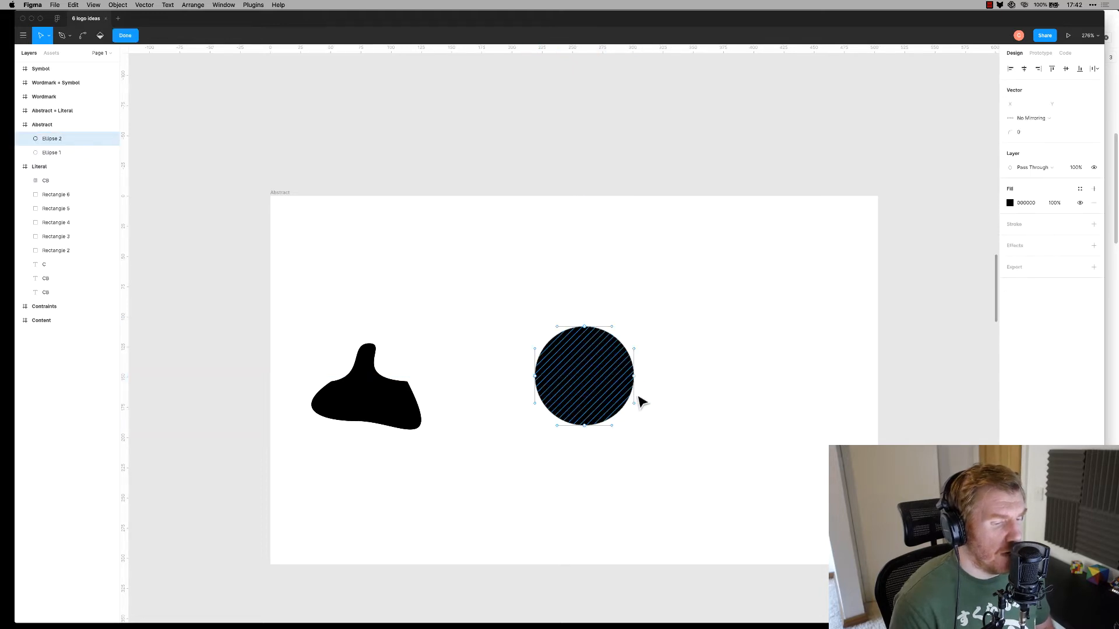
left_click_drag(635, 406, 742, 445)
left_click_drag(634, 350, 554, 371)
left_click(583, 426)
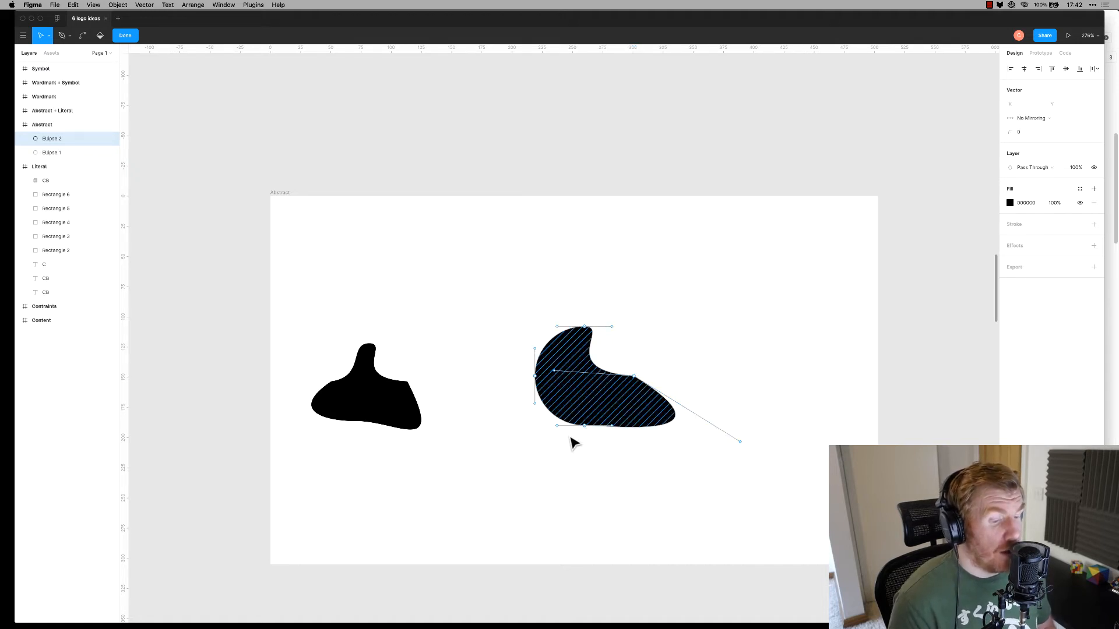
left_click_drag(559, 426, 509, 428)
left_click_drag(534, 376, 571, 378)
key("super+z")
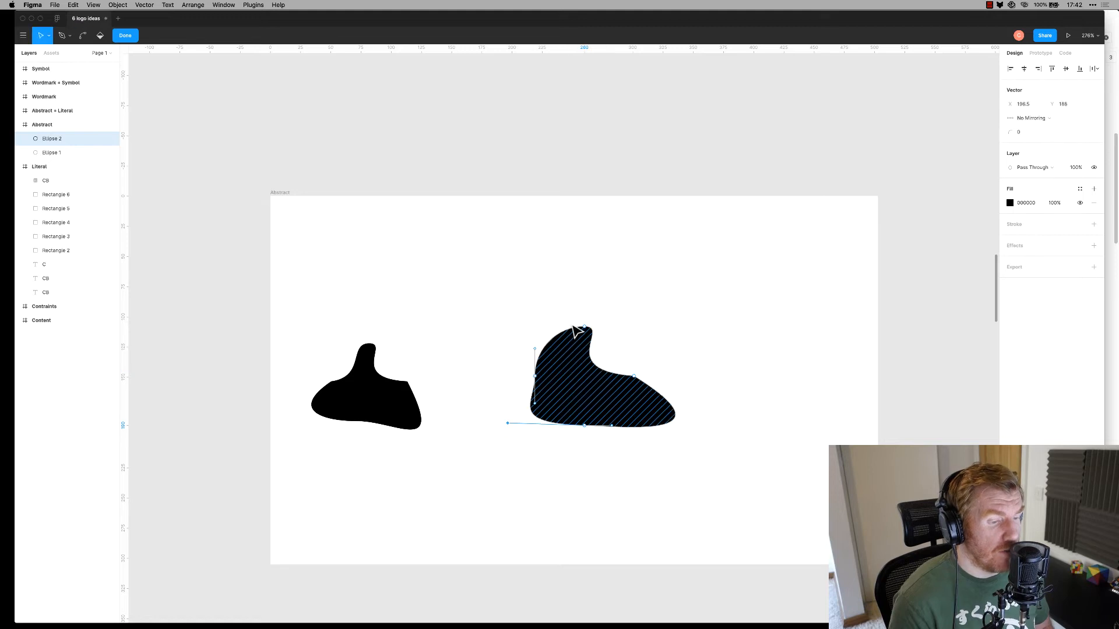
left_click_drag(538, 353, 592, 380)
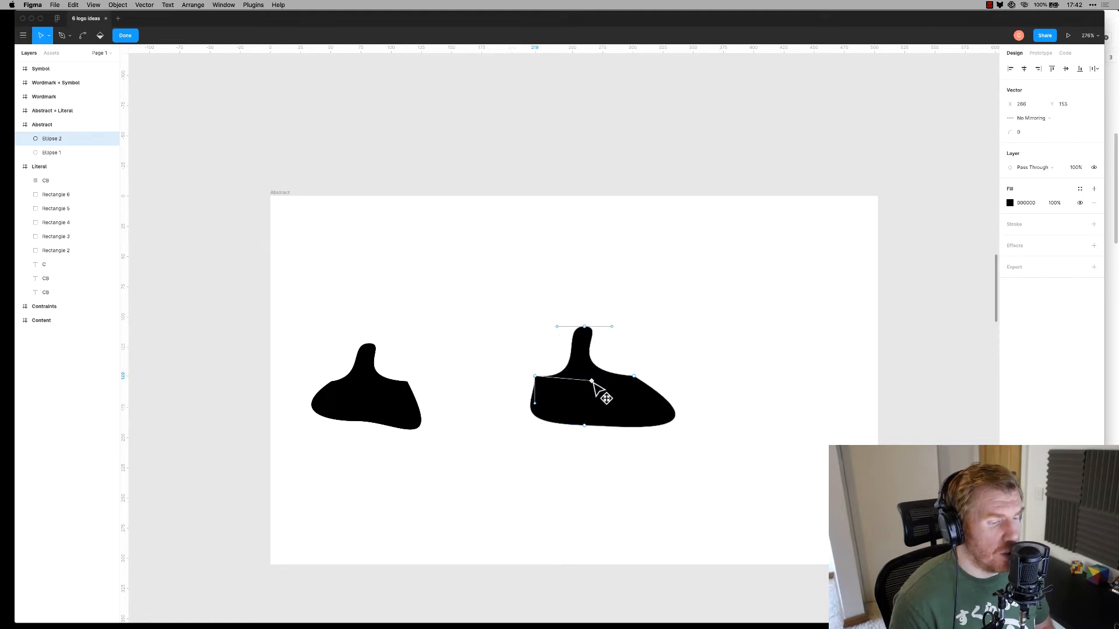
left_click_drag(534, 408, 470, 379)
key("super+z")
key("super+z")
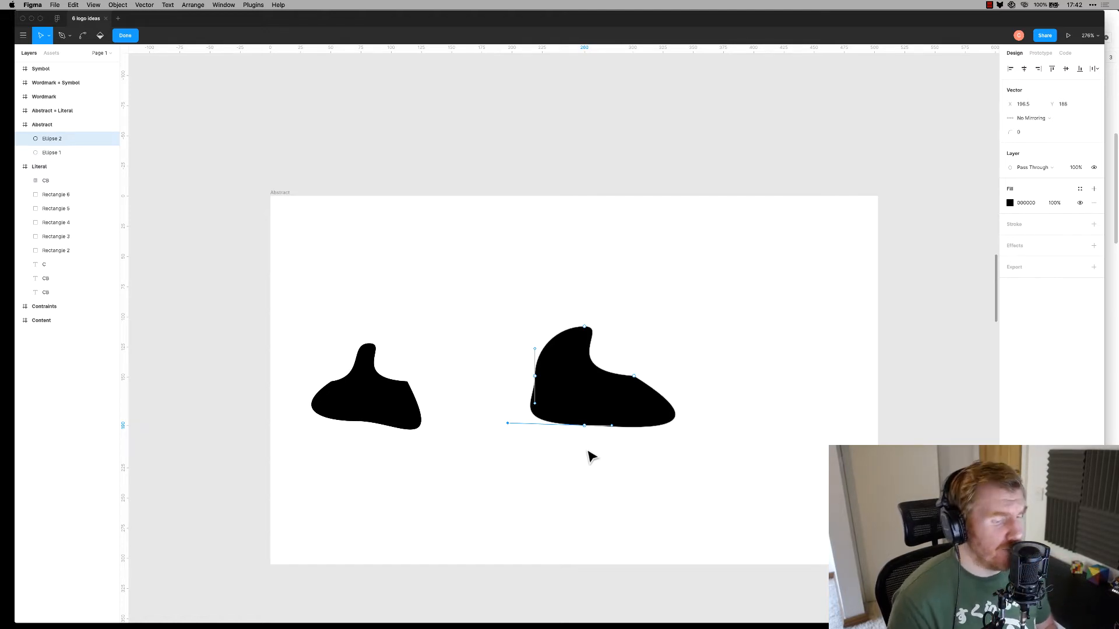
Shift the bottom, left and top points to form a hooked fin with a pointed tail
left_click_drag(585, 427, 638, 402)
left_click_drag(516, 402, 514, 437)
mouse_move(536, 377)
left_mouse_down()
mouse_move(544, 387)
mouse_move(549, 367)
left_mouse_up()
mouse_move(585, 327)
left_mouse_down()
mouse_move(609, 355)
mouse_move(601, 341)
left_mouse_up()
left_click_drag(549, 368, 596, 404)
left_click(600, 462)
key("super+z")
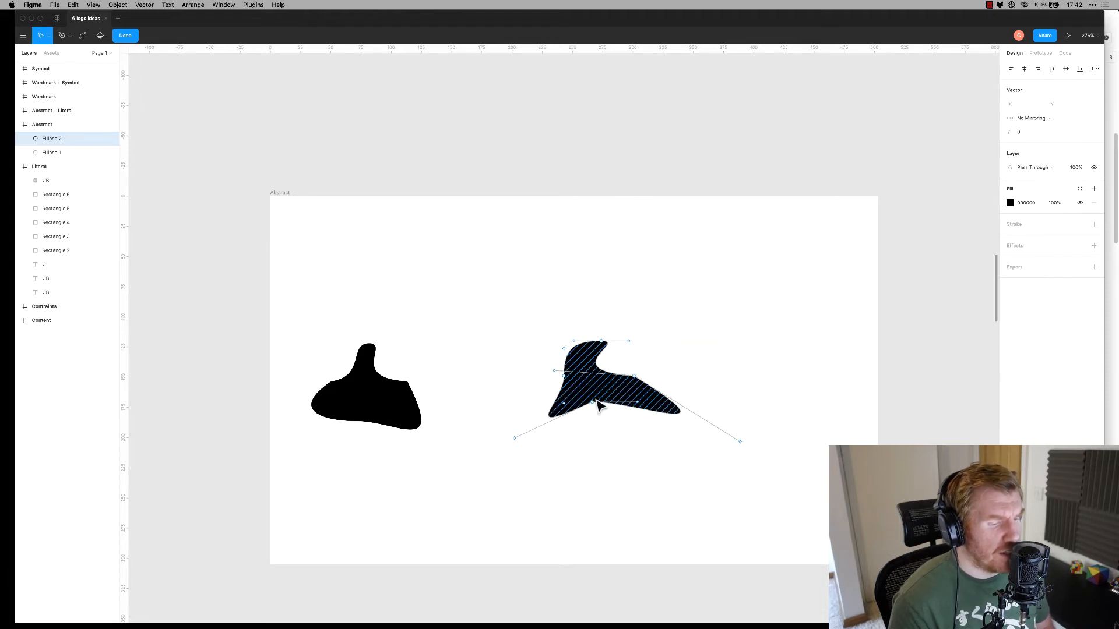
key("Escape")
Refine the fin's lower-right curve
double_click(605, 389)
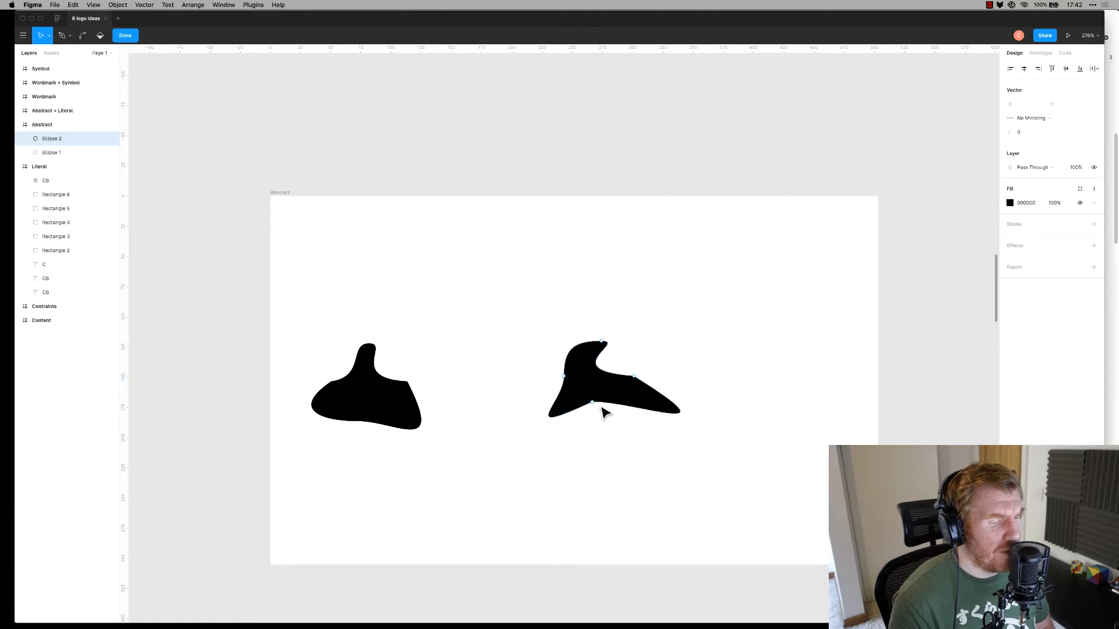
left_click(591, 403)
mouse_move(637, 402)
left_mouse_down()
mouse_move(622, 382)
mouse_move(657, 390)
mouse_move(600, 382)
left_mouse_up()
left_click(594, 443)
left_click(573, 408)
left_click(595, 470)
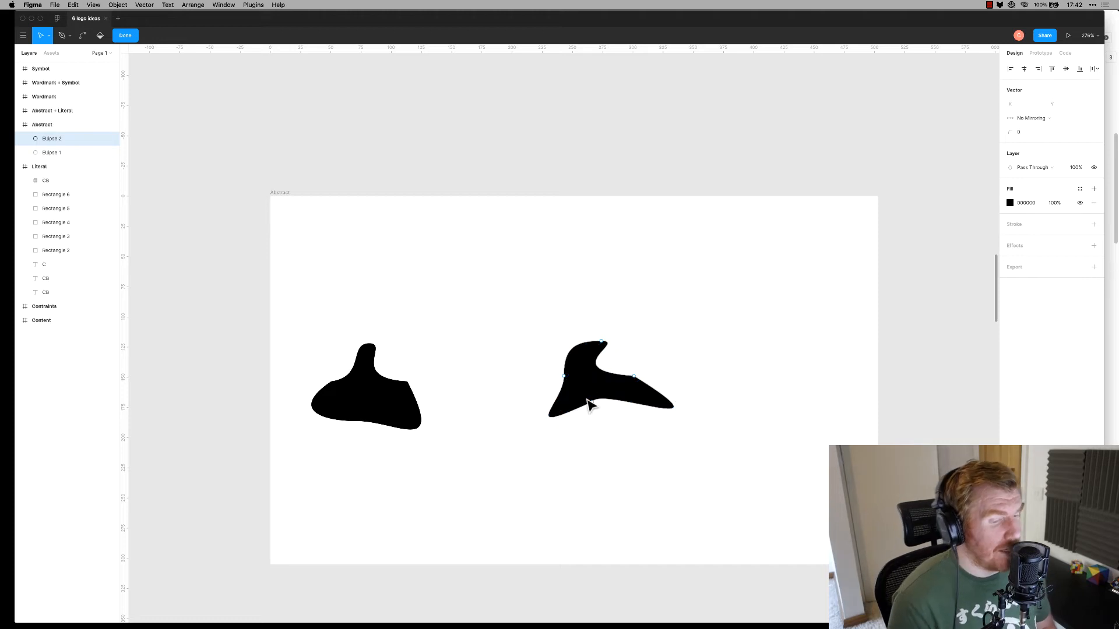
Draw a small black square and duplicate it down and right so the two overlap
key("Escape")
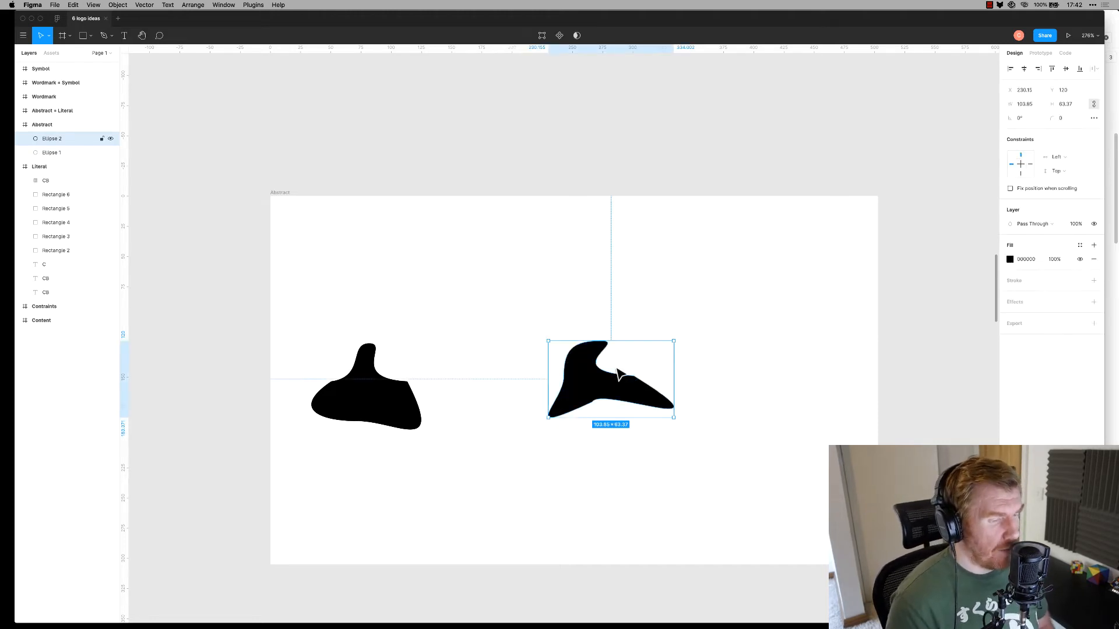
left_click(535, 282)
key("r")
mouse_move(478, 242)
left_mouse_down()
mouse_move(527, 291)
mouse_move(514, 295)
left_mouse_up()
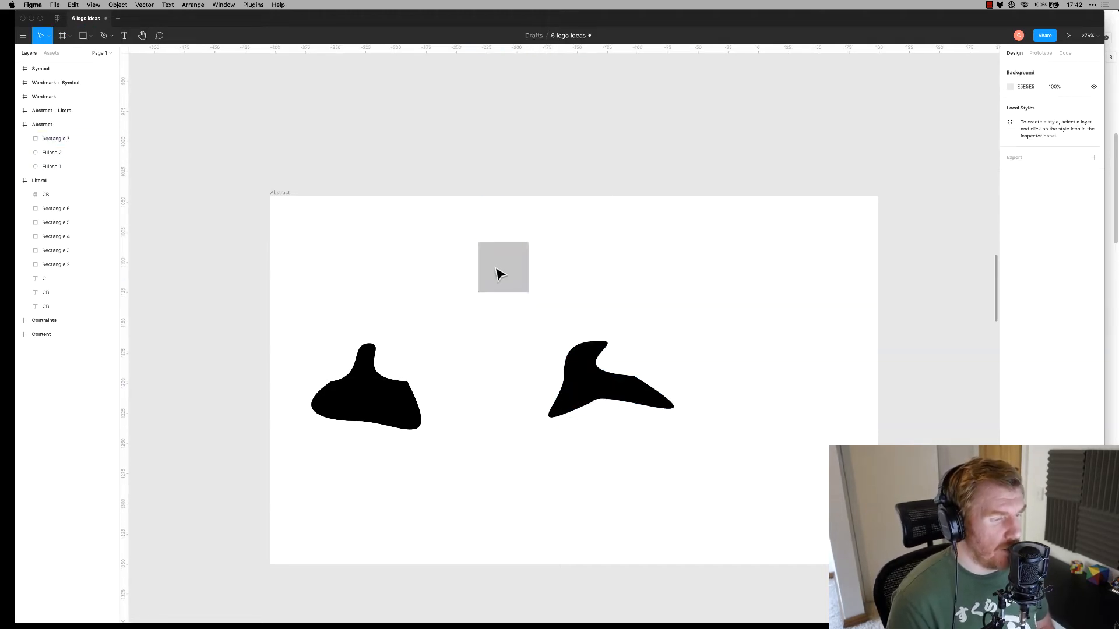
left_click(1010, 259)
left_click_drag(951, 299, 857, 418)
left_click(606, 306)
left_click_drag(505, 270, 534, 295, "alt")
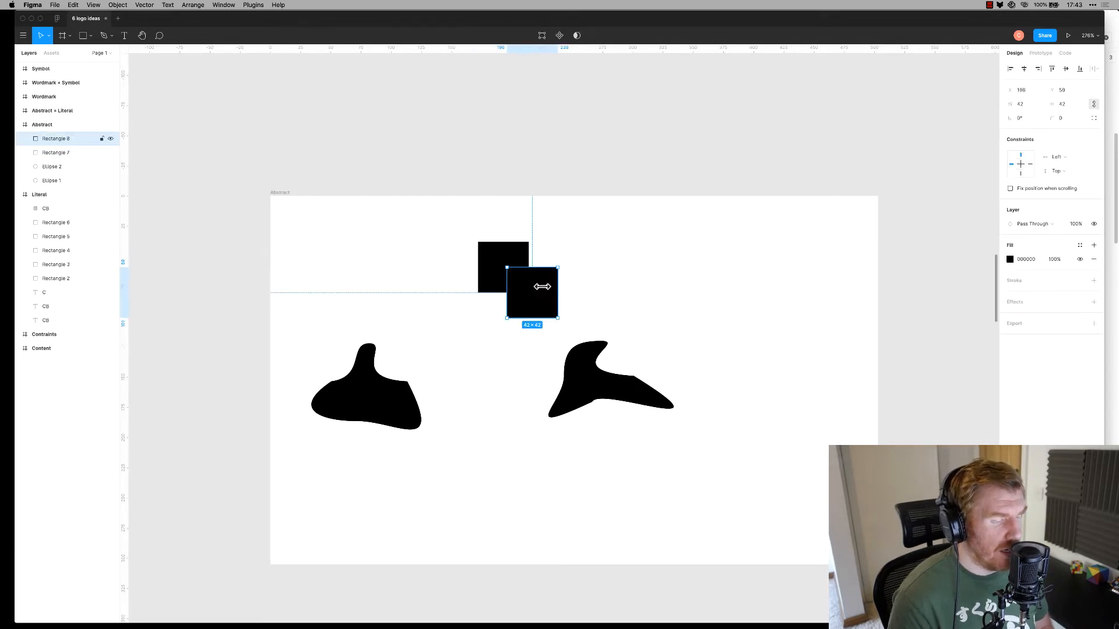
left_click(639, 272)
Shrink both blobs and line them up with the overlapping squares in one row
left_click_drag(600, 217, 444, 351)
left_click(662, 367)
left_click_drag(589, 394, 505, 400)
left_click_drag(465, 239, 701, 408)
left_click_drag(348, 304, 509, 400)
left_click_drag(438, 376, 455, 384)
left_click_drag(580, 305, 601, 397)
left_click(646, 462)
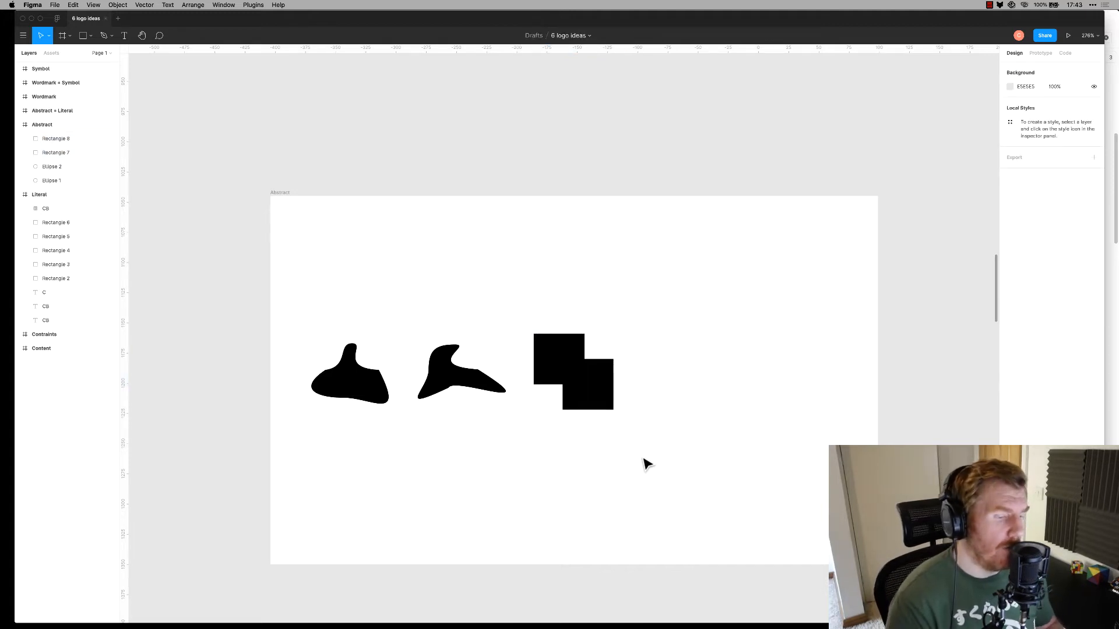
Add a point on the lower square's top edge and pull it out into a pointed peak
left_click(602, 386)
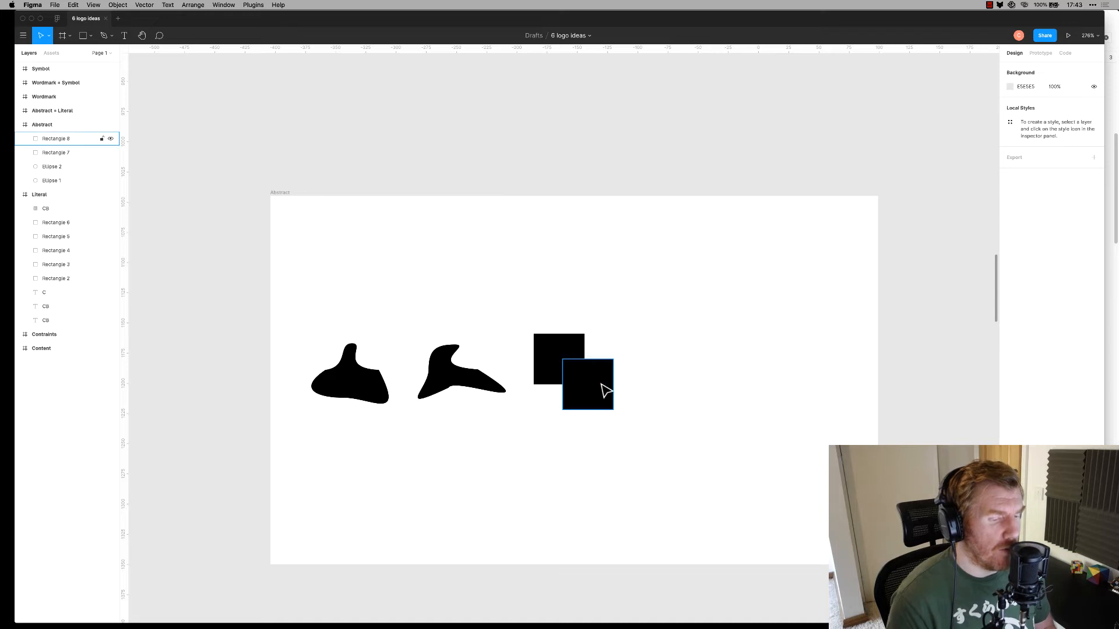
double_click(606, 367)
left_click(612, 360)
left_click(599, 367)
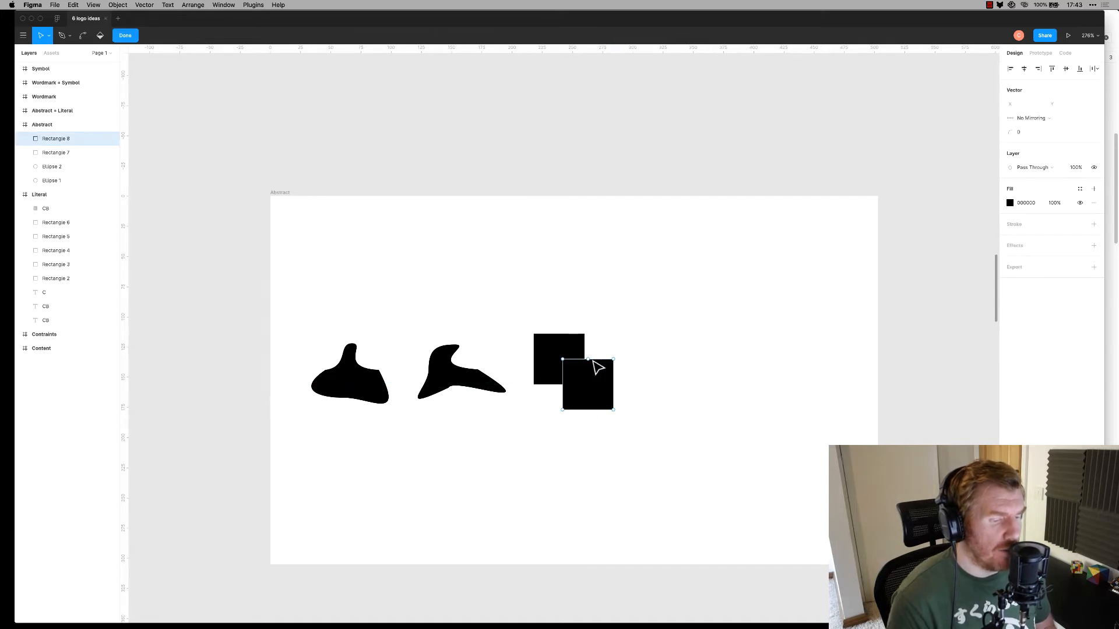
left_click(590, 360)
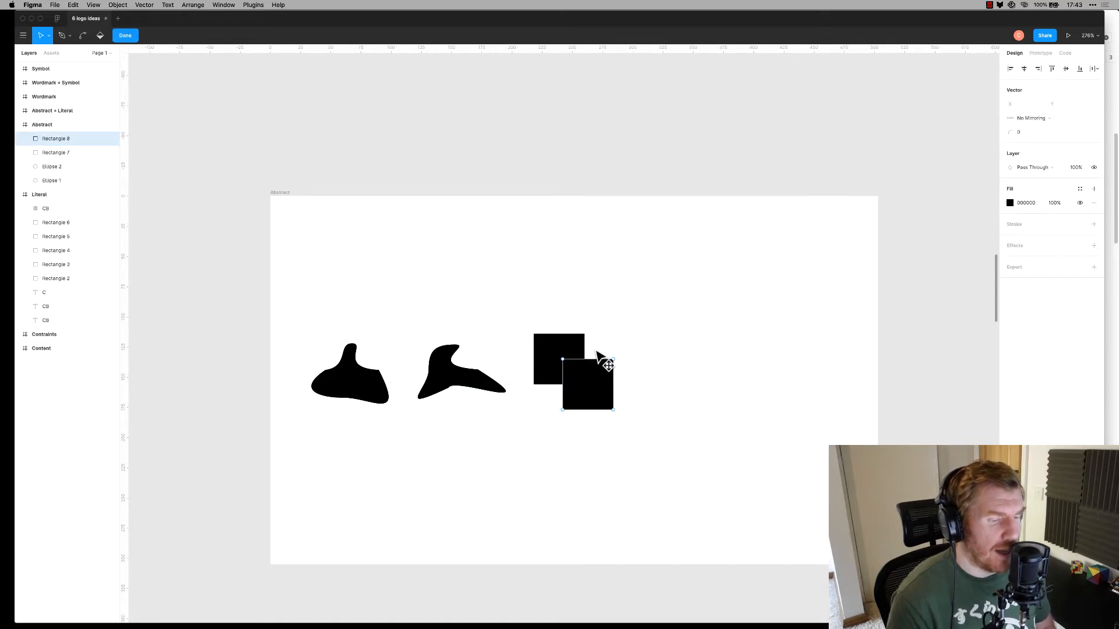
left_click_drag(589, 361, 674, 369)
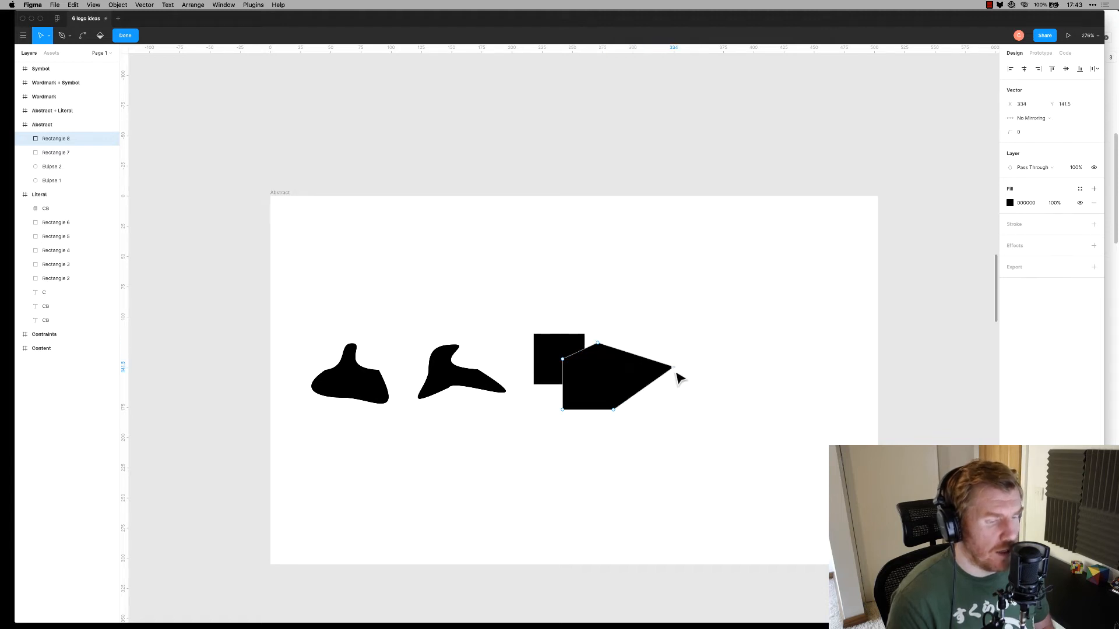
key("Escape")
left_click(564, 450)
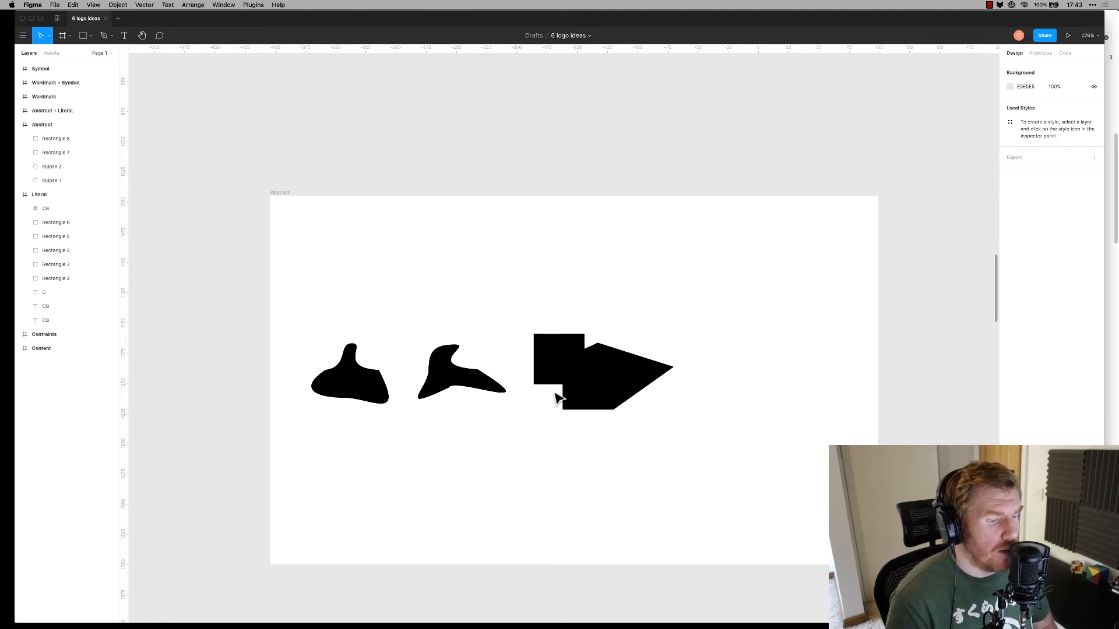
Copy a black square to the right, skew its bottom-left corner into an angular shape, and position it
left_click_drag(537, 357, 747, 429)
left_click(749, 434)
left_click(748, 425)
key("Delete")
double_click(747, 387)
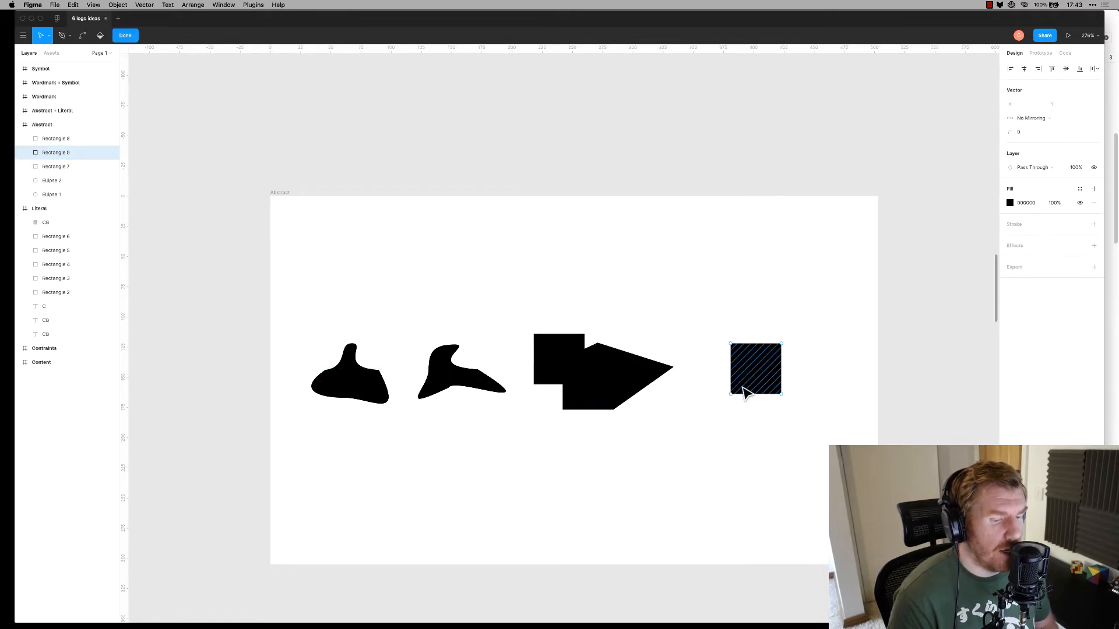
left_click_drag(731, 395, 766, 452)
key("Escape")
double_click(748, 414)
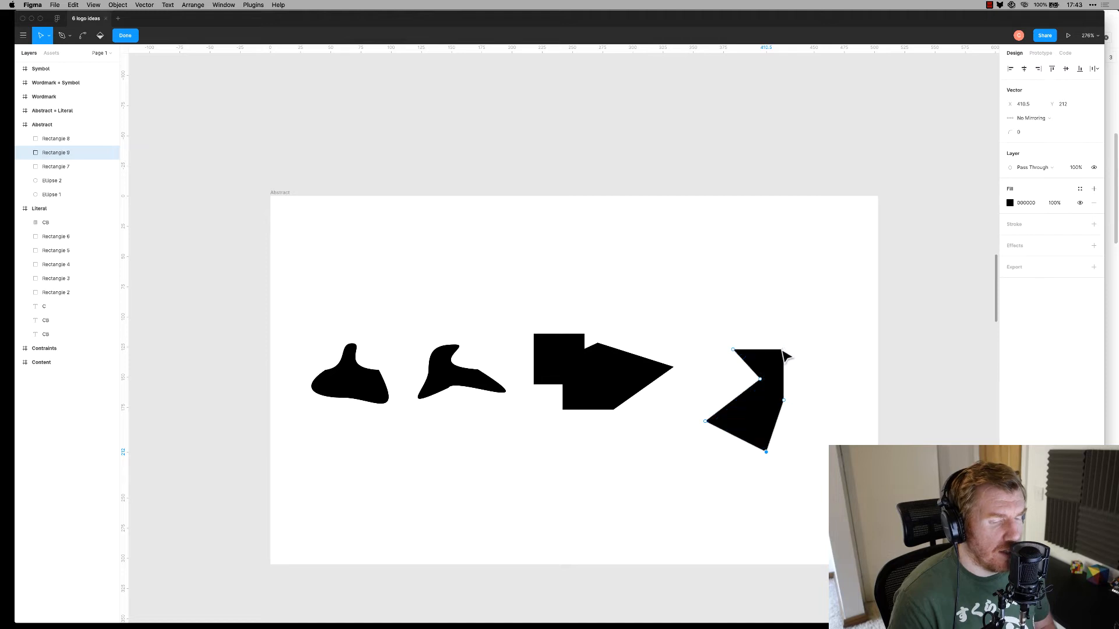
key("Escape")
left_click(728, 310)
left_click_drag(762, 373, 771, 356)
left_click(661, 307)
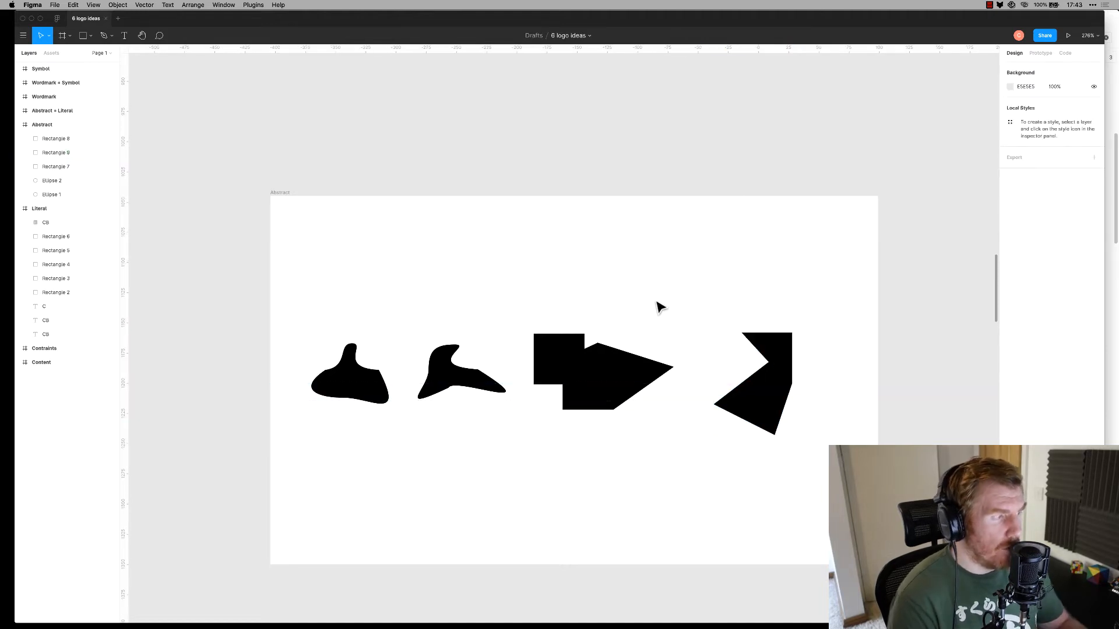
Scroll down to the Abstract + Literal frame showing its single black circle
scroll(579, 370, "down", 5)
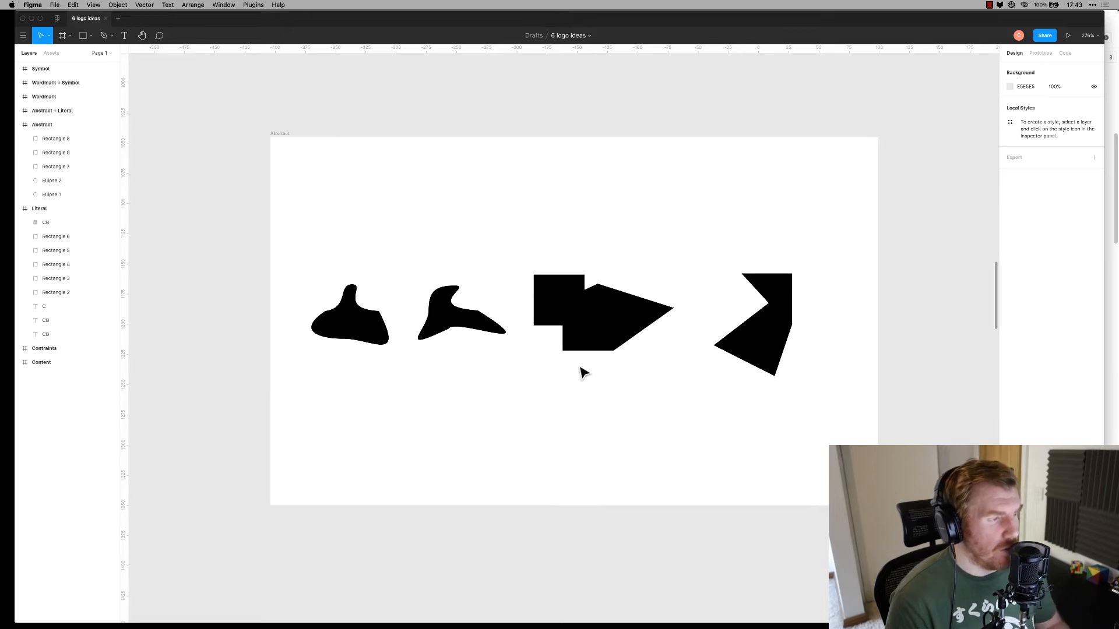
scroll(531, 338, "down", 10)
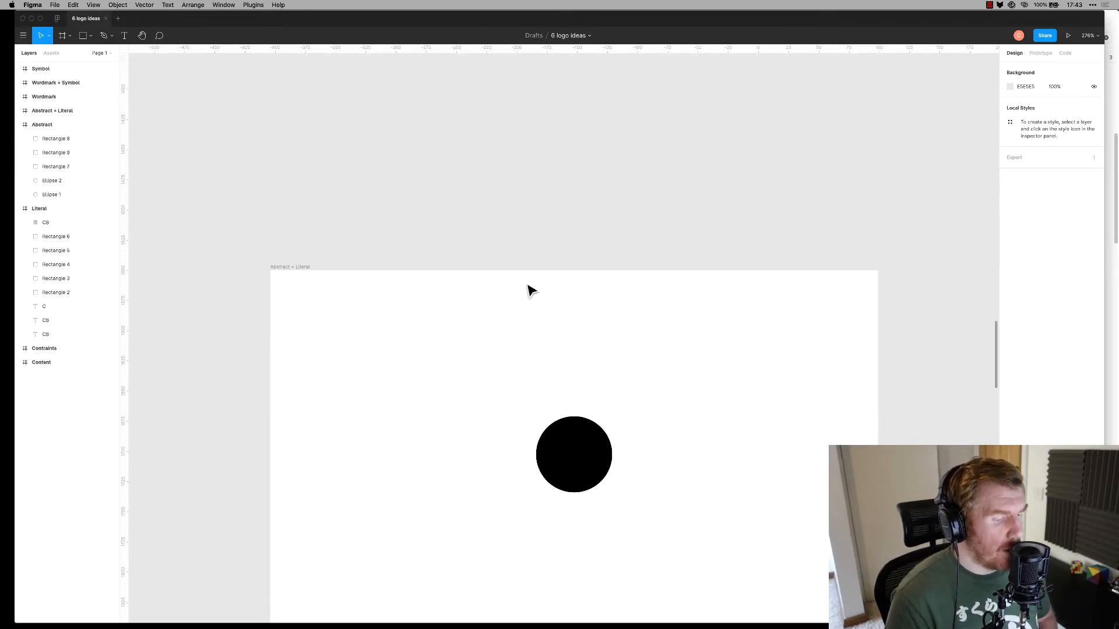
scroll(537, 303, "down", 3)
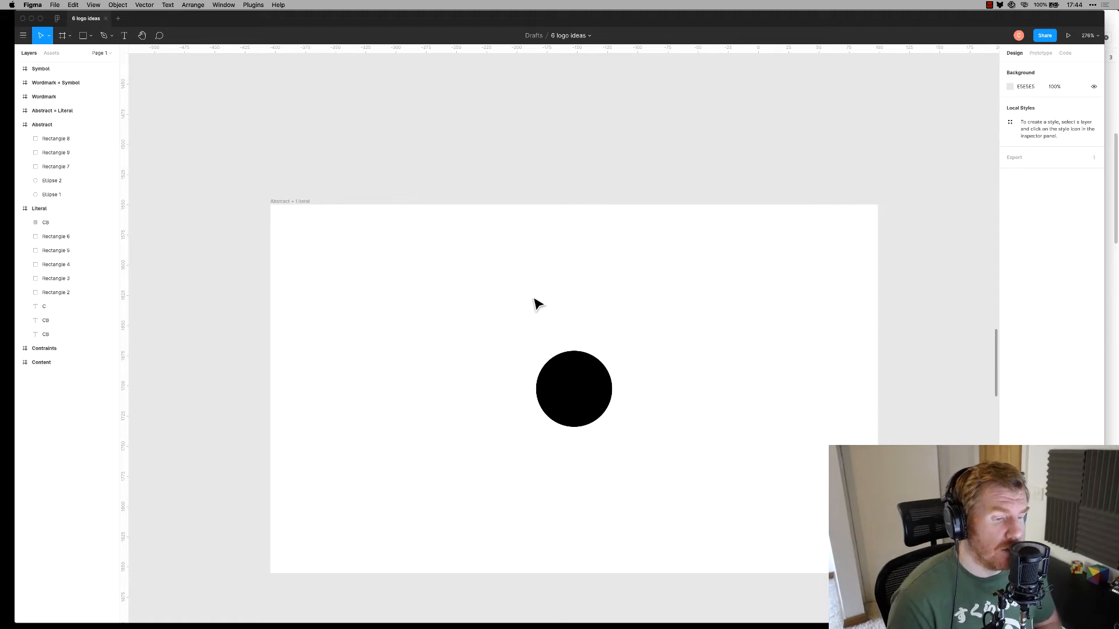
Duplicate the black circle to the left and replace its fill with a black outline
left_click(592, 401)
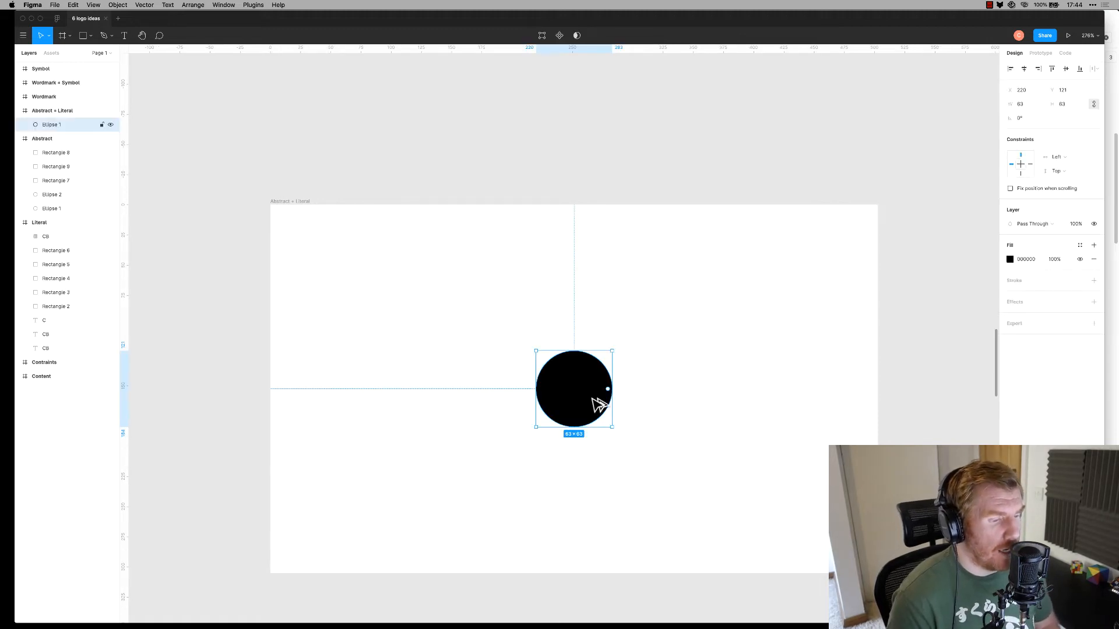
left_click_drag(600, 405, 408, 407)
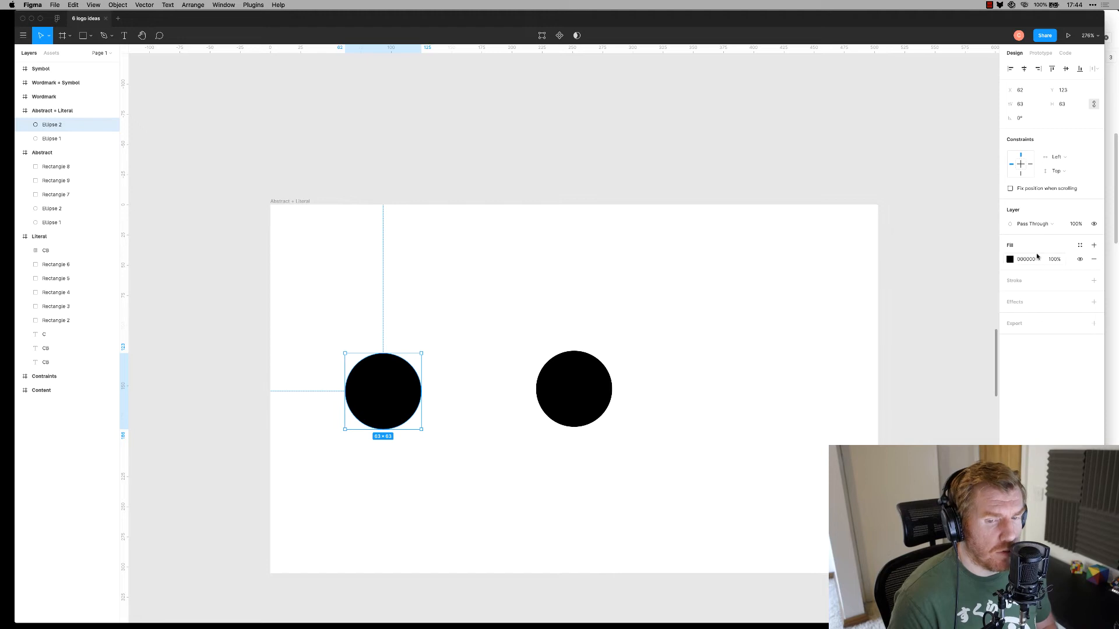
left_click(1011, 260)
left_click_drag(968, 332, 866, 394)
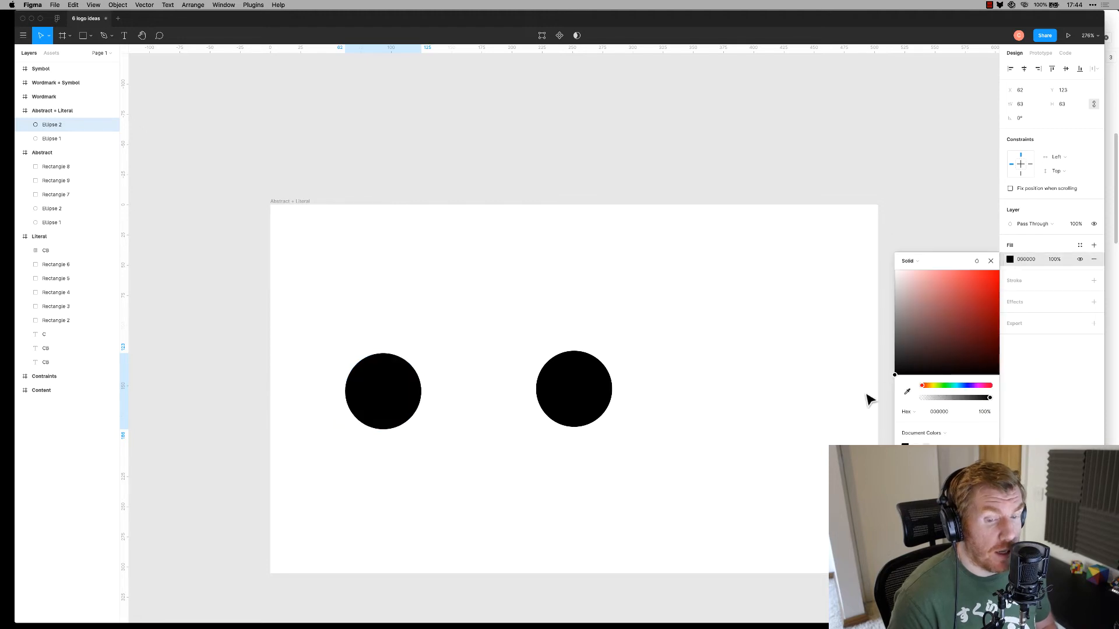
left_click(1094, 259)
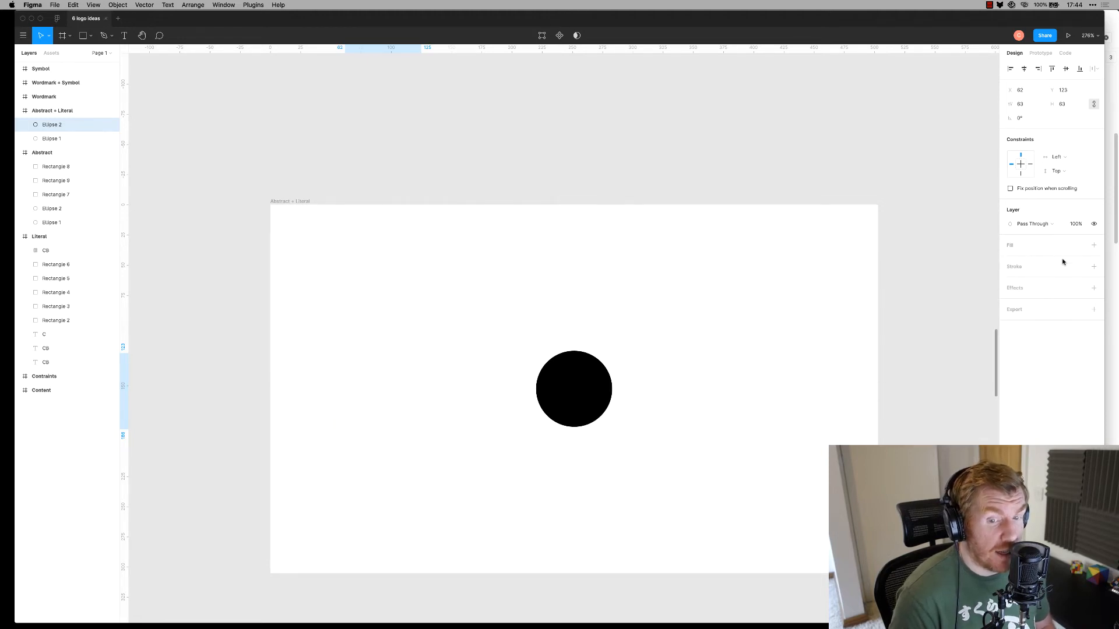
left_click(1093, 267)
Set the ring's outline thickness to 15
left_click(1028, 296)
type("5")
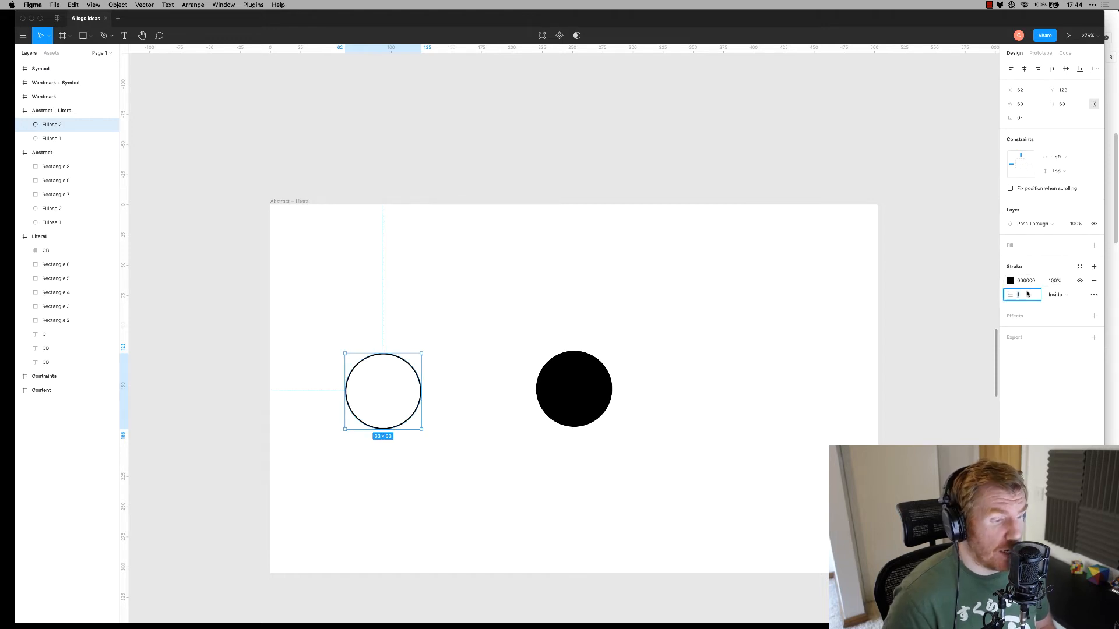
key("Return")
left_click(1029, 295)
type("25")
key("Return")
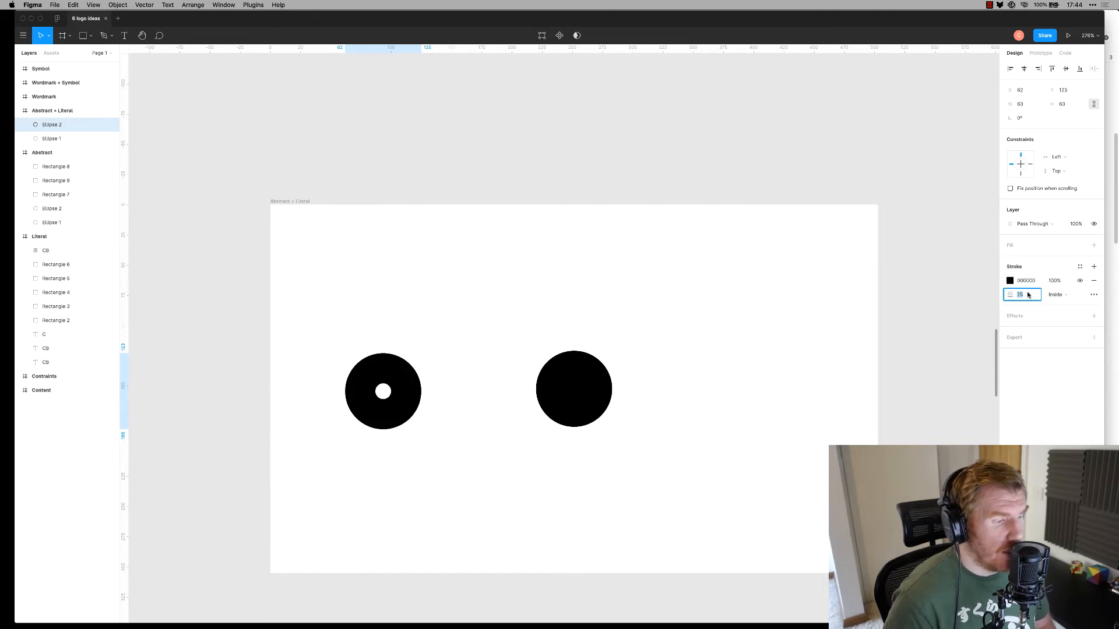
type("15")
key("Return")
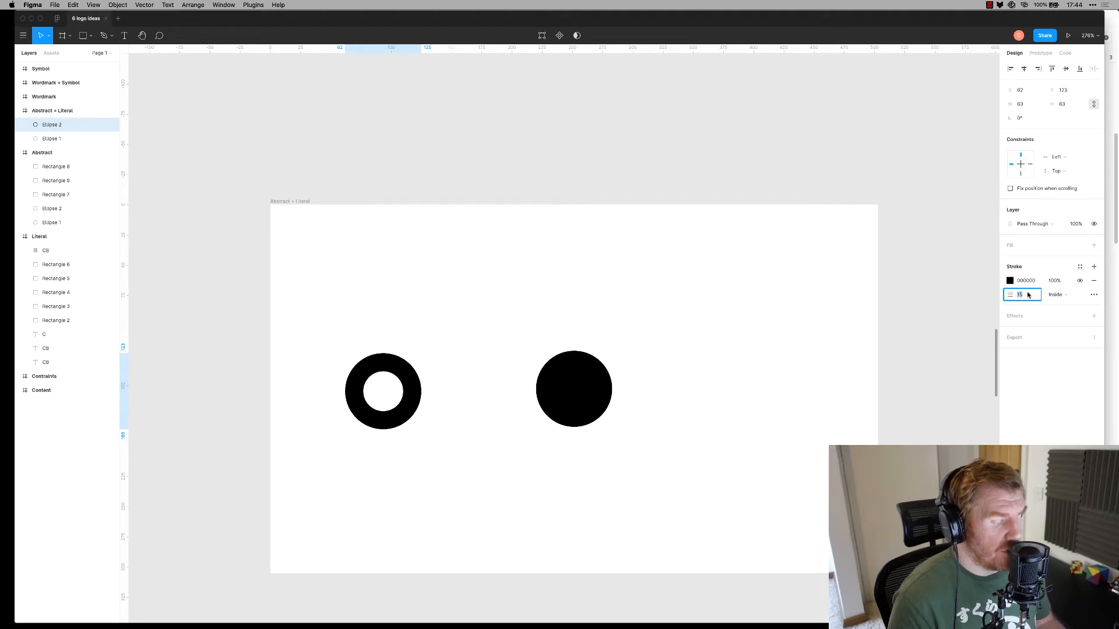
Move the filled circle further right and shift the ring slightly left
left_click(509, 348)
left_click(572, 392)
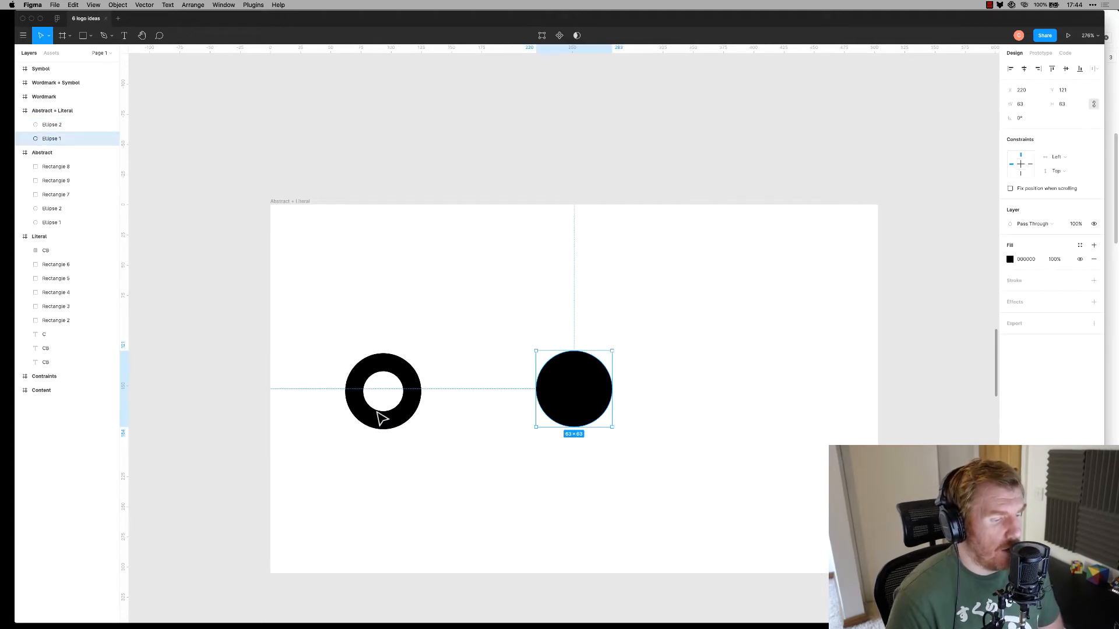
left_click_drag(569, 399, 724, 407)
left_click(425, 402)
mouse_move(417, 402)
left_mouse_down()
mouse_move(454, 394)
mouse_move(413, 402)
left_mouse_up()
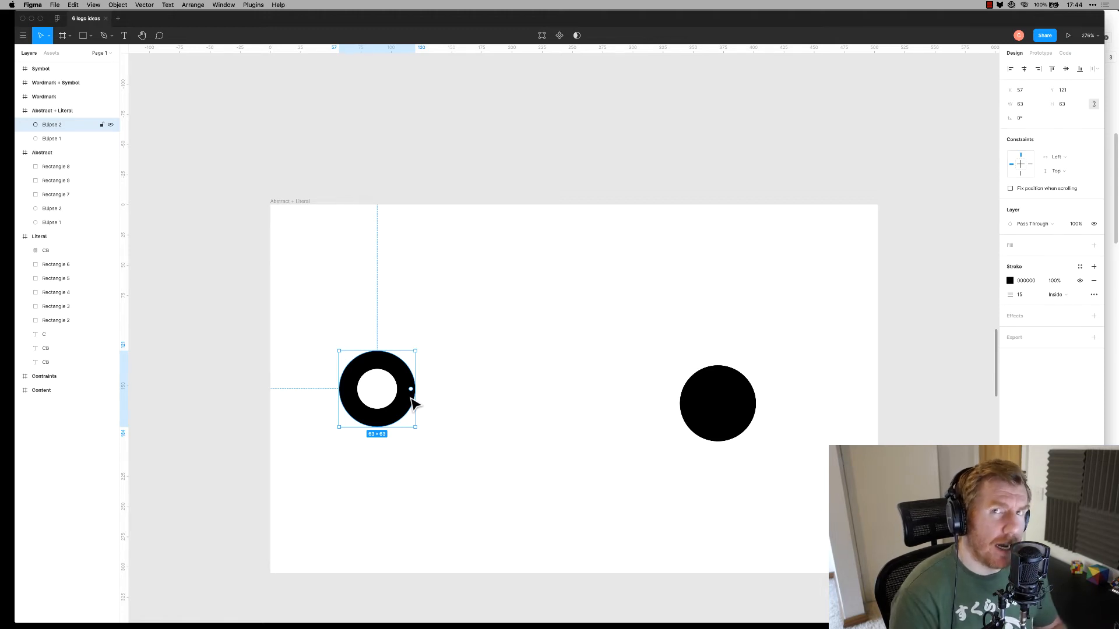
Duplicate the ring twice to its right so the two copies overlap, and select them
left_click_drag(398, 380, 520, 391)
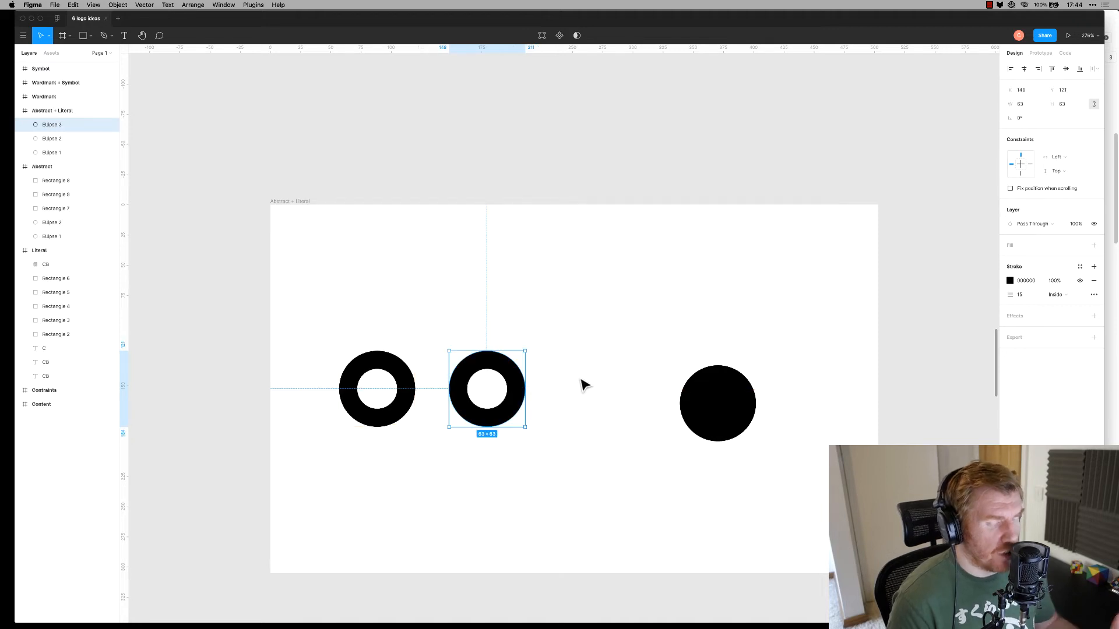
left_click(1027, 296)
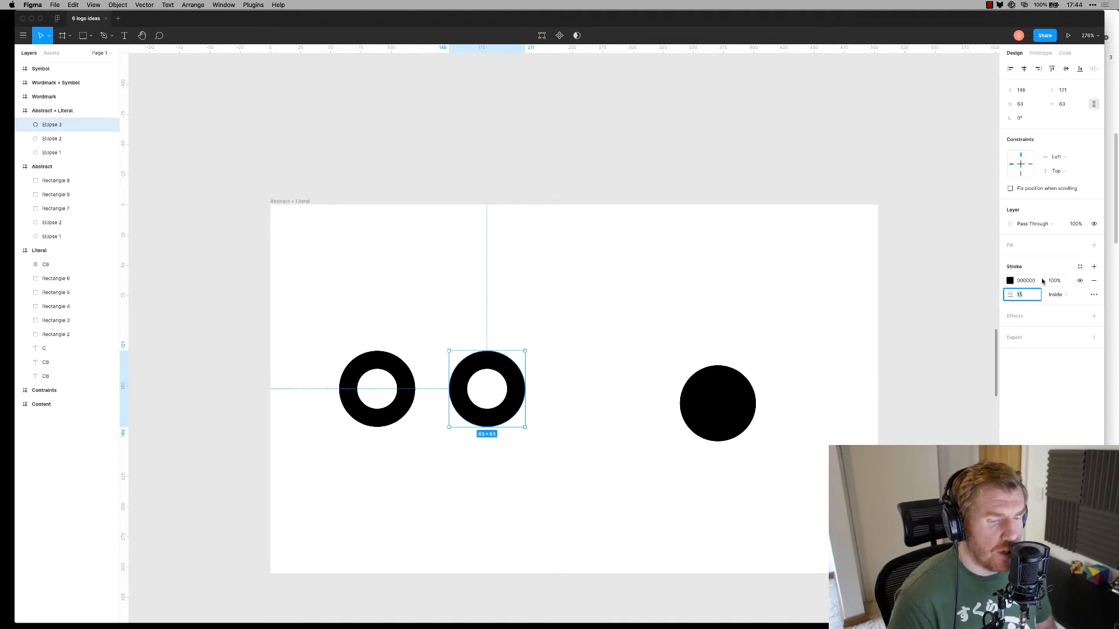
left_click_drag(519, 394, 561, 404)
left_click_drag(609, 289, 494, 457)
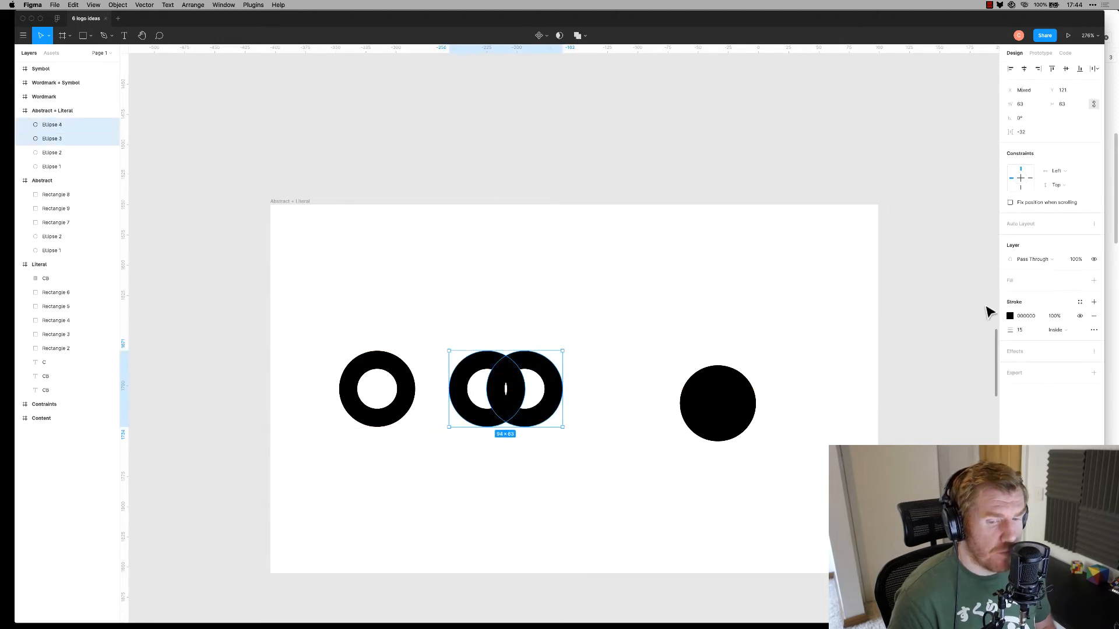
Give both rings dashes of 8 and move the right ring further away
left_click(1093, 331)
left_click(926, 398)
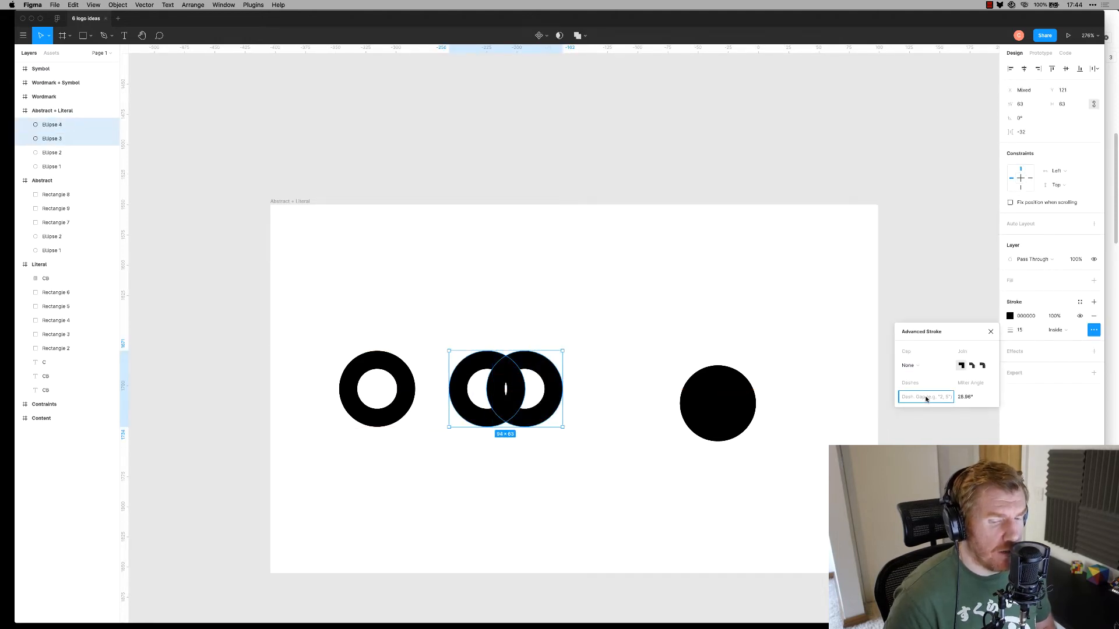
type("8")
key("Return")
left_click(626, 344)
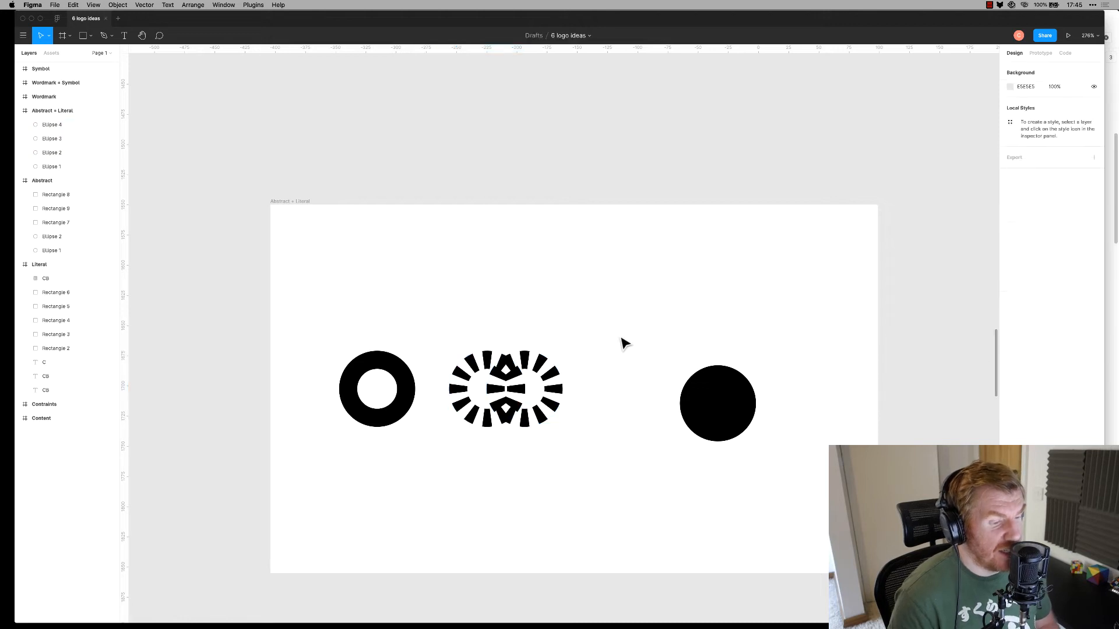
left_click_drag(562, 390, 599, 387)
left_click(600, 303)
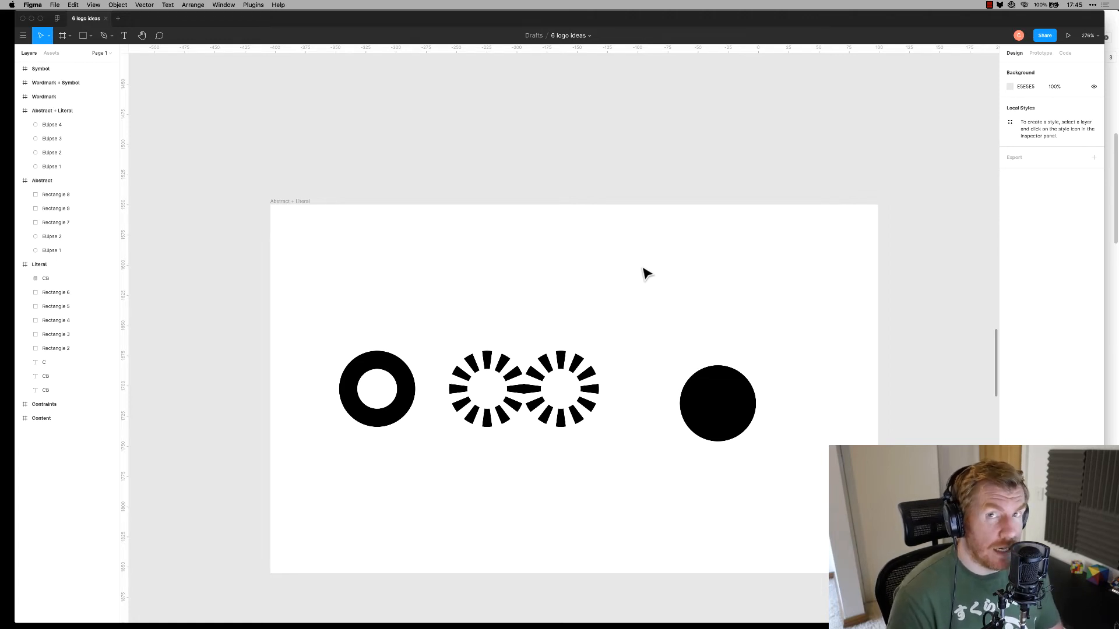
left_click_drag(643, 281, 559, 429)
key("shift+Right")
key("shift+Right")
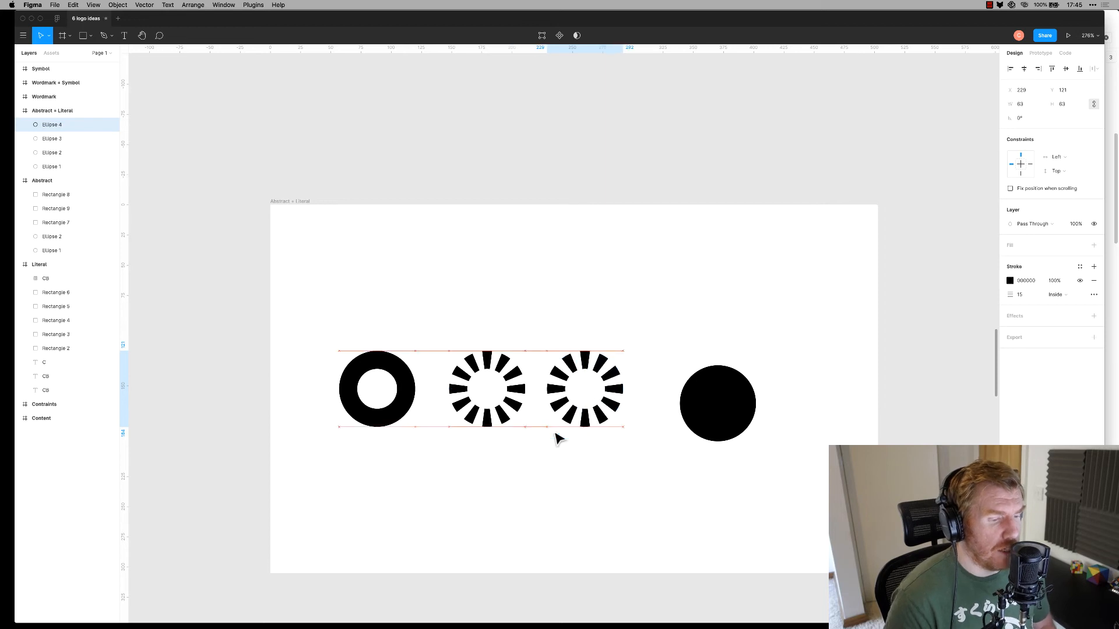
left_click(586, 260)
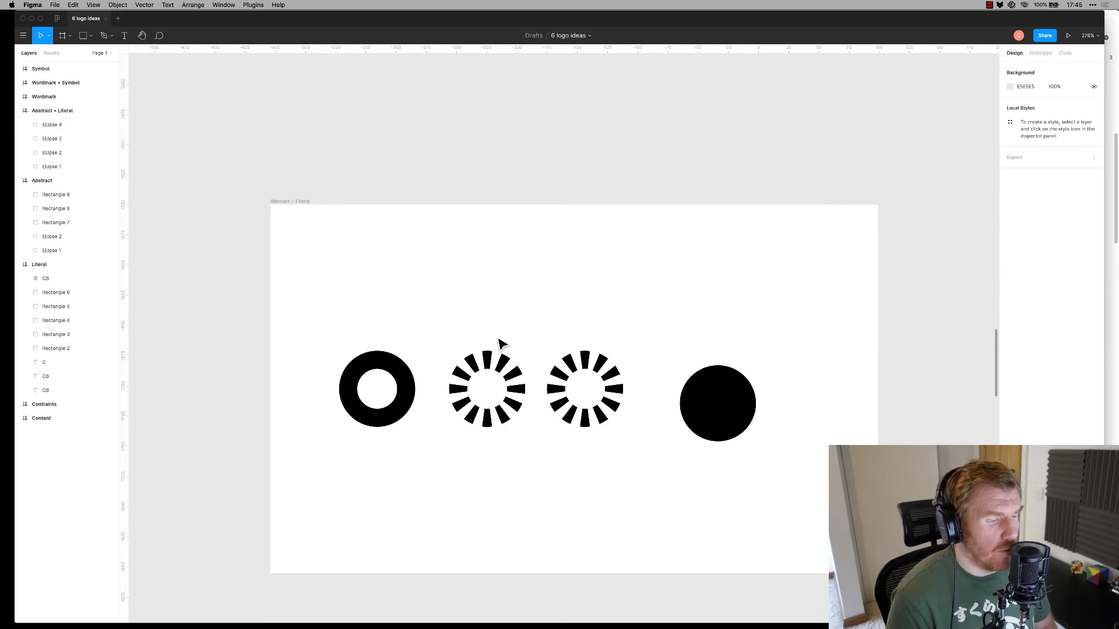
Draw a small rectangle bar between the two dashed rings
key("r")
mouse_move(528, 385)
left_mouse_down()
mouse_move(554, 396)
mouse_move(537, 389)
left_mouse_up()
left_click(666, 303)
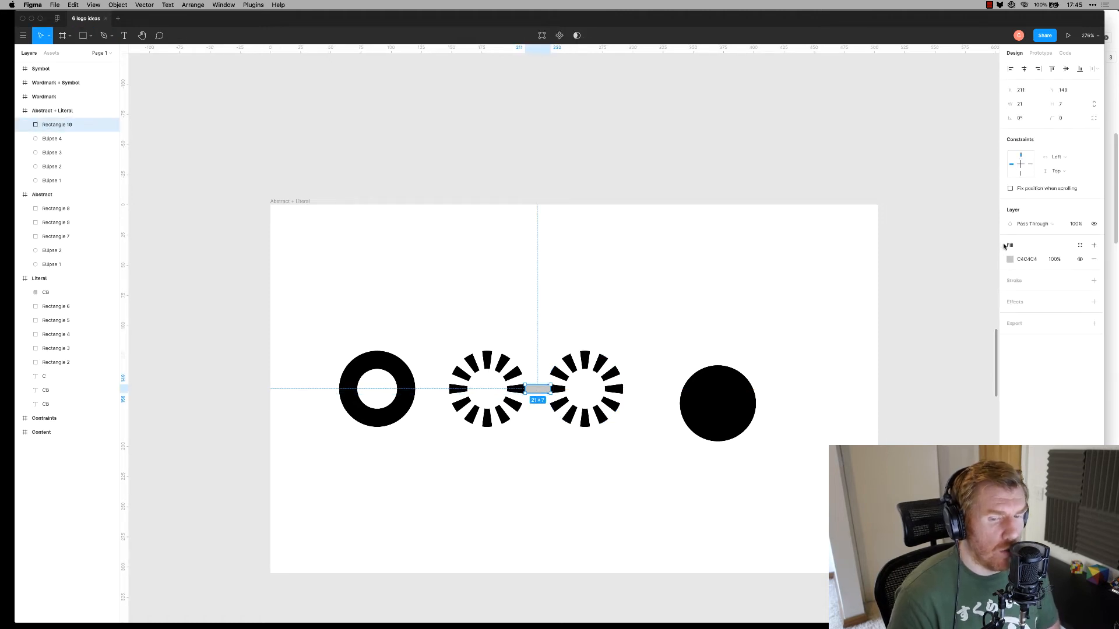
Change the bar's fill to black (000)
left_click(1010, 259)
type("000")
key("Return")
left_click(643, 256)
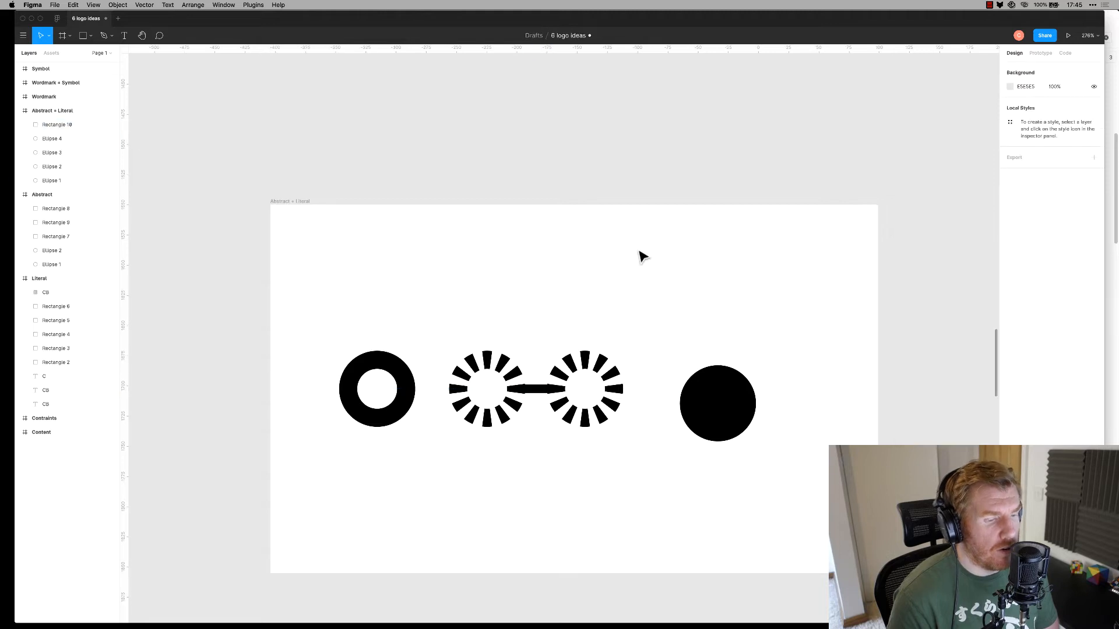
Adjust the right lens and scale the bar and both lenses down to 119×50
left_click_drag(596, 362, 604, 360)
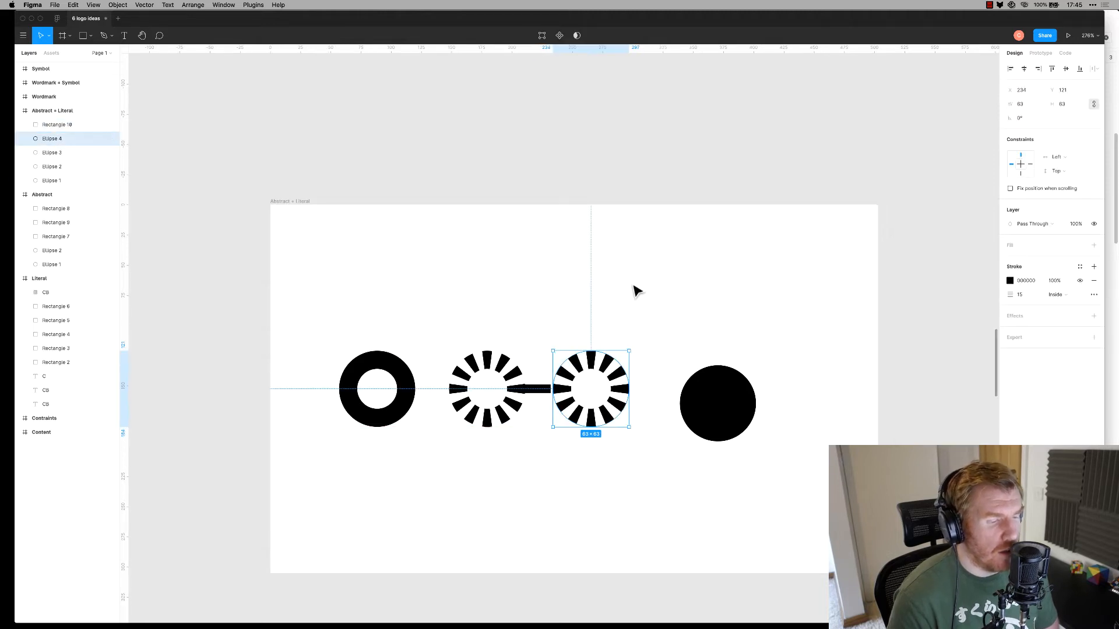
left_click(634, 289)
left_click(539, 389)
key("Tab")
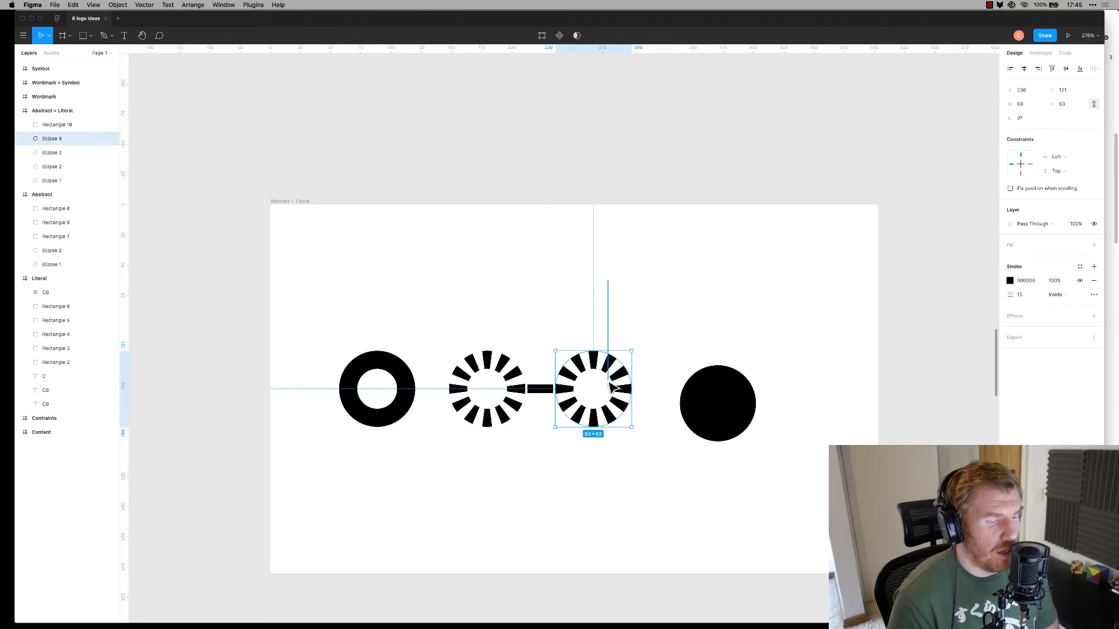
left_click_drag(629, 300, 487, 460)
left_click_drag(450, 428, 528, 391)
left_click(593, 263)
left_click_drag(519, 292, 541, 414)
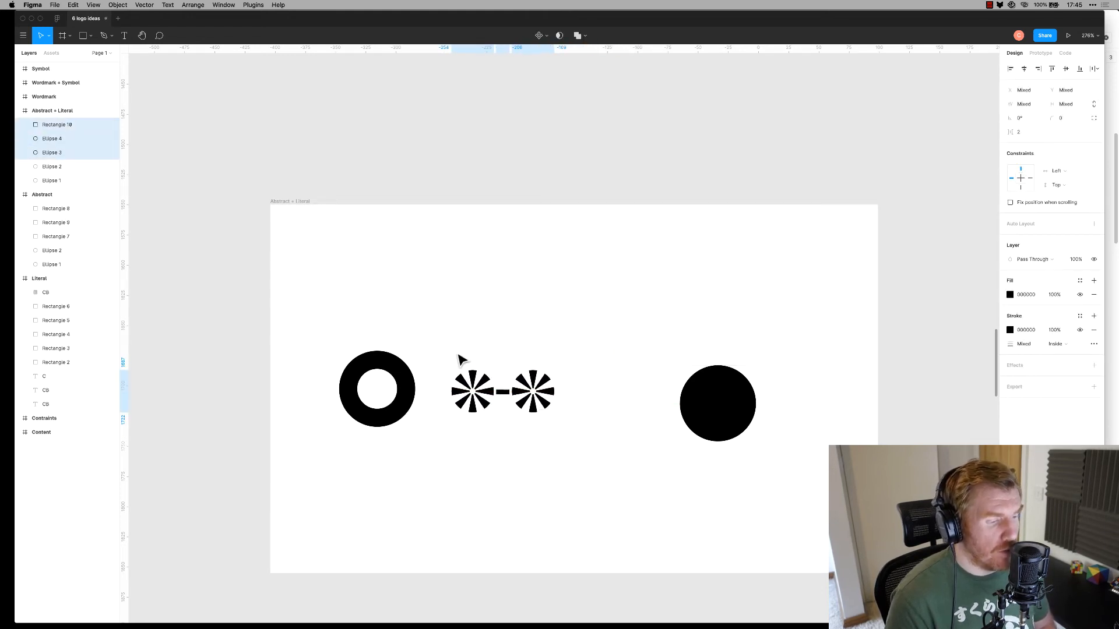
key("Escape")
Move the ring further left and place the grouped glasses next to it
left_click_drag(414, 389, 386, 389)
left_click_drag(432, 342, 507, 391)
key("super+z")
left_click_drag(584, 354, 420, 457)
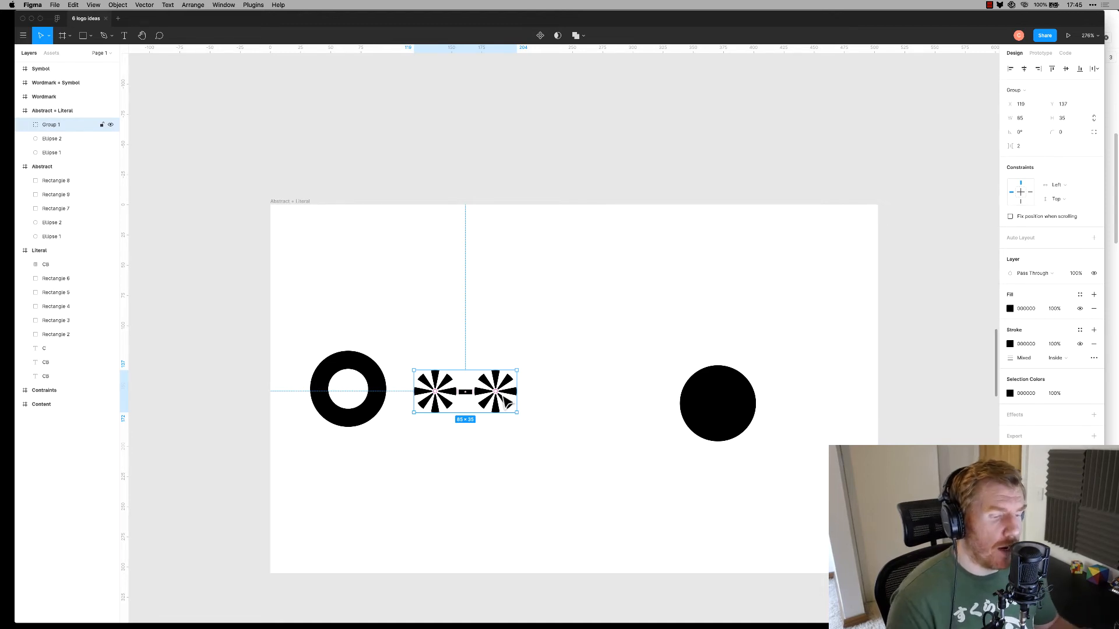
left_click(624, 294)
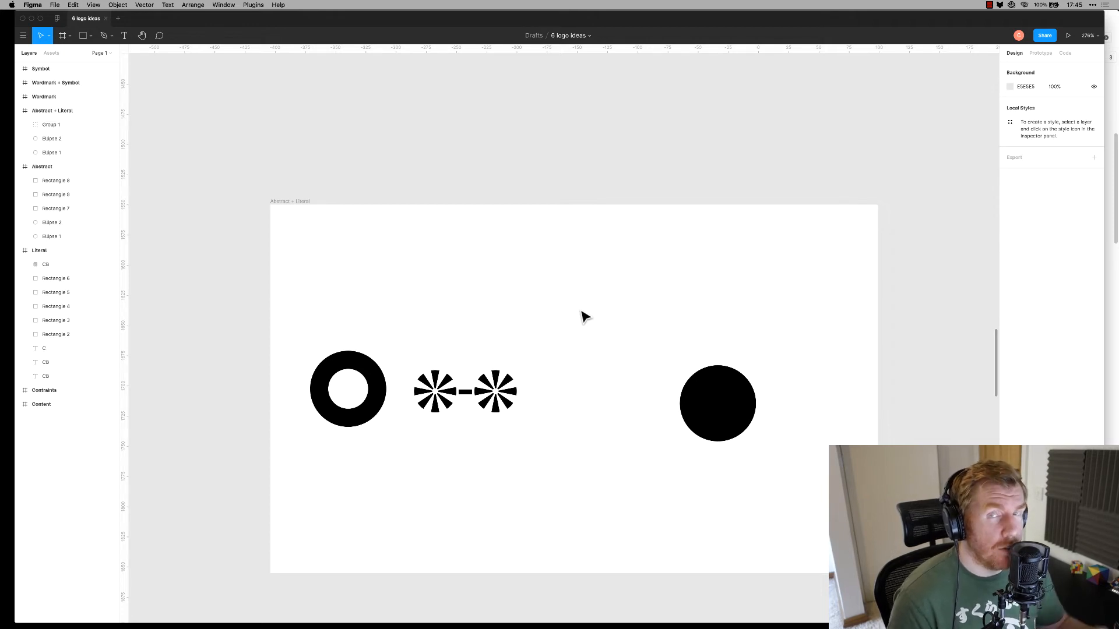
Move the black circle further left and select the Literal frame's overlapping squares
left_click_drag(726, 395, 678, 394)
scroll(678, 395, "up", 20)
scroll(676, 390, "down", 15)
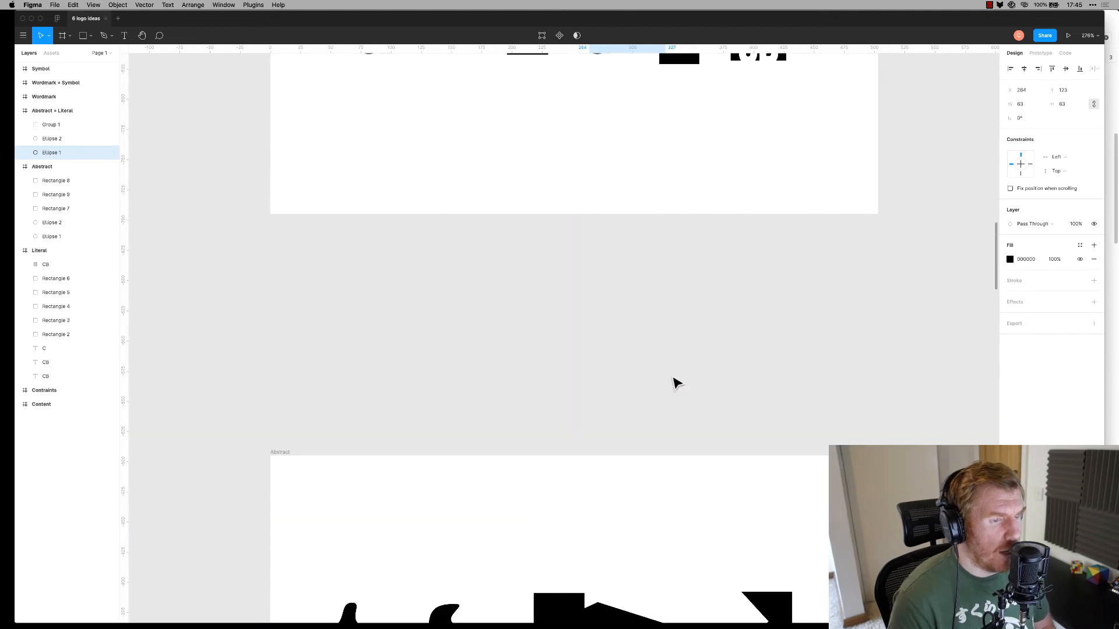
left_click_drag(661, 317, 701, 439)
Replace the black circle with a pasted copy of the two overlapping squares, moved up into the logo row
scroll(700, 425, "down", 20)
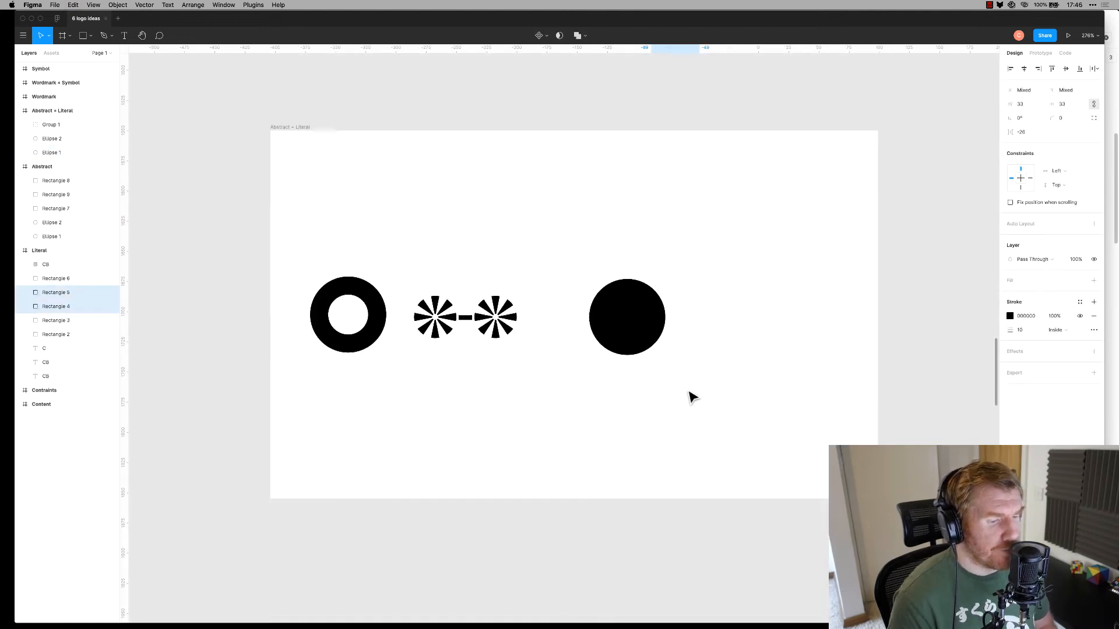
scroll(692, 397, "down", 5)
key("Escape")
left_click(639, 169)
key("Delete")
key("super+v")
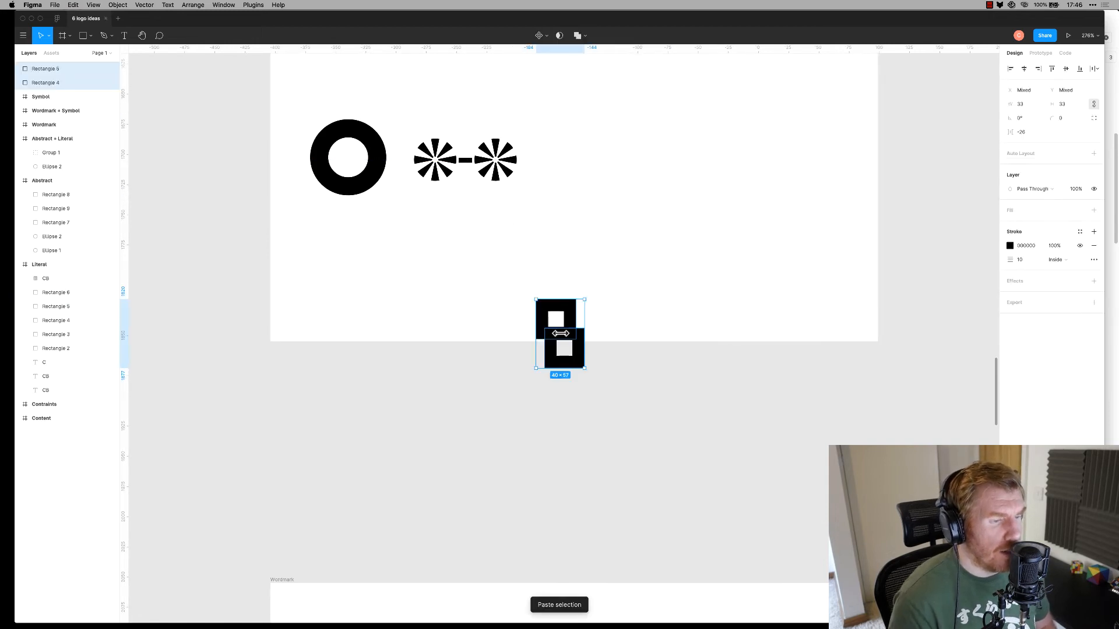
left_click_drag(559, 334, 621, 190)
key("super+z")
left_click_drag(574, 321, 632, 143)
Copy the top square above and convert its outline stroke into a filled shape
scroll(716, 215, "up", 4)
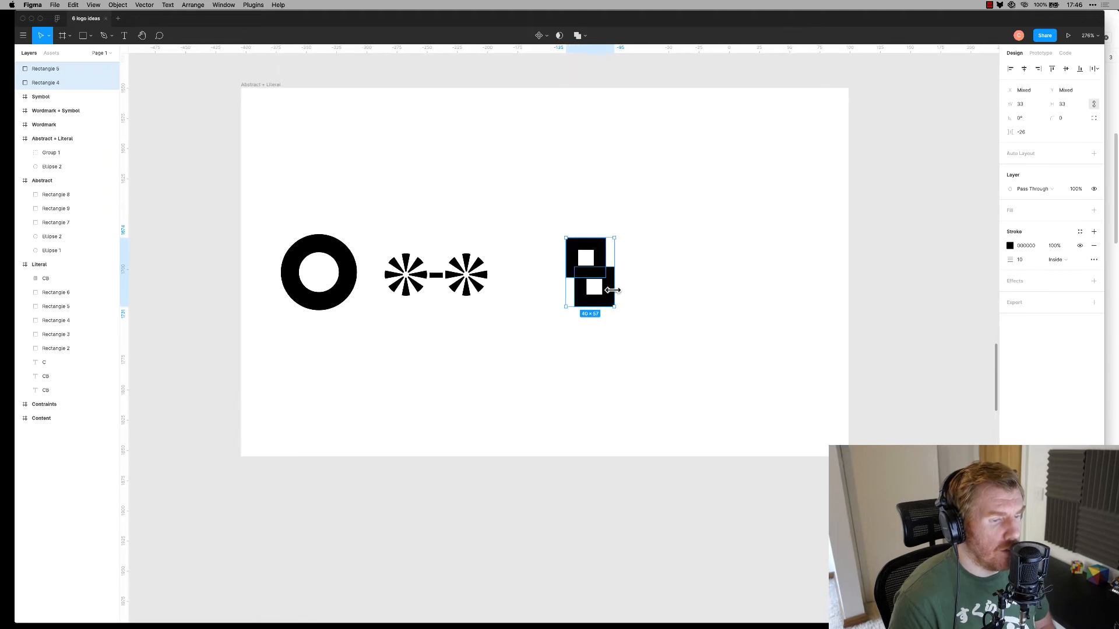
left_click(612, 252)
left_click_drag(607, 262, 603, 172)
left_click(602, 170)
left_click(596, 173)
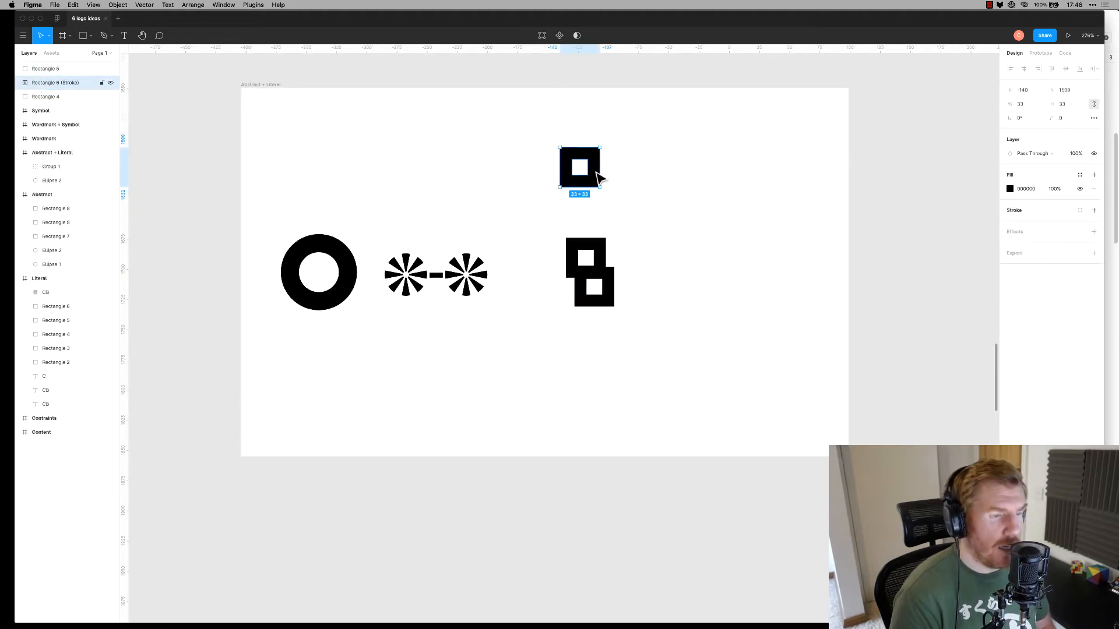
key("super+alt+o")
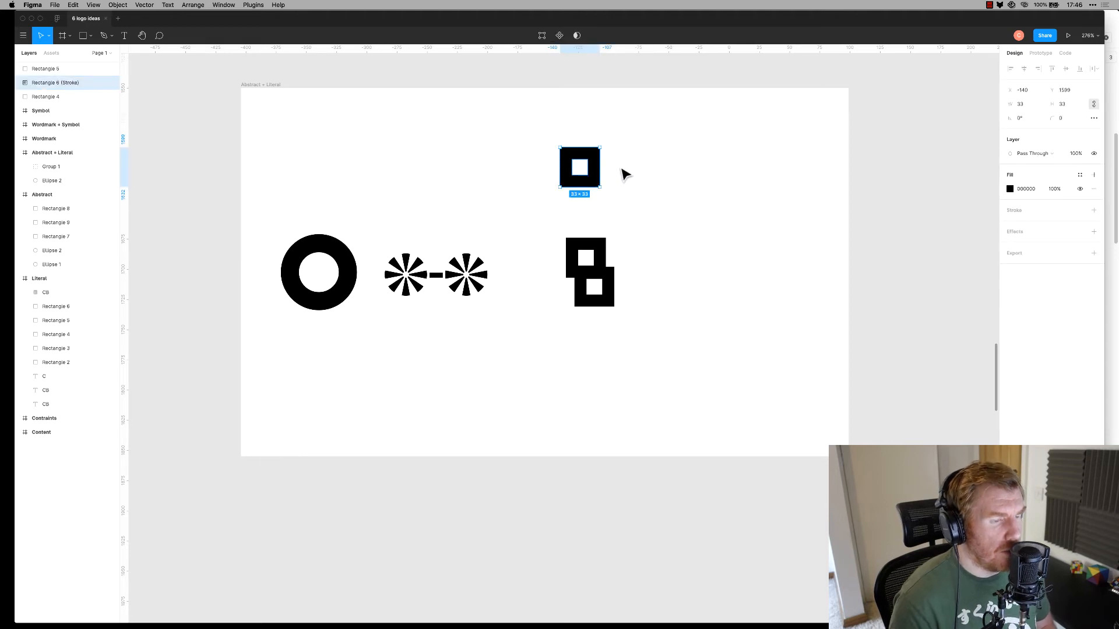
Draw a slightly shorter rectangle over the outlined square's right side
key("r")
left_click_drag(607, 179, 583, 162)
key("super+z")
left_click(613, 179)
key("r")
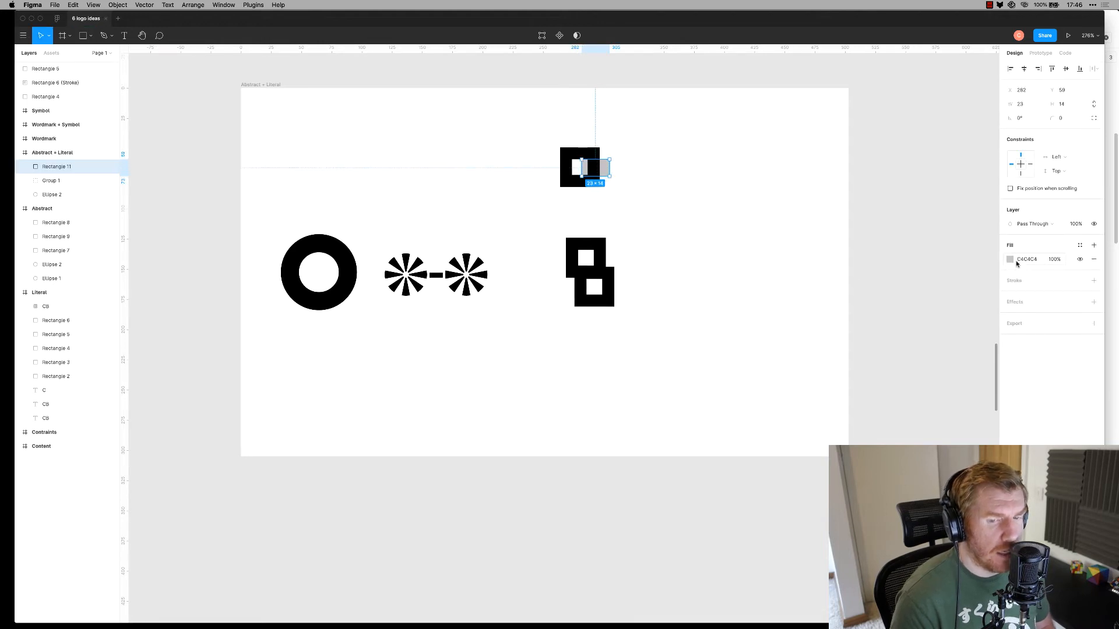
left_click(1011, 260)
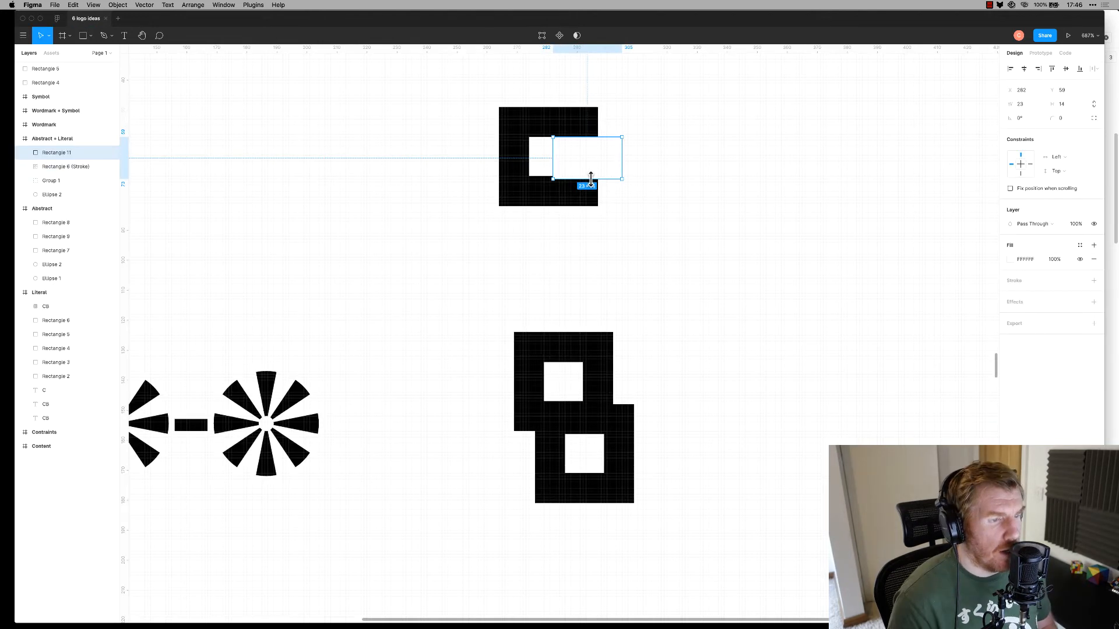
left_click_drag(592, 179, 592, 175)
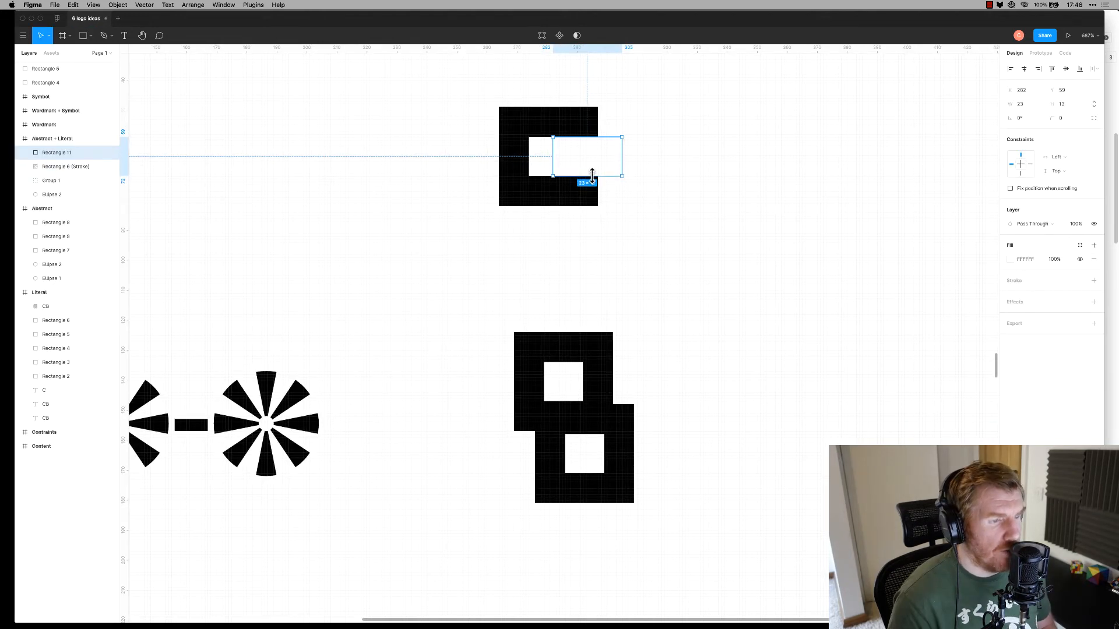
left_click(679, 145)
Subtract the rectangle from the square to leave a blocky C shape
mouse_move(676, 106)
left_mouse_down()
mouse_move(572, 215)
mouse_move(559, 252)
left_mouse_up()
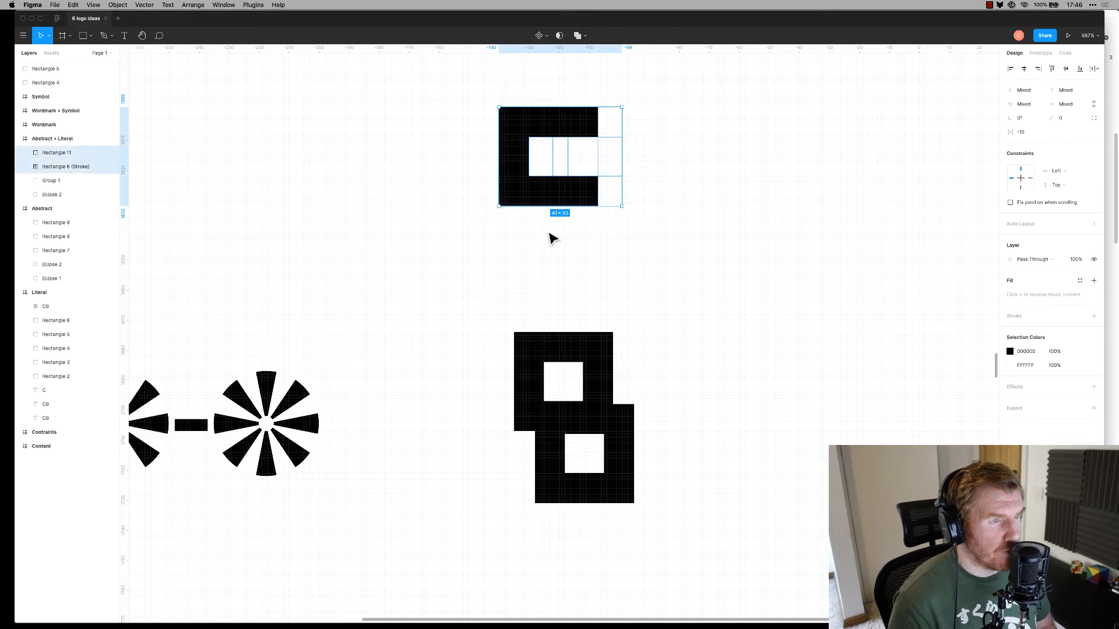
left_click(559, 37)
key("super+z")
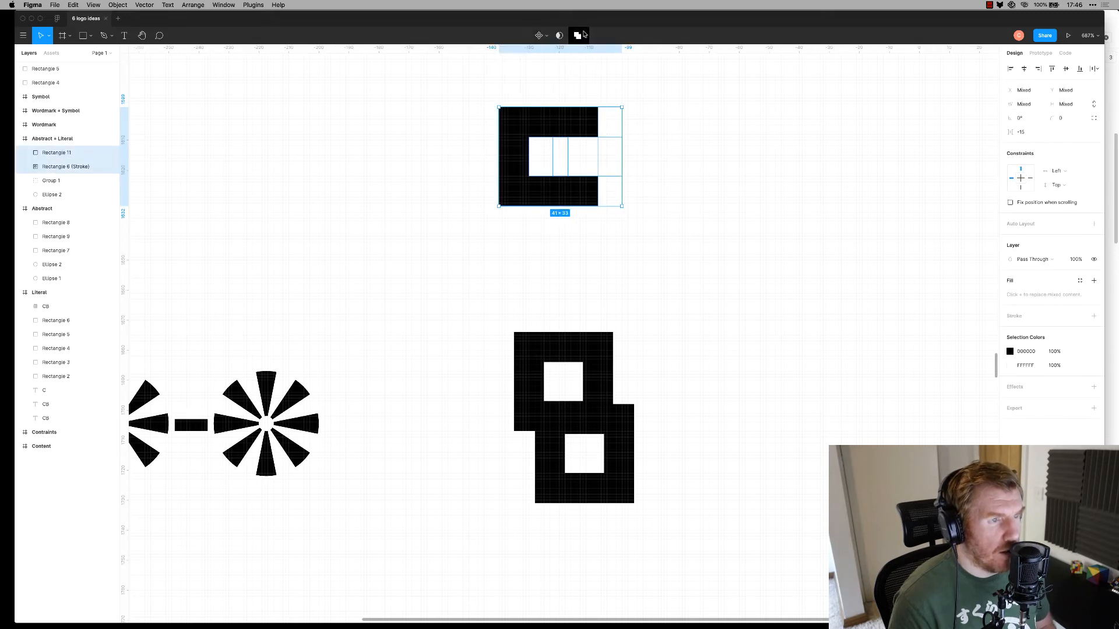
left_click(587, 37)
left_click(578, 65)
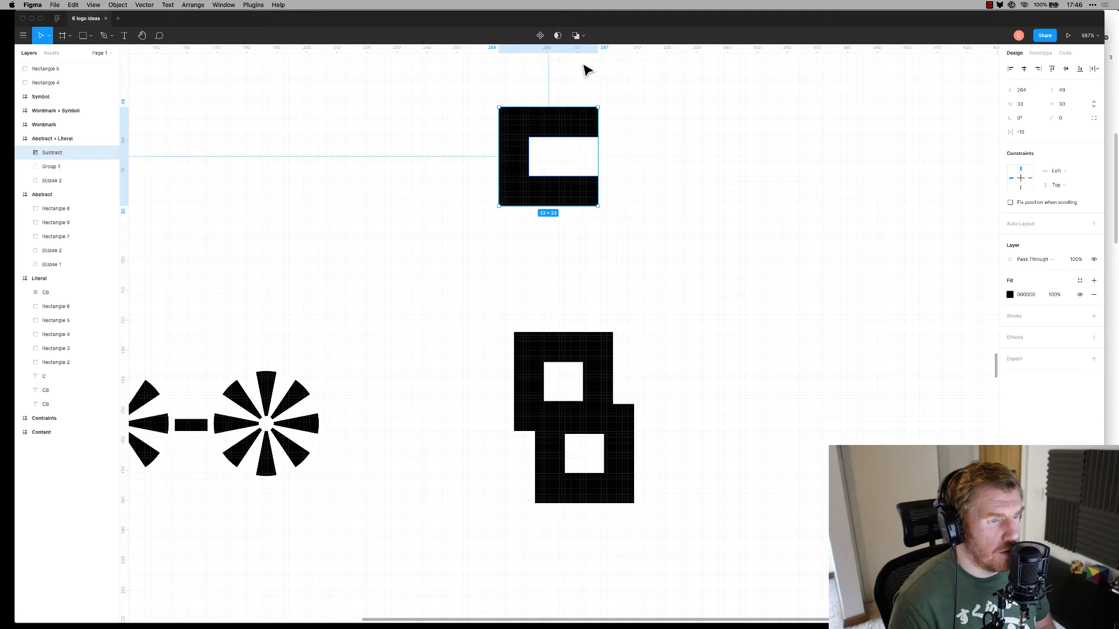
left_click(662, 158)
Try placing a copy of the upper square over the C, then undo it
scroll(662, 157, "down", 10)
scroll(679, 169, "up", 10)
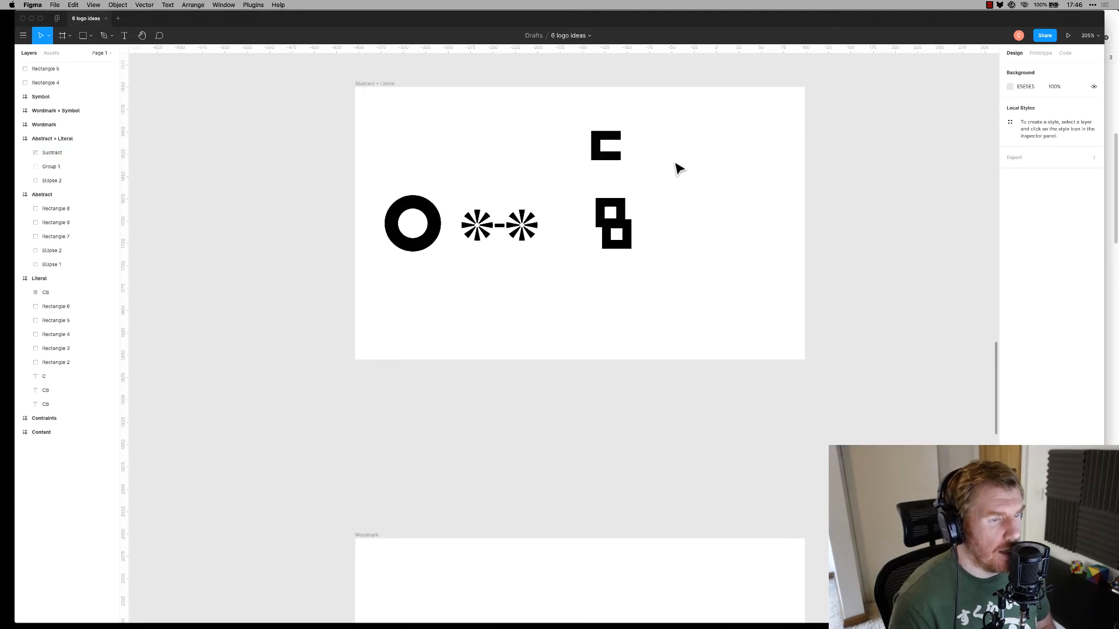
left_click(536, 282)
left_click_drag(574, 257, 518, 333)
left_click(569, 360)
left_click(551, 362)
left_click_drag(548, 367, 552, 162)
key("Down")
key("Down")
key("Up")
key("Down")
key("super+z")
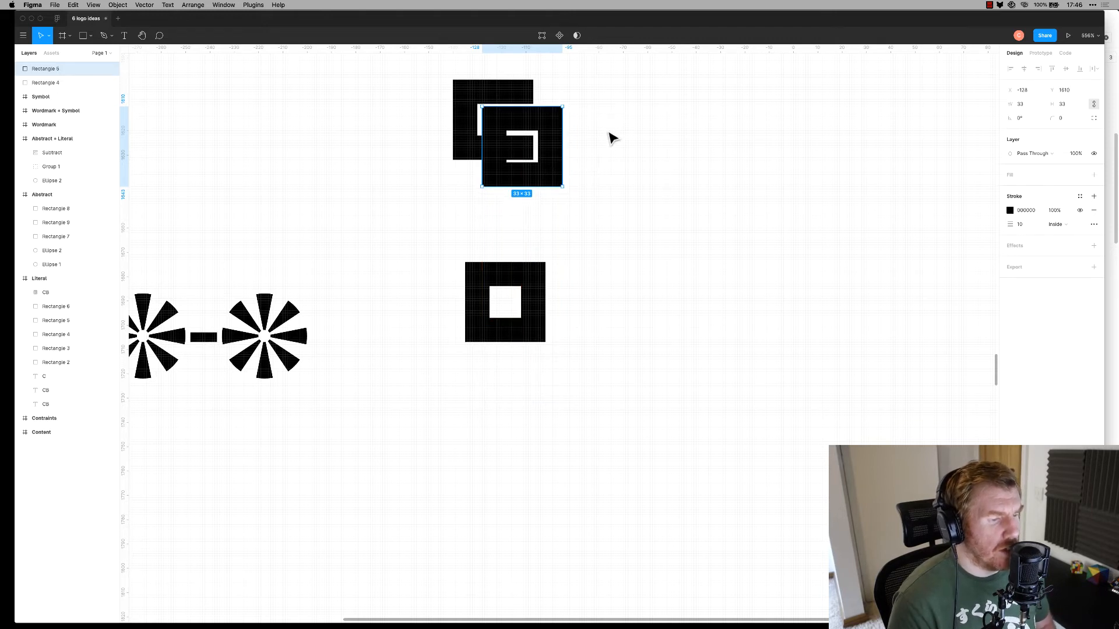
key("super+z")
Place a fresh copy of the square beside the C and zoom out to see the frame
left_click_drag(545, 360, 545, 151)
scroll(633, 186, "up", 3)
left_click(632, 187)
key("super+minus")
key("super+minus")
key("super+minus")
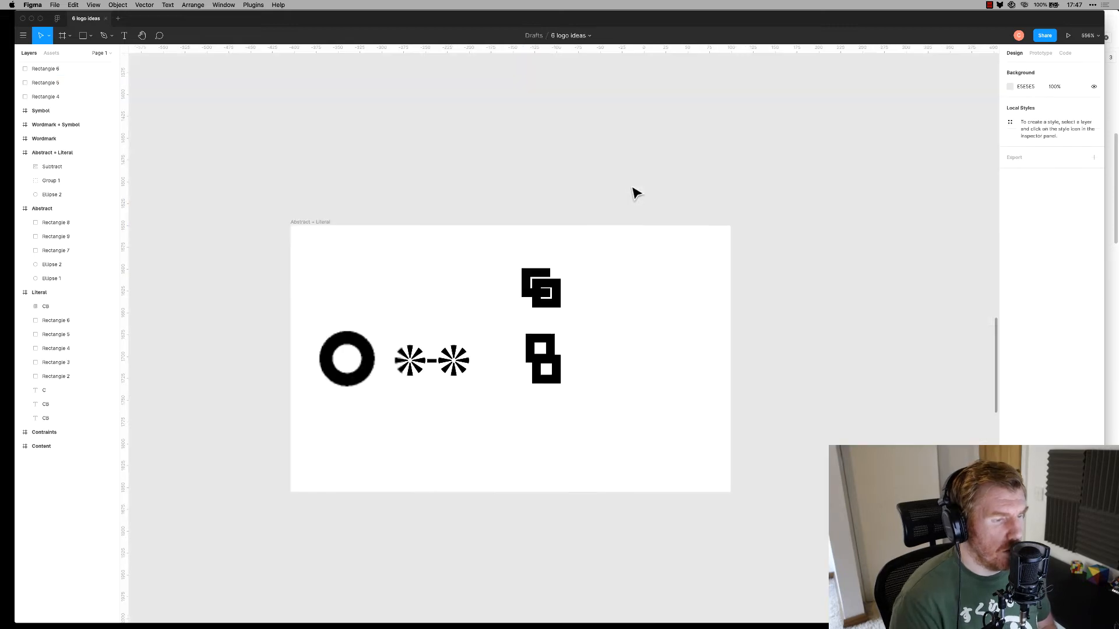
scroll(469, 302, "up", 10)
scroll(574, 265, "right", 3)
Move the C shape to the left
left_click(630, 239)
left_click_drag(622, 260, 567, 268)
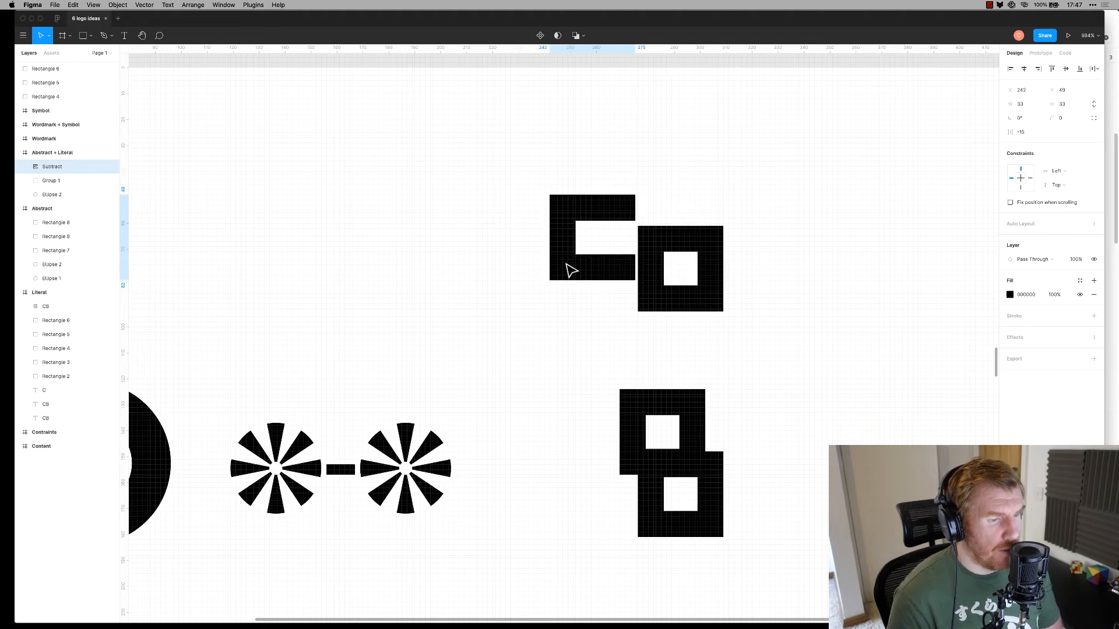
left_click(793, 214)
scroll(793, 214, "down", 5)
scroll(696, 217, "right", 4)
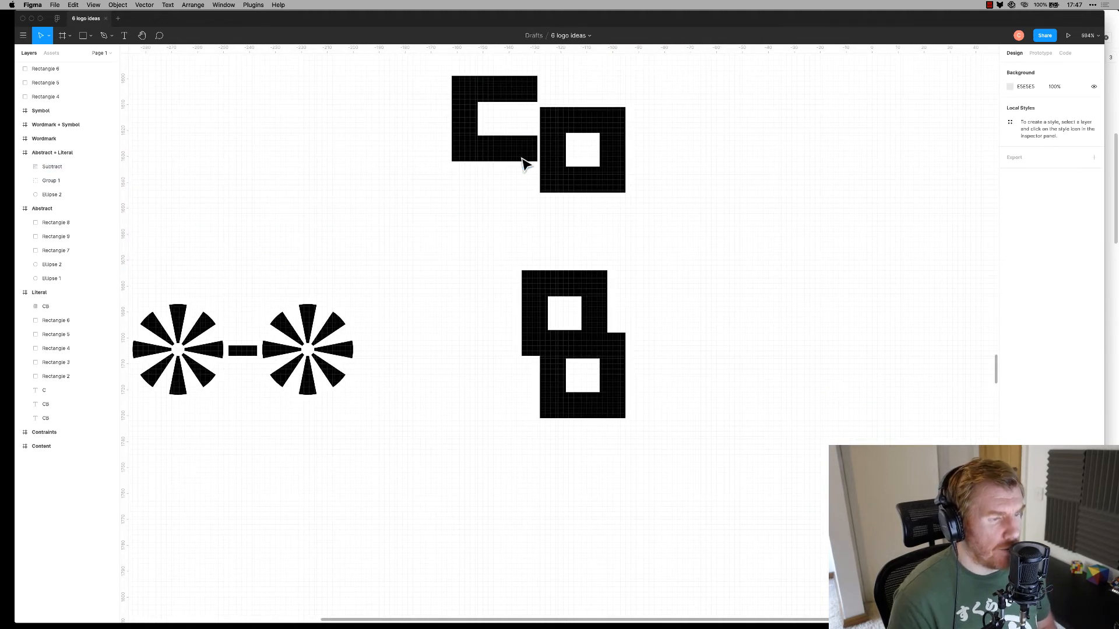
Delete the extra square copy and move the C down against the stacked squares
left_click(570, 186)
key("Delete")
left_click_drag(519, 153, 499, 317)
left_click(679, 197)
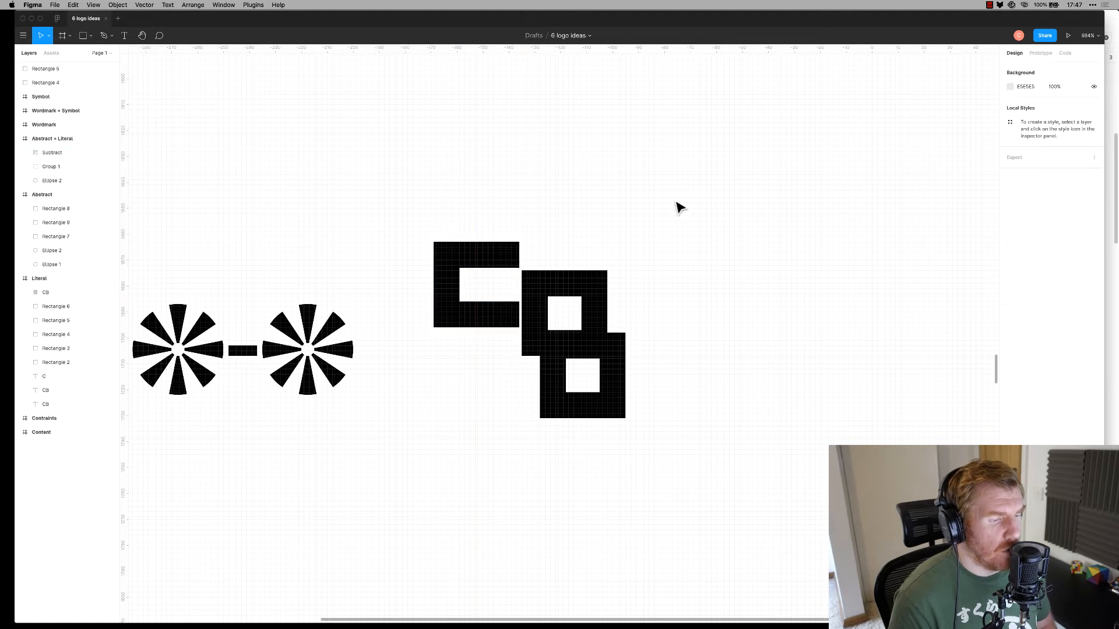
scroll(676, 286, "down", 2)
scroll(676, 285, "down", 3)
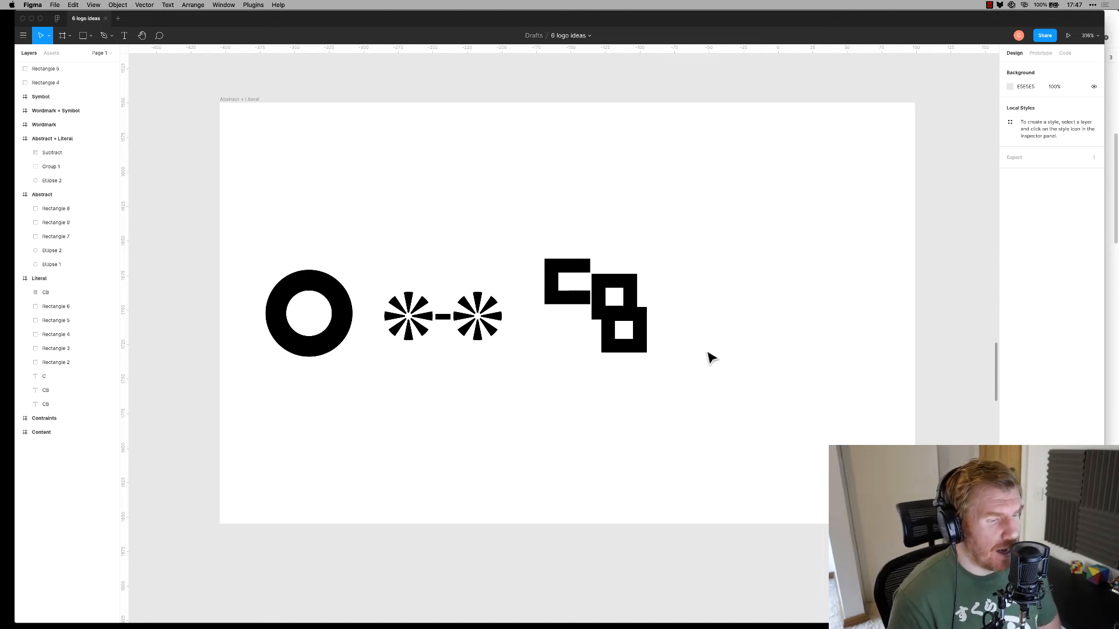
Move the C shape up on top of the squares and check the three-shape mark
left_click_drag(559, 270, 615, 234)
left_click(694, 226)
mouse_move(696, 175)
left_mouse_down()
mouse_move(679, 306)
mouse_move(622, 379)
mouse_move(668, 269)
mouse_move(598, 347)
left_mouse_up()
left_click(691, 286)
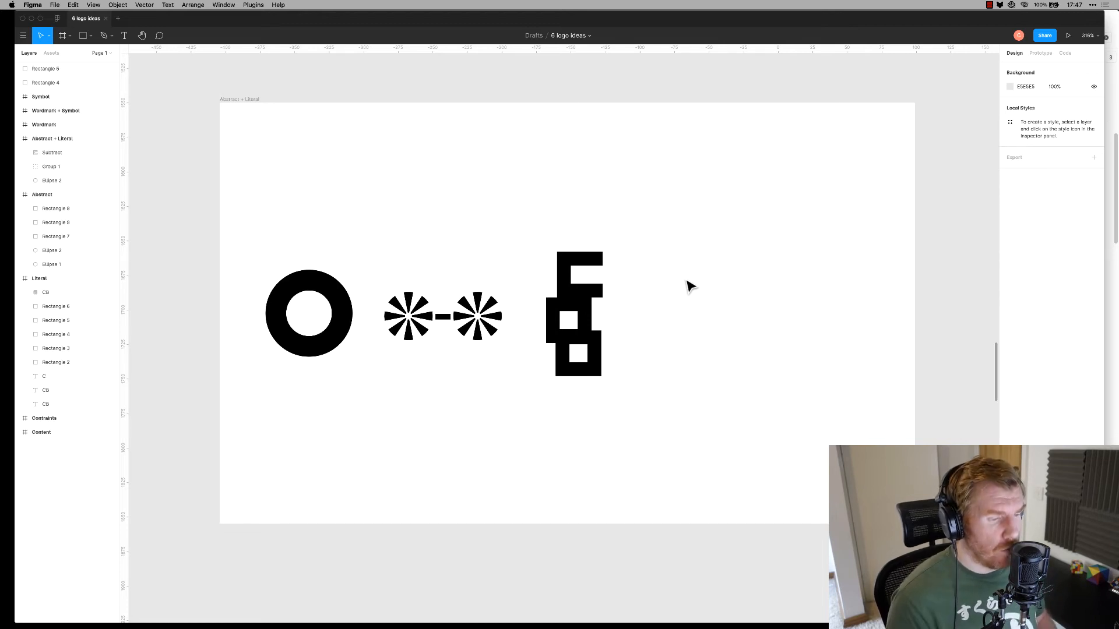
Place a copy of the C to the right and shift the three C shapes left and down
left_click_drag(591, 263, 782, 271)
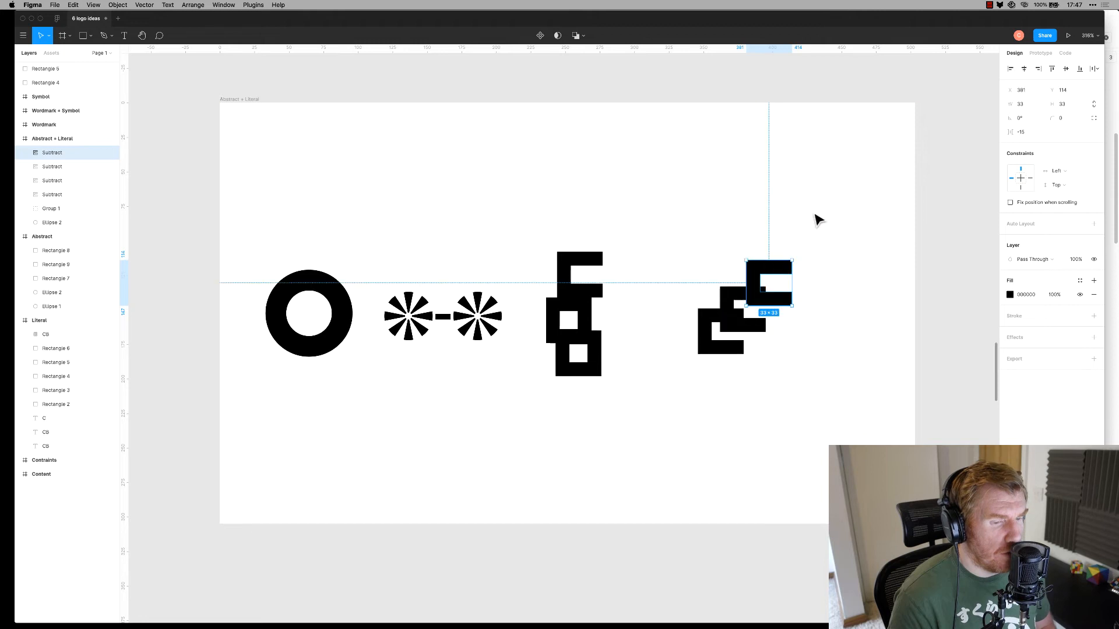
left_click(821, 227)
left_click_drag(692, 208, 845, 434)
left_click_drag(773, 308, 711, 312)
left_click(800, 357)
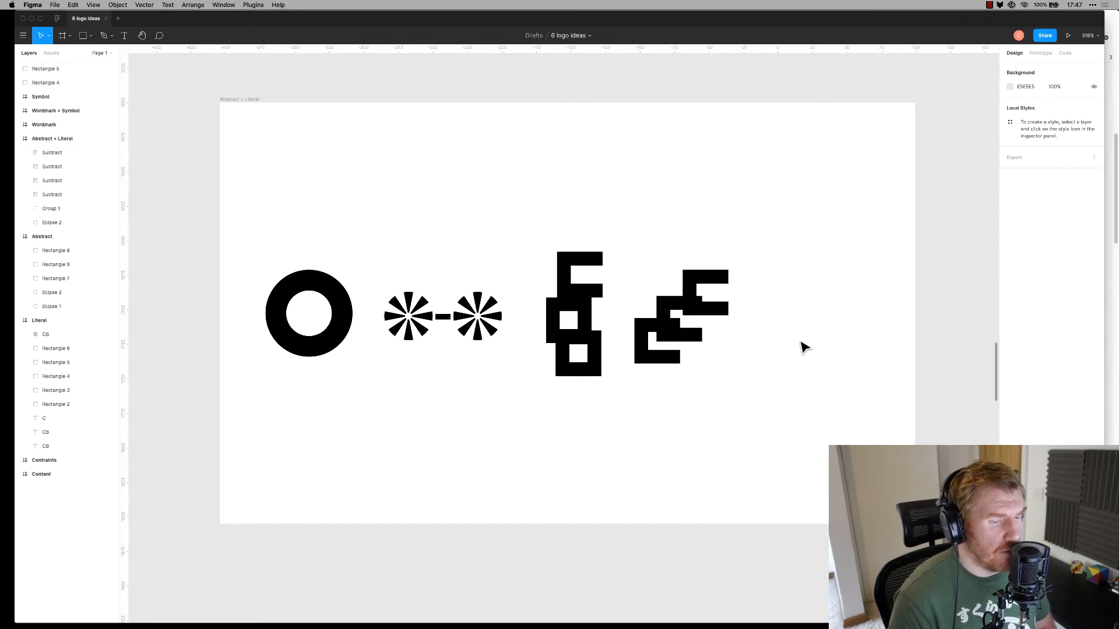
Add another C copy to the right, nudge it left, then delete the extra rightmost C
left_click(729, 308)
left_click_drag(721, 315, 866, 356)
left_click(907, 261)
left_click(839, 341)
left_click(886, 257)
left_click(876, 323)
key("Left")
key("Left")
key("Left")
left_click(874, 264)
left_click(871, 321)
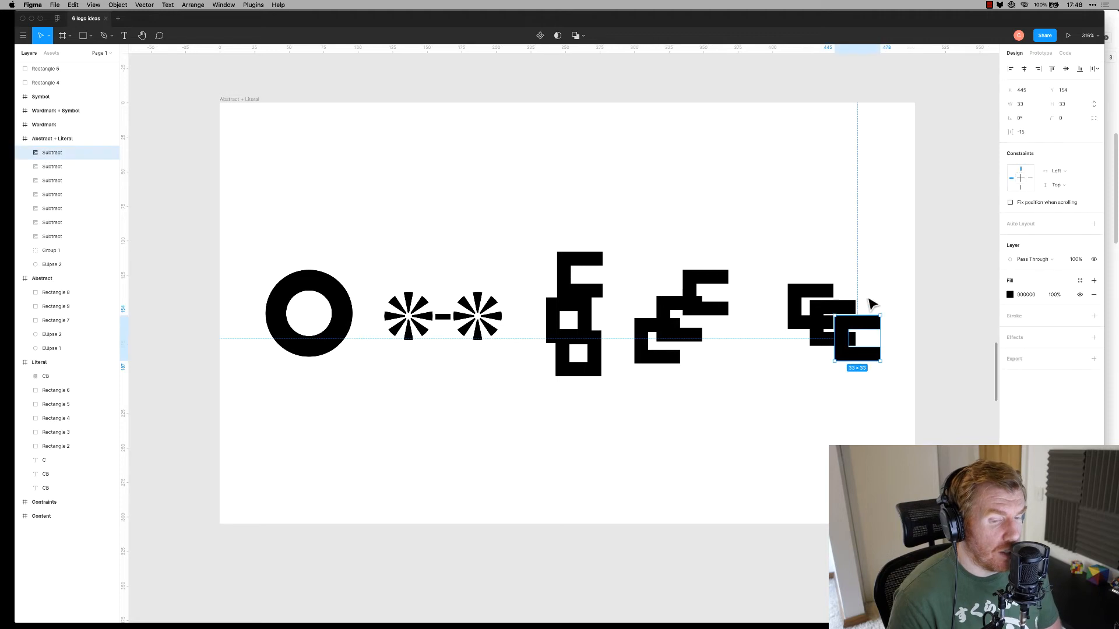
key("Delete")
Rotate the second C to face the other way and nudge it to interlock with the first
left_click(848, 338)
left_click_drag(855, 350, 735, 194)
left_click(857, 238)
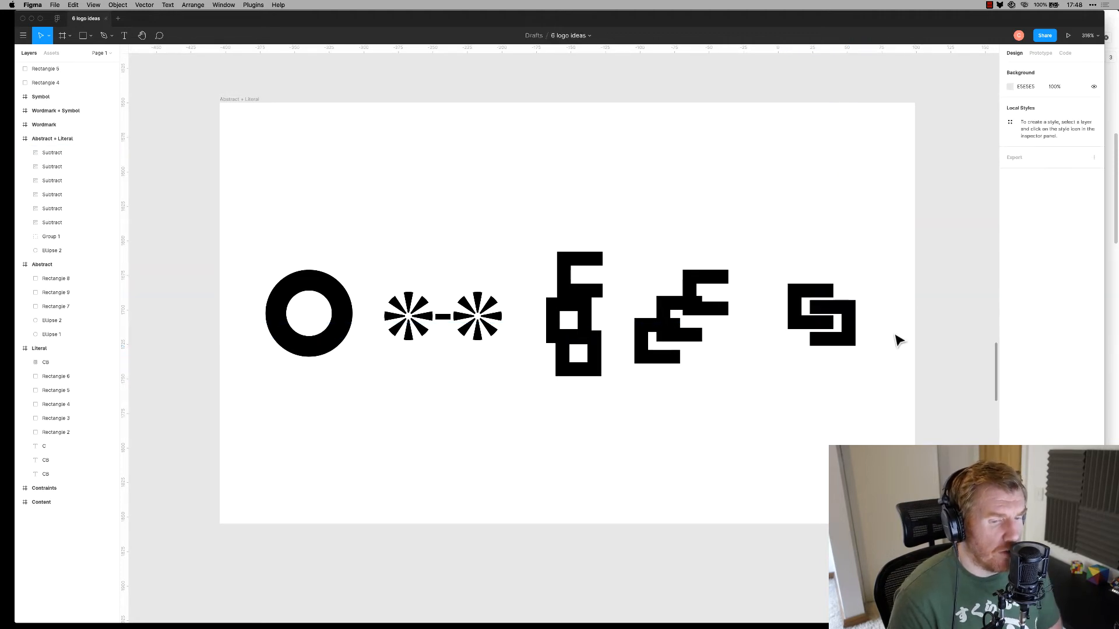
left_click(852, 326)
key("Left")
key("Left")
key("Left")
key("Left")
key("Left")
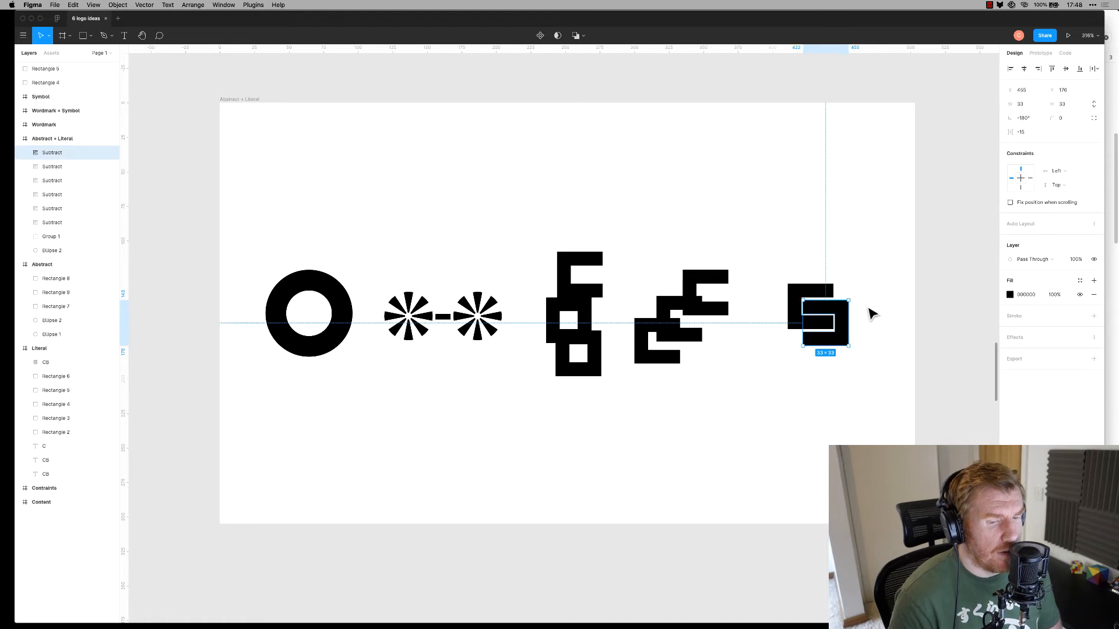
left_click(867, 305)
left_click(842, 321)
key("Right")
left_click(872, 300)
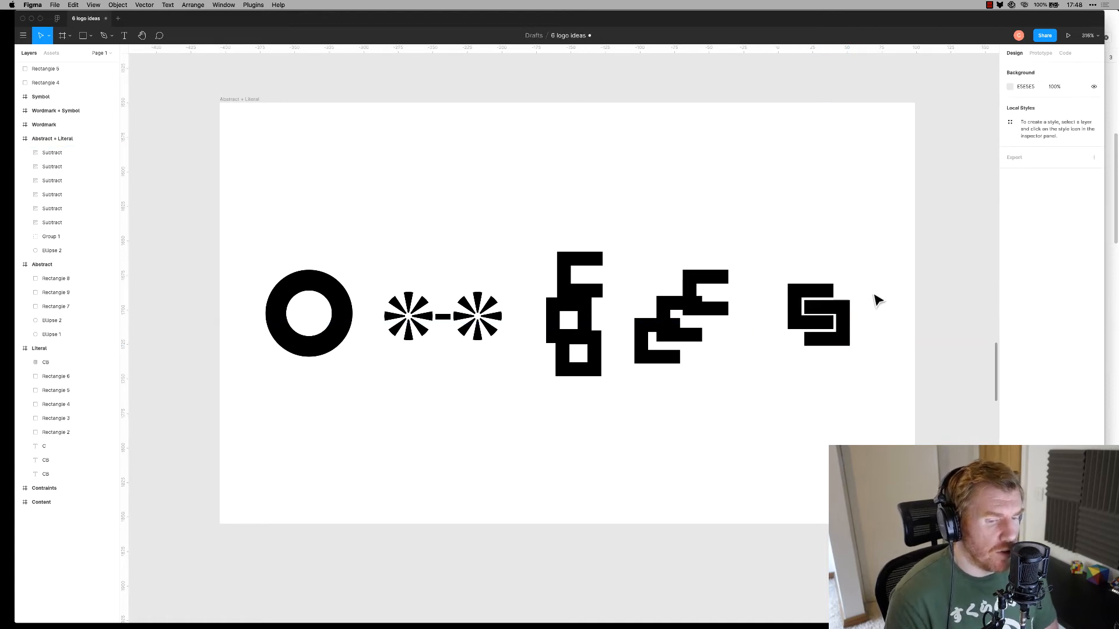
Marquee-select both interlocking C shapes and drag them about 38 px left
left_click_drag(886, 238, 854, 406)
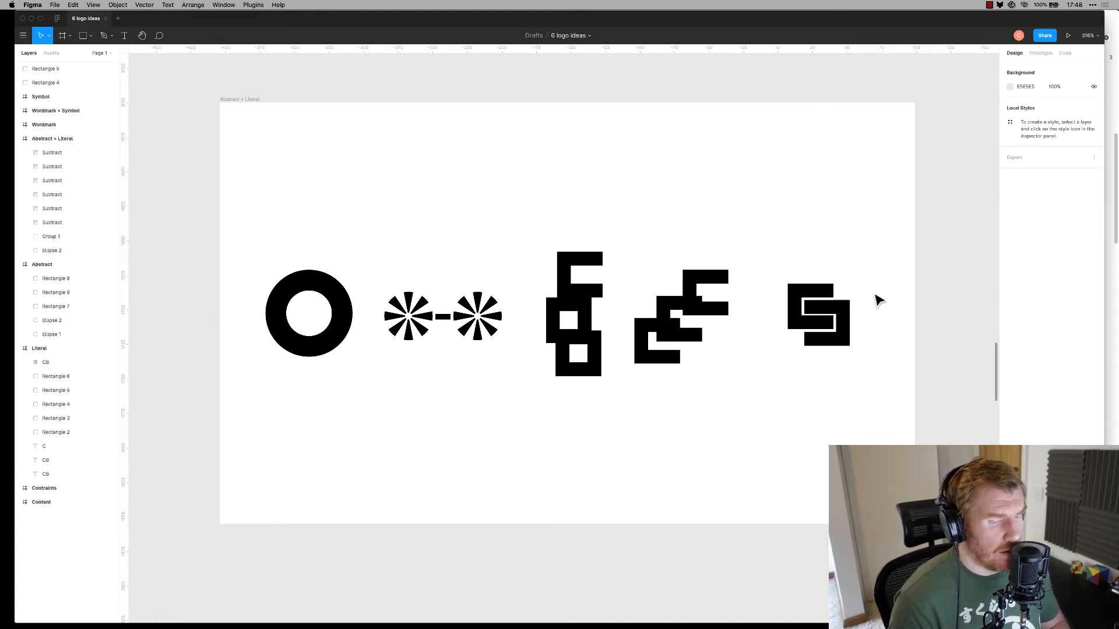
left_click_drag(868, 245, 827, 330)
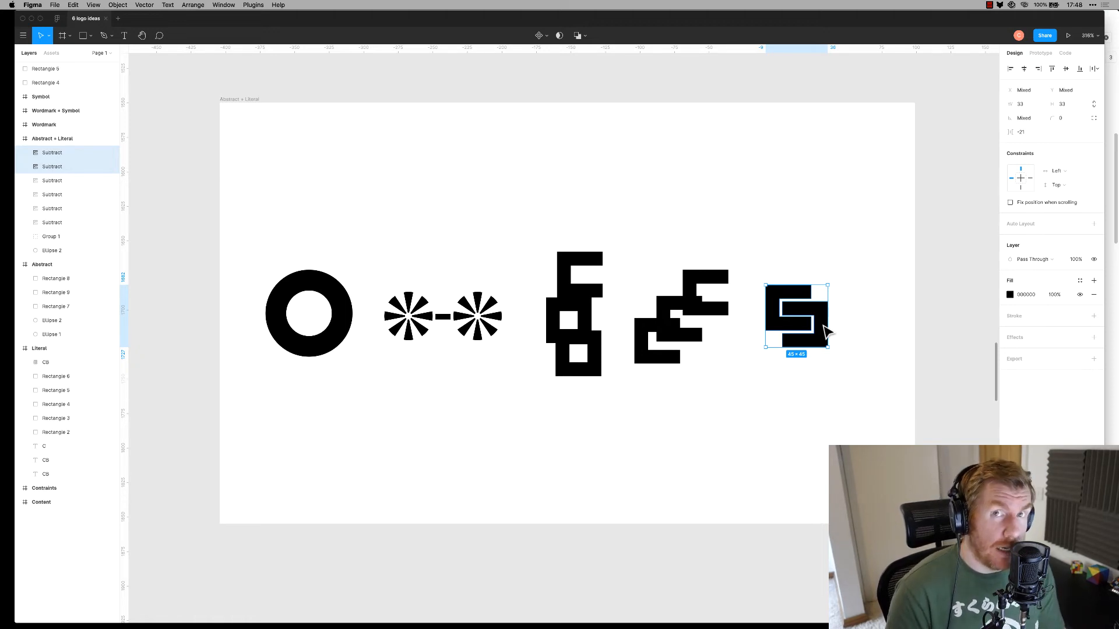
left_click(492, 195)
Scroll down to the Wordmark frame showing the BURGESS text
scroll(495, 215, "down", 15)
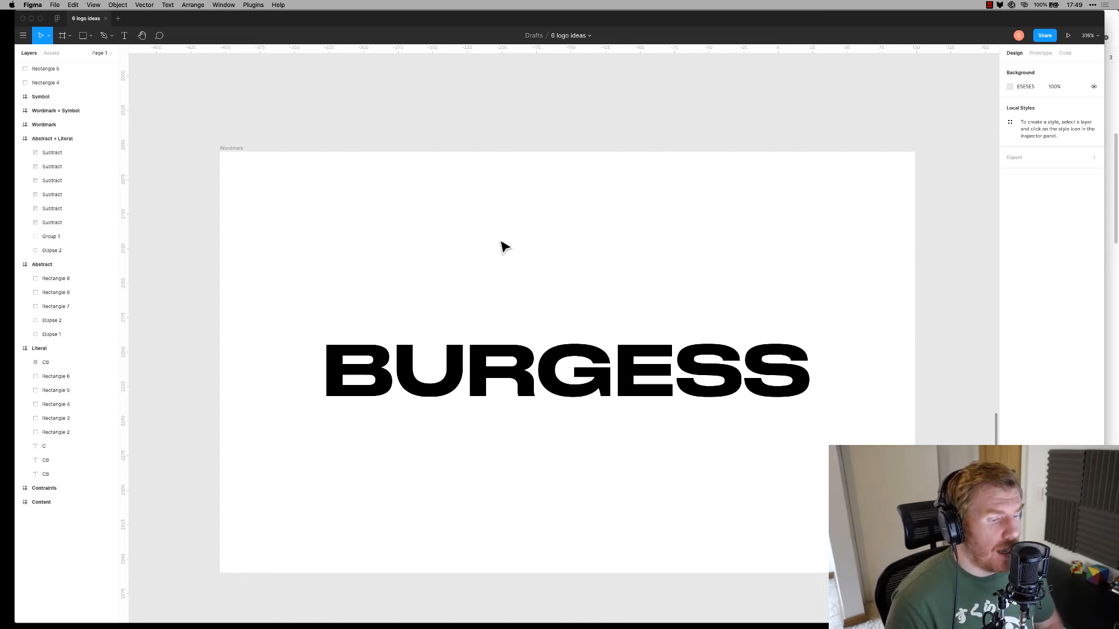
Duplicate the BURGESS text below itself and break the copy into BURG / ESS lines
left_click(562, 356)
left_click_drag(572, 372, 619, 373)
double_click(618, 373)
key("Return")
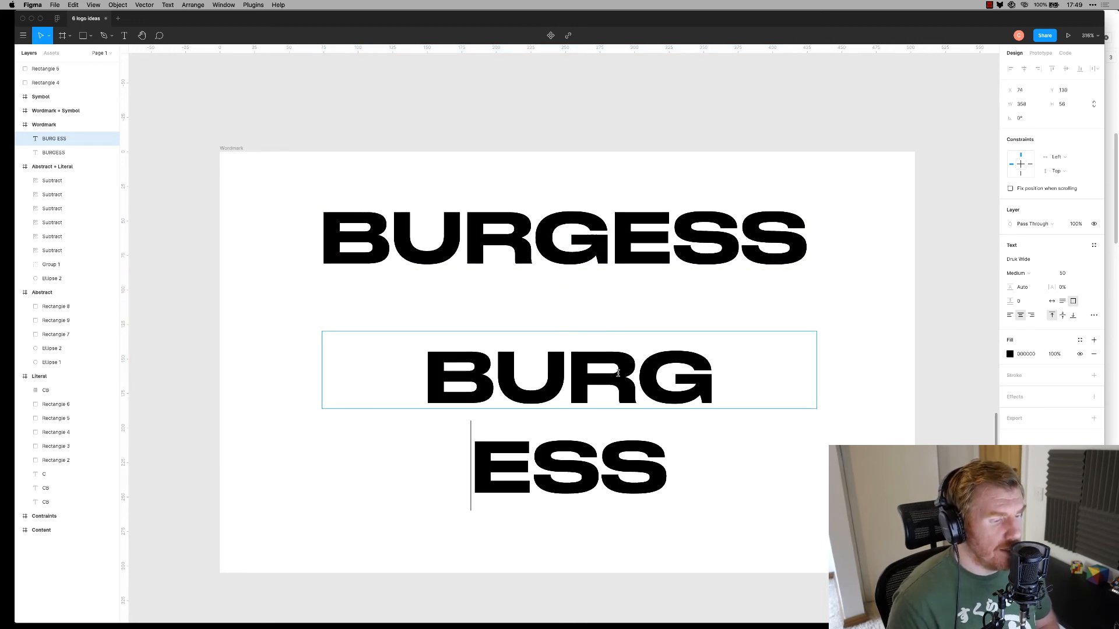
key("super+a")
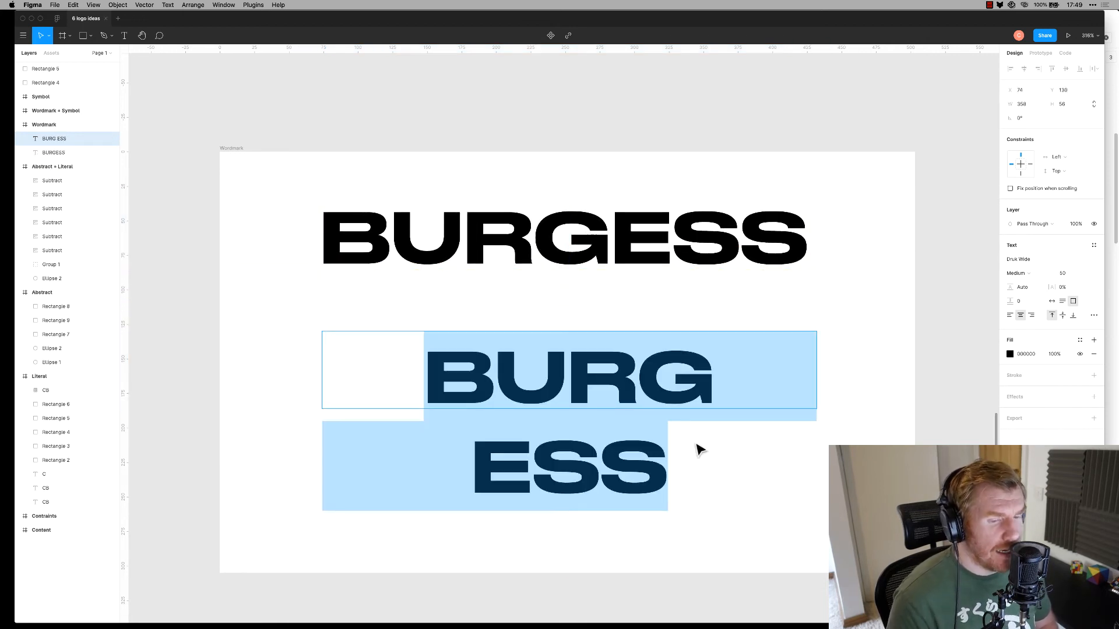
Left-align the copy, set line height 85.5% and letter spacing -5%, and narrow its box
left_click(1010, 316)
left_click(1011, 298)
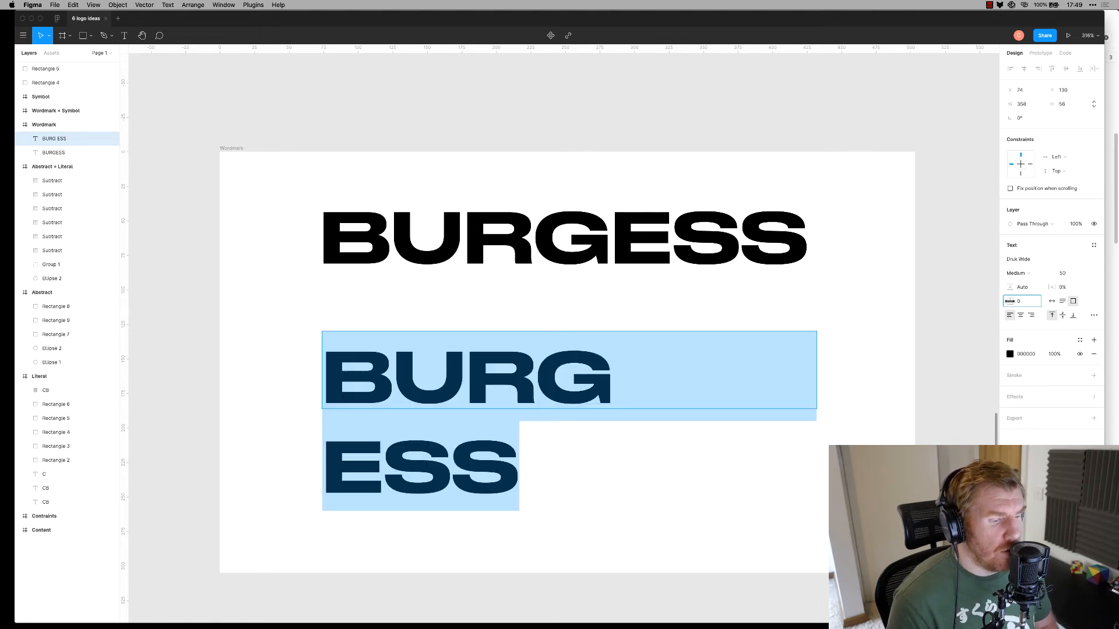
left_click_drag(1011, 290, 972, 290)
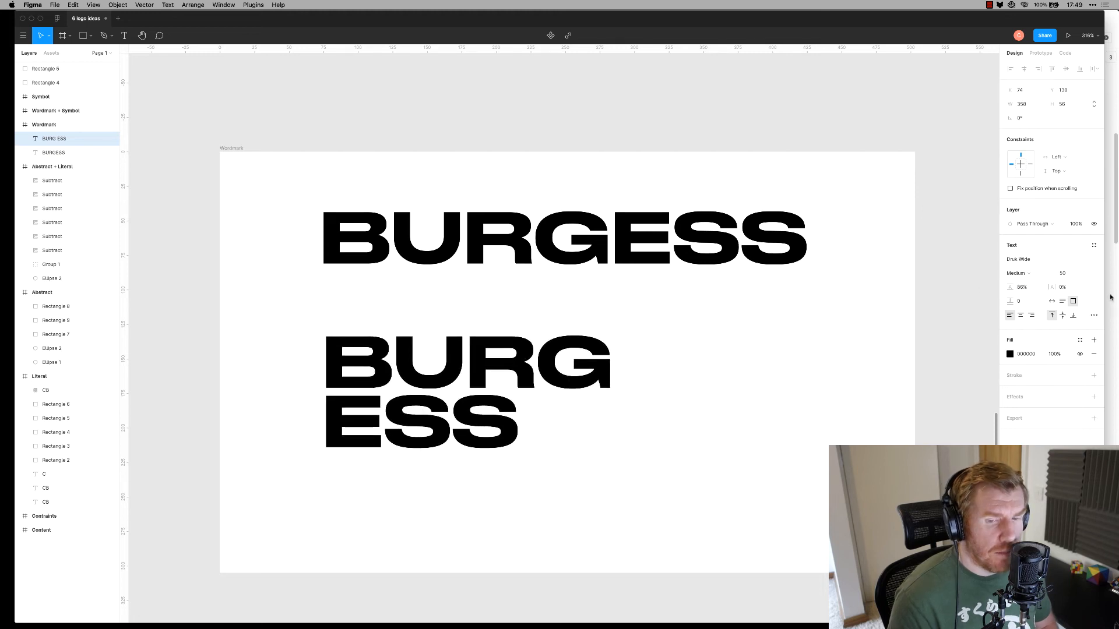
left_click_drag(1053, 288, 1053, 289)
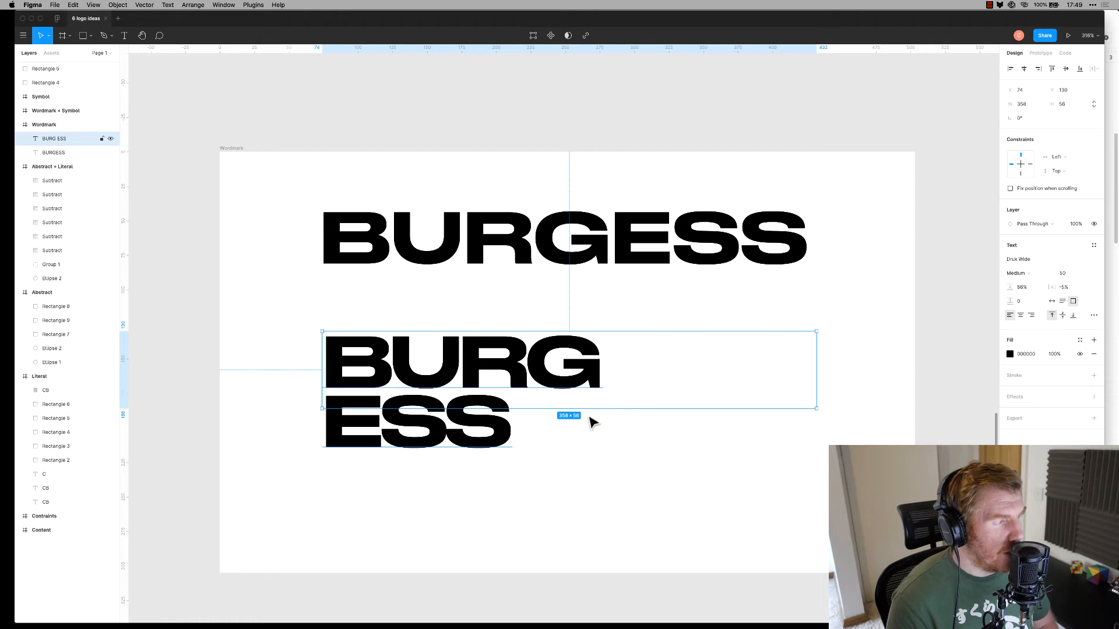
key("Escape")
left_click(533, 372)
left_click_drag(817, 409, 654, 454)
key("Escape")
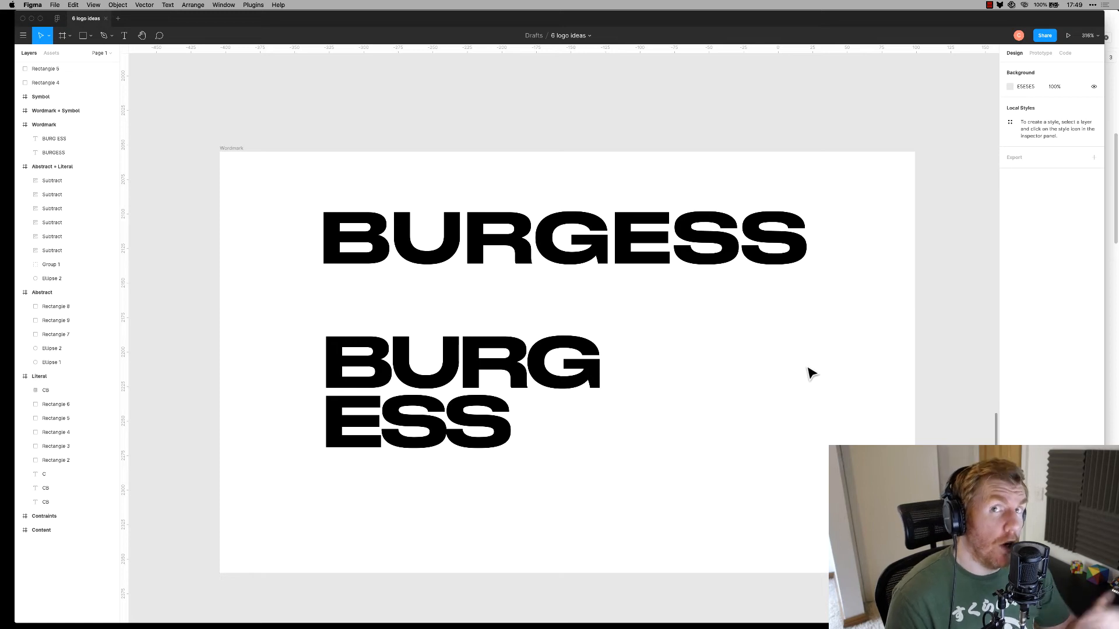
Ungroup the starburst pair and delete the black bar between them
scroll(748, 351, "up", 10)
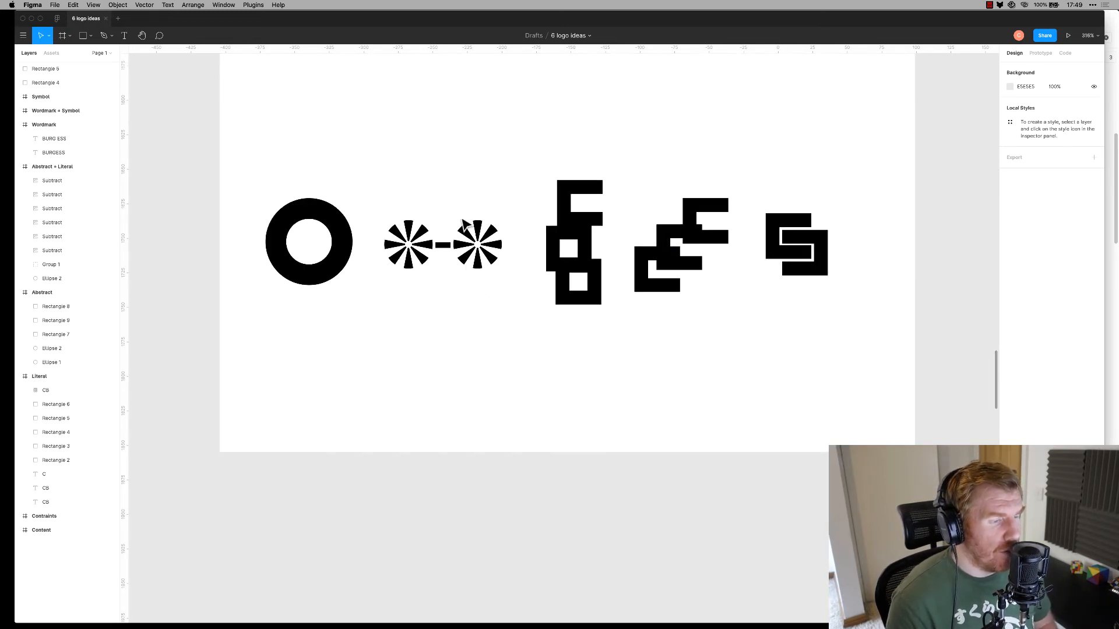
left_click(444, 252)
key("super+shift+g")
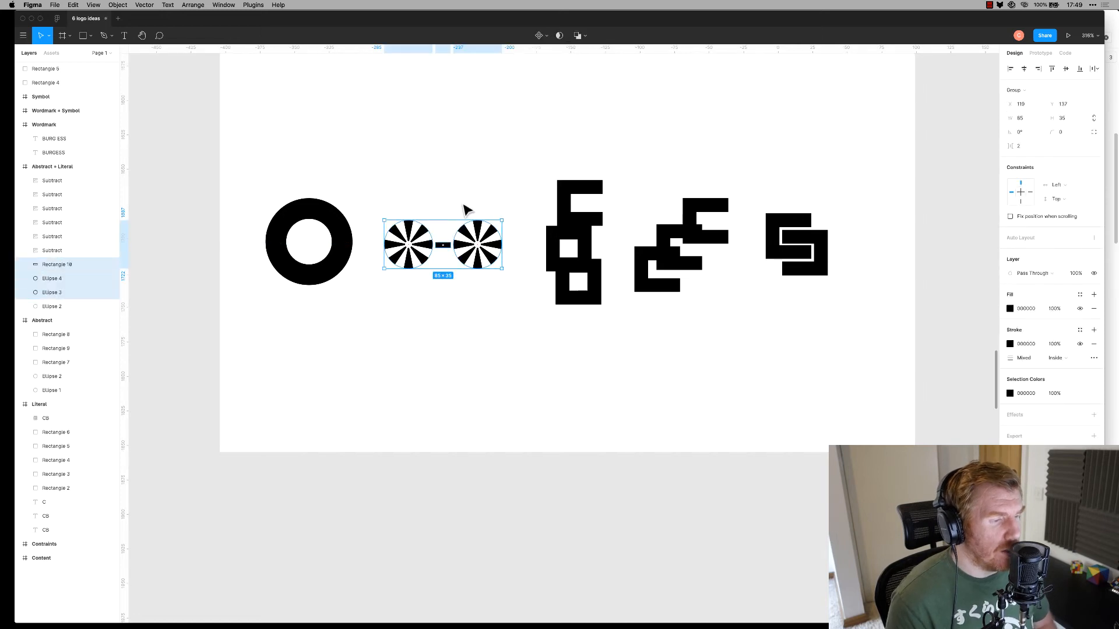
left_click(462, 201)
left_click(442, 245)
key("Delete")
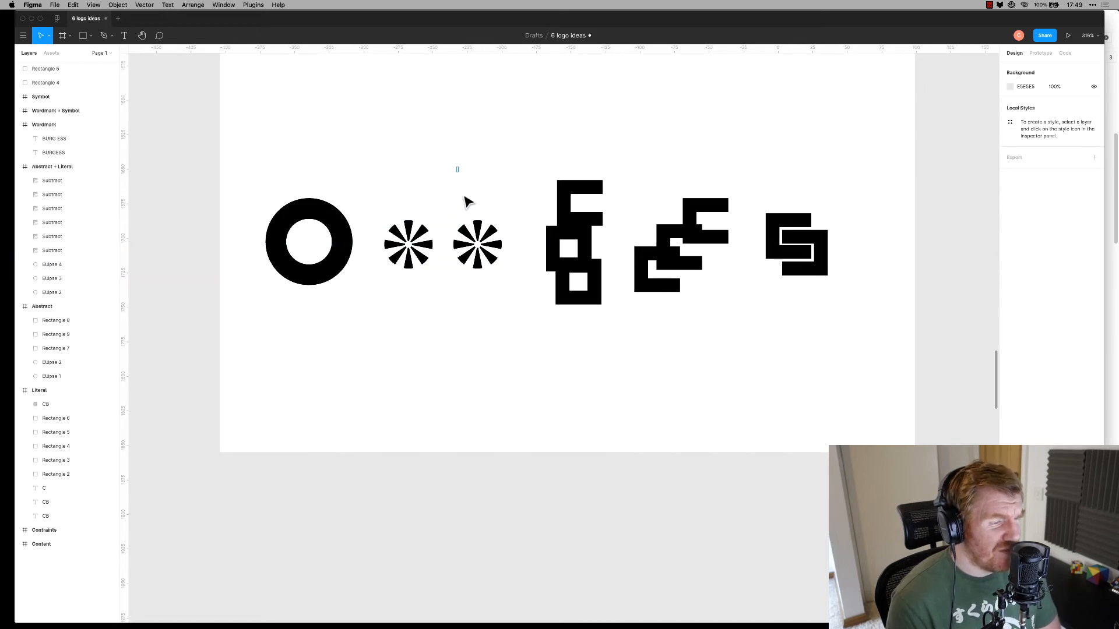
Nudge the right starburst left against the other, select both, and scroll to the Symbol frame
left_click(480, 243)
key("shift+Left")
key("Left")
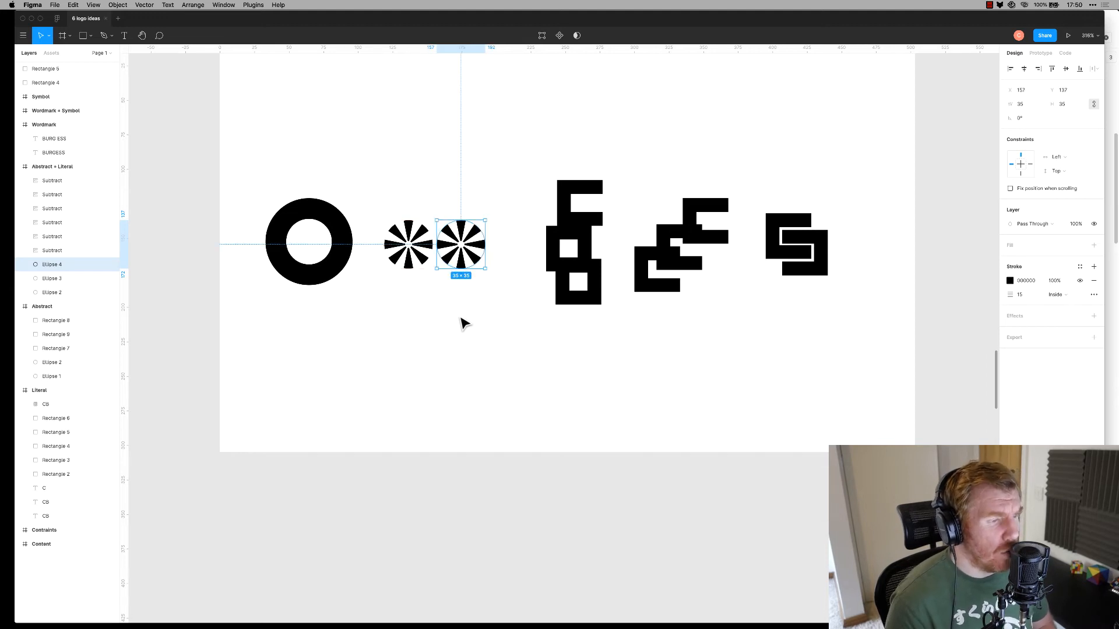
left_click_drag(382, 190, 505, 355)
scroll(500, 293, "down", 12)
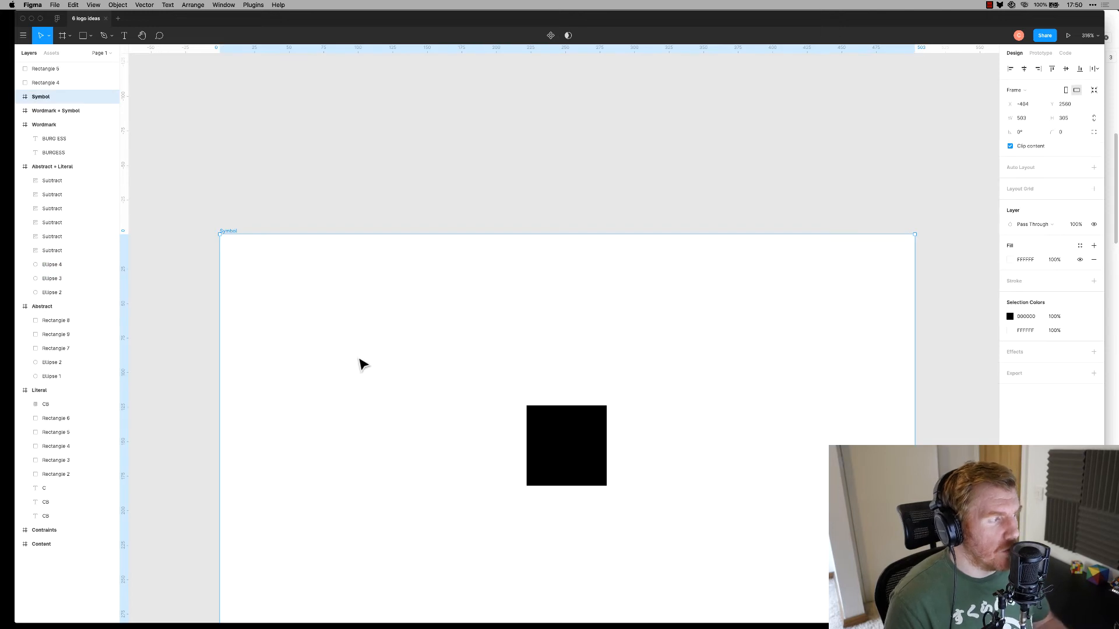
scroll(406, 398, "down", 4)
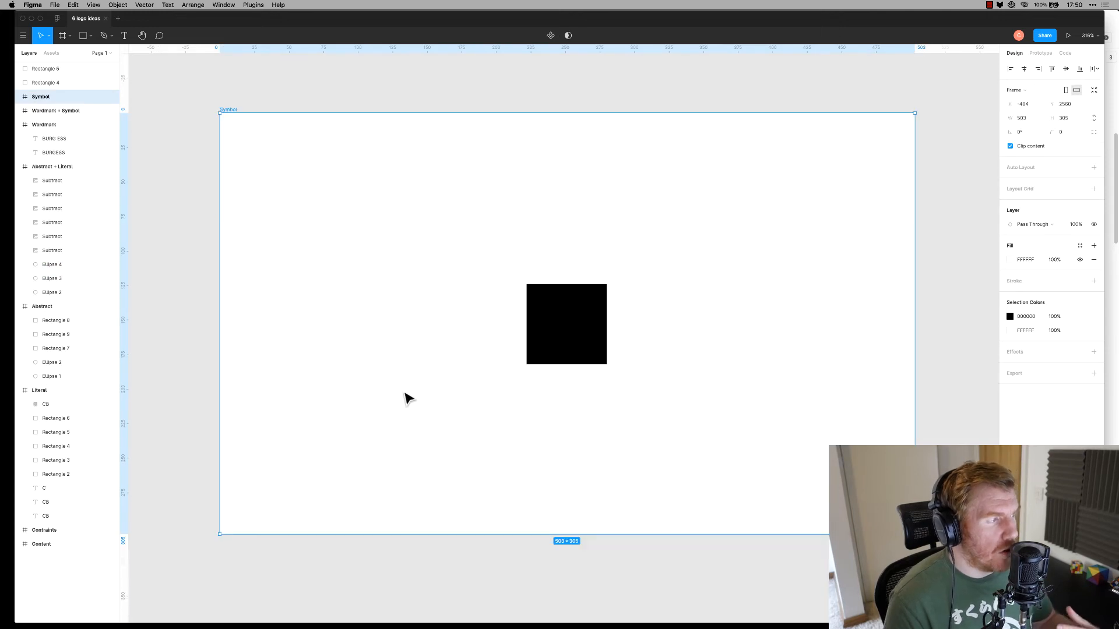
left_click(437, 342)
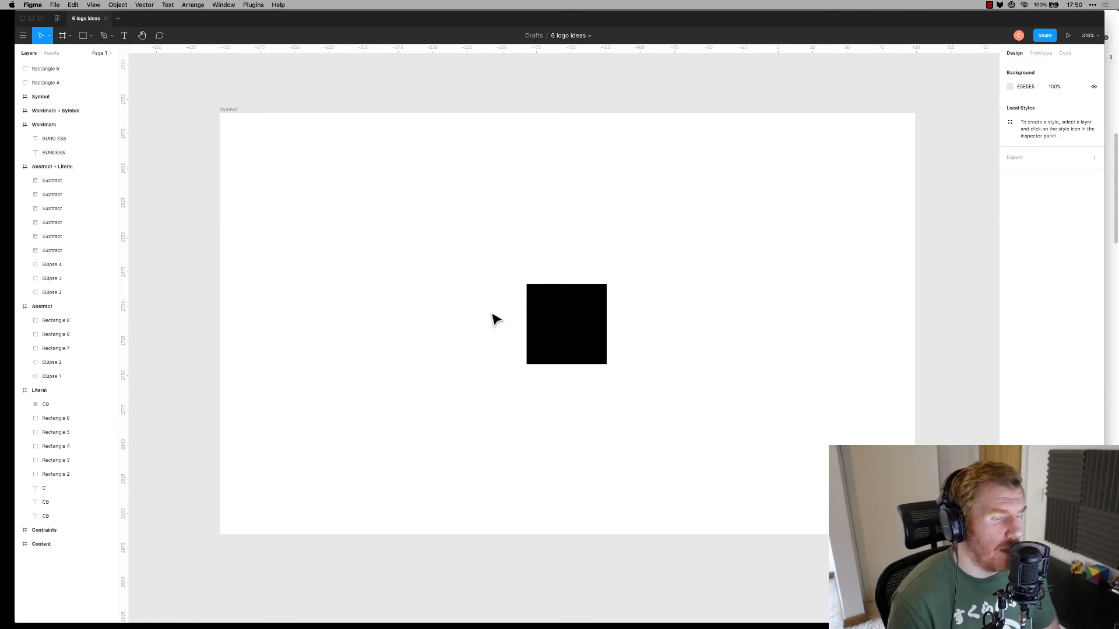
Paste the starbursts into the Symbol frame, outline their strokes, and delete the black square
left_click(547, 324)
left_click(484, 320)
key("super+v")
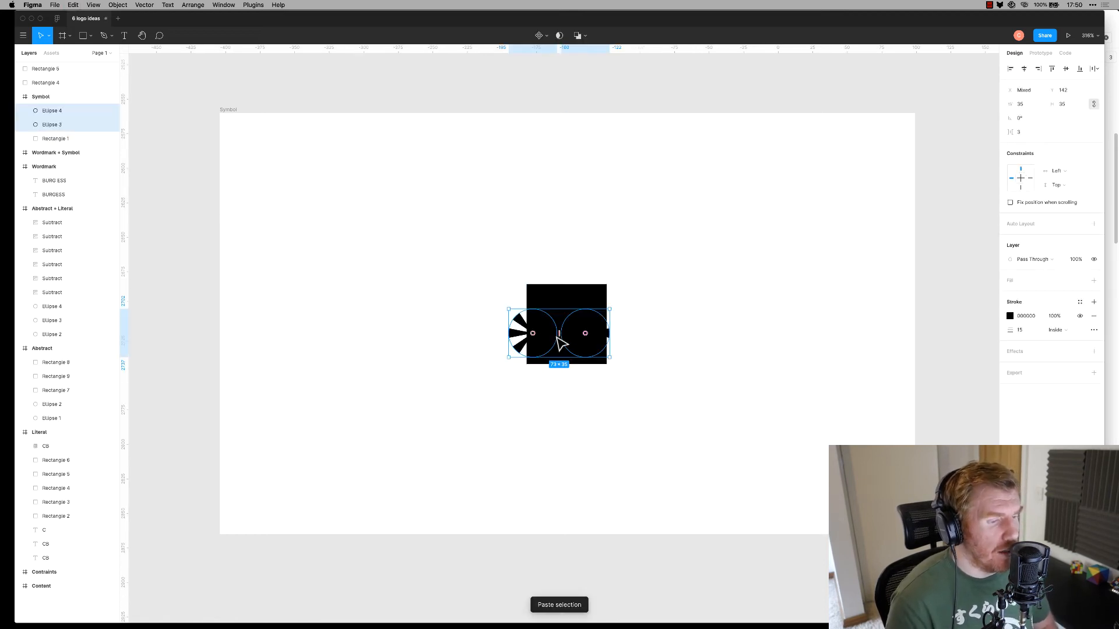
left_click_drag(583, 352, 396, 265)
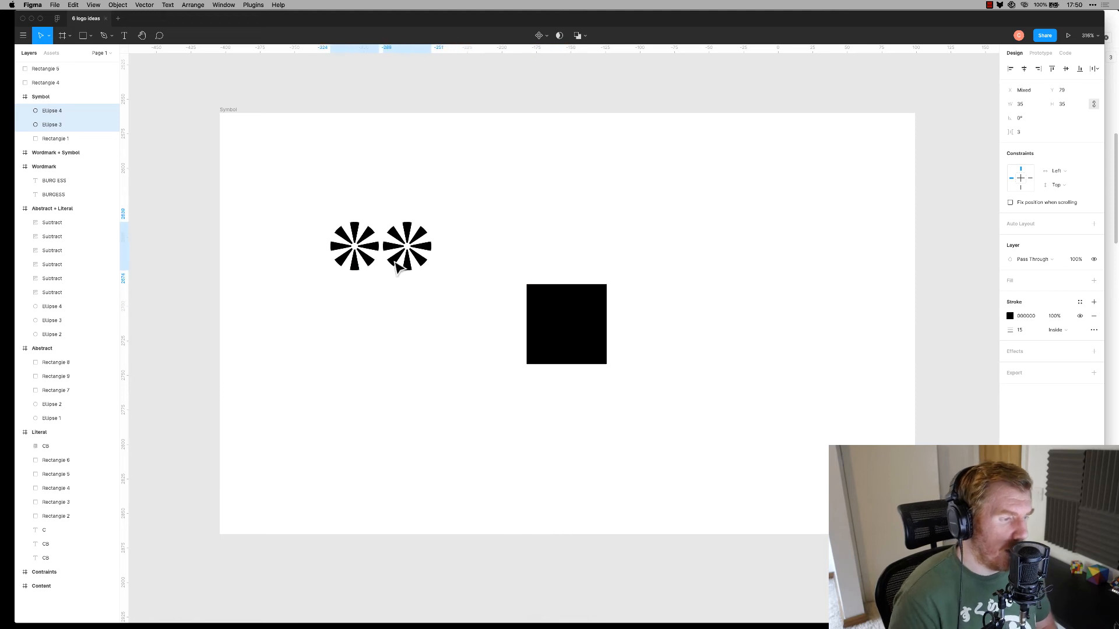
left_click_drag(448, 289, 288, 193)
key("super+shift+o")
left_click(469, 272)
left_click_drag(473, 288, 318, 194)
left_click(567, 354)
key("Delete")
Reposition and slightly enlarge the starburst pair near the frame centre
left_click_drag(503, 309, 251, 195)
mouse_move(401, 236)
left_mouse_down()
mouse_move(390, 285)
mouse_move(362, 320)
mouse_move(346, 304)
left_mouse_up()
left_click(479, 284)
left_click_drag(474, 252, 233, 391)
left_click_drag(375, 327, 595, 330)
left_click_drag(493, 348, 485, 359)
left_click(646, 340)
left_click(587, 342)
left_click_drag(642, 251, 488, 373)
left_click_drag(583, 337, 532, 322)
left_click(506, 322)
left_click(436, 208)
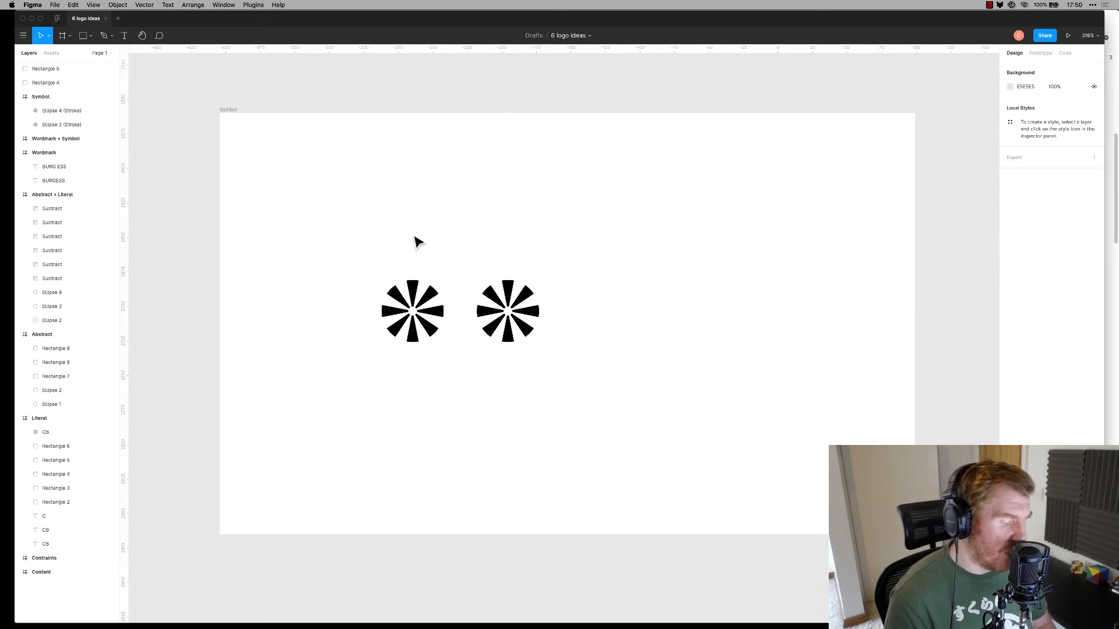
Ring the left asterisk with an unfilled 5 px stroked circle and delete the right asterisk
key("o")
left_click_drag(374, 267, 454, 346)
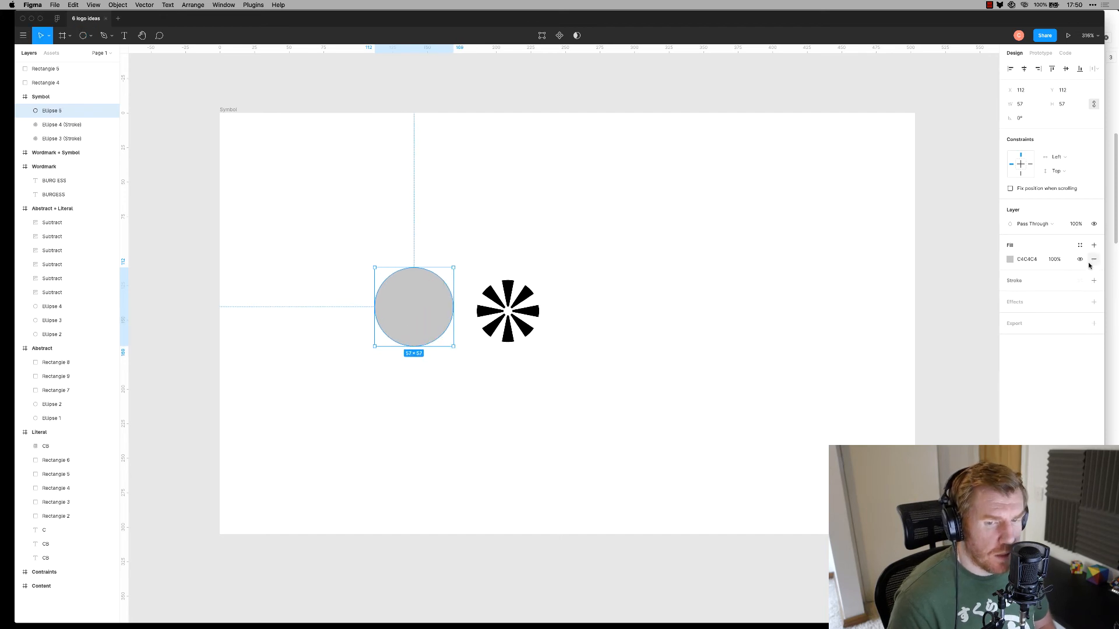
left_click(1093, 259)
left_click(1093, 267)
left_click(1031, 294)
type("5")
key("Return")
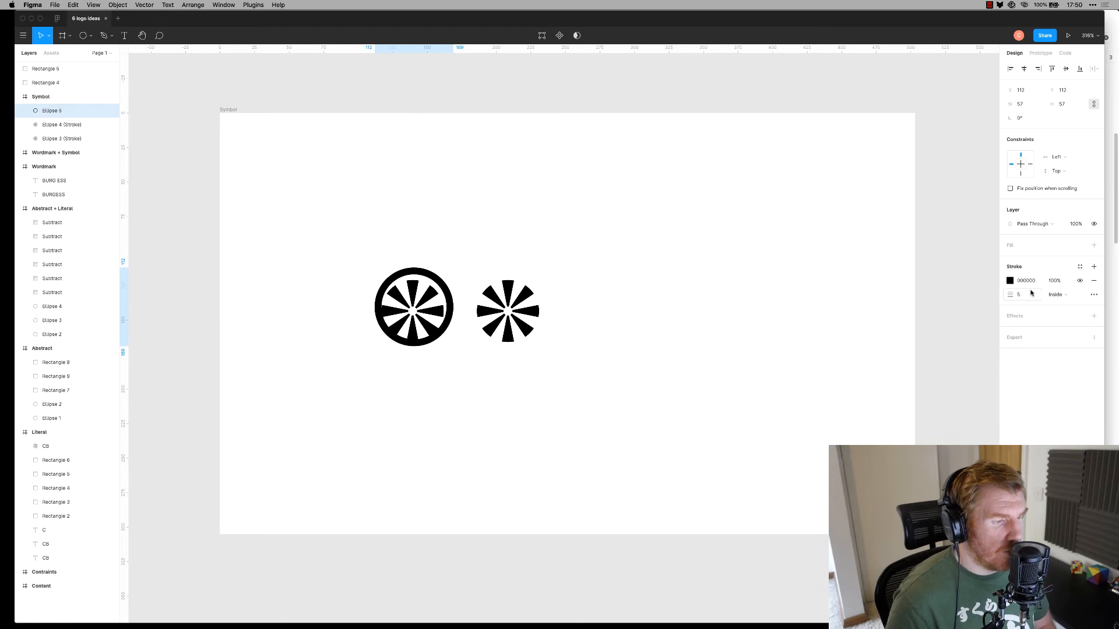
left_click(470, 271)
left_click_drag(430, 275, 428, 279)
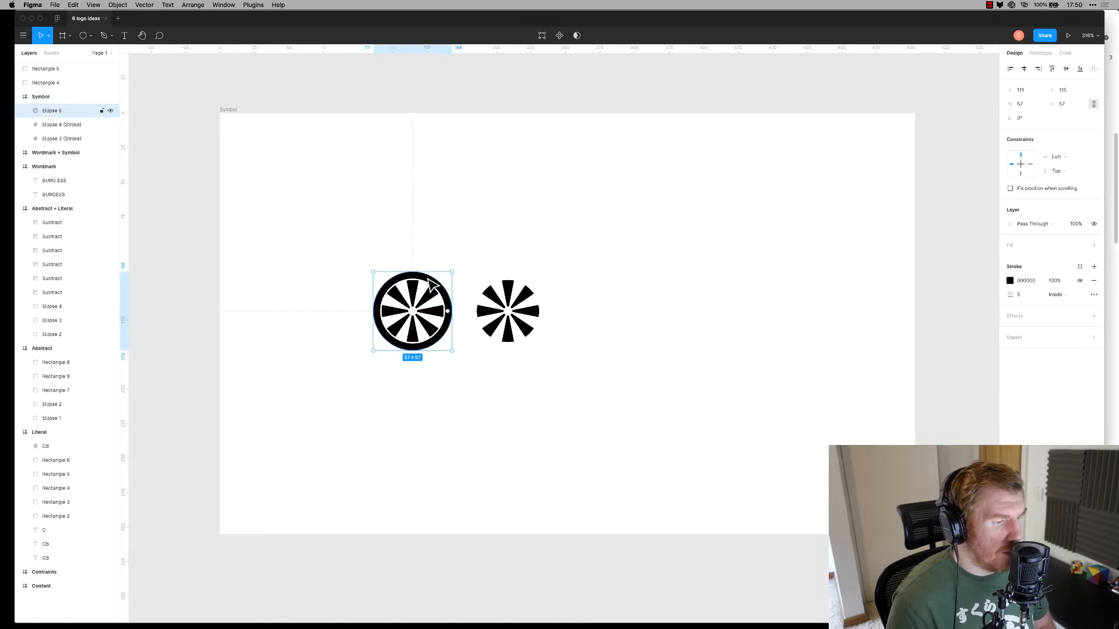
left_click(459, 382)
left_click(506, 289)
key("Delete")
Duplicate the ringed wheel and rotate both wheels 90° into a vertical stack
left_click_drag(515, 239, 337, 411)
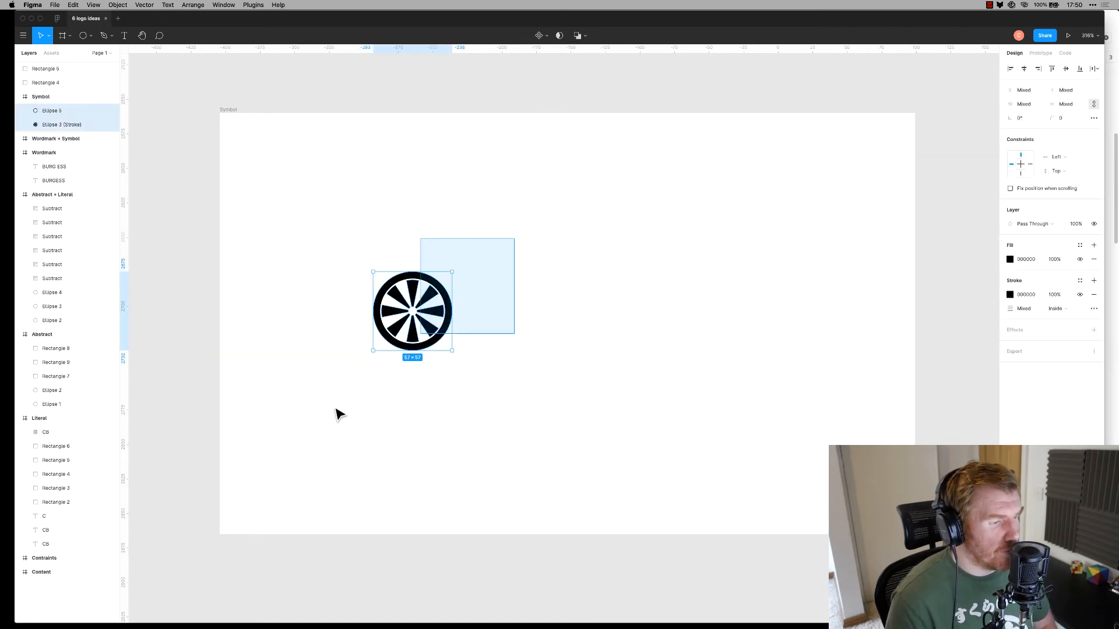
left_click_drag(433, 330, 504, 330)
left_click(661, 296)
left_click_drag(677, 207, 493, 382)
left_click_drag(617, 157, 361, 414)
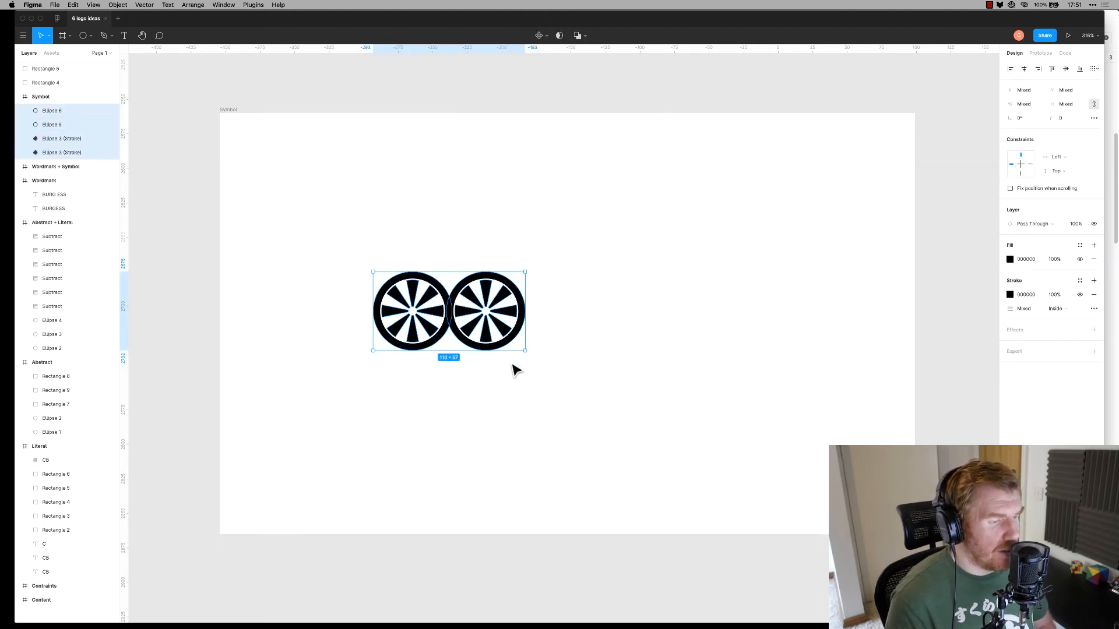
left_click_drag(528, 356, 375, 437)
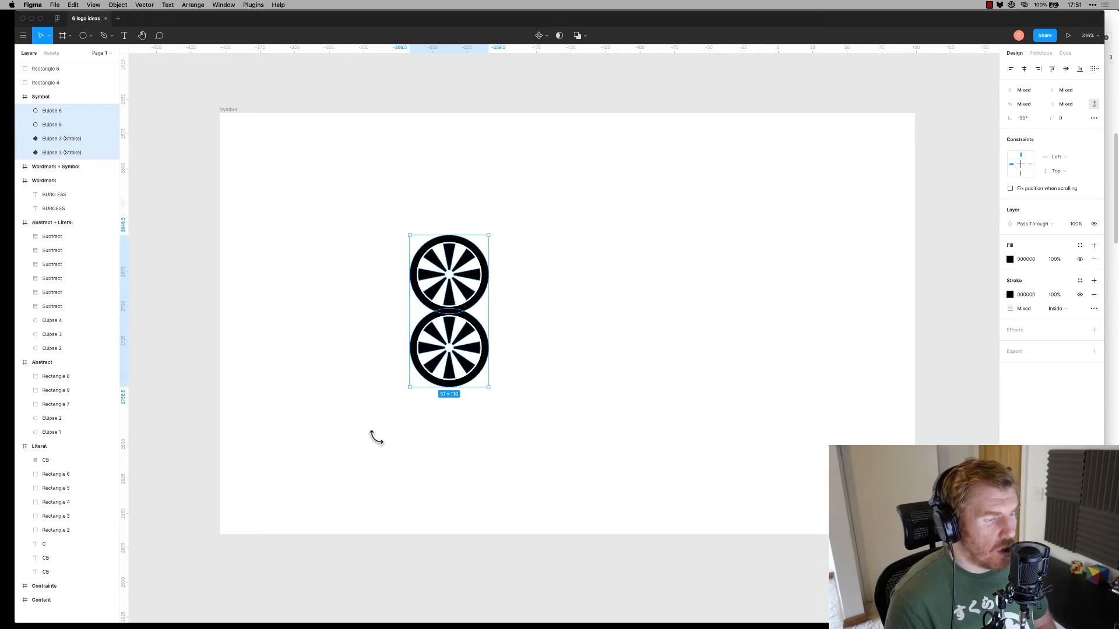
left_click(367, 432)
Align the top wheel over the bottom one and scale the stacked pair down
left_click_drag(391, 252, 520, 278)
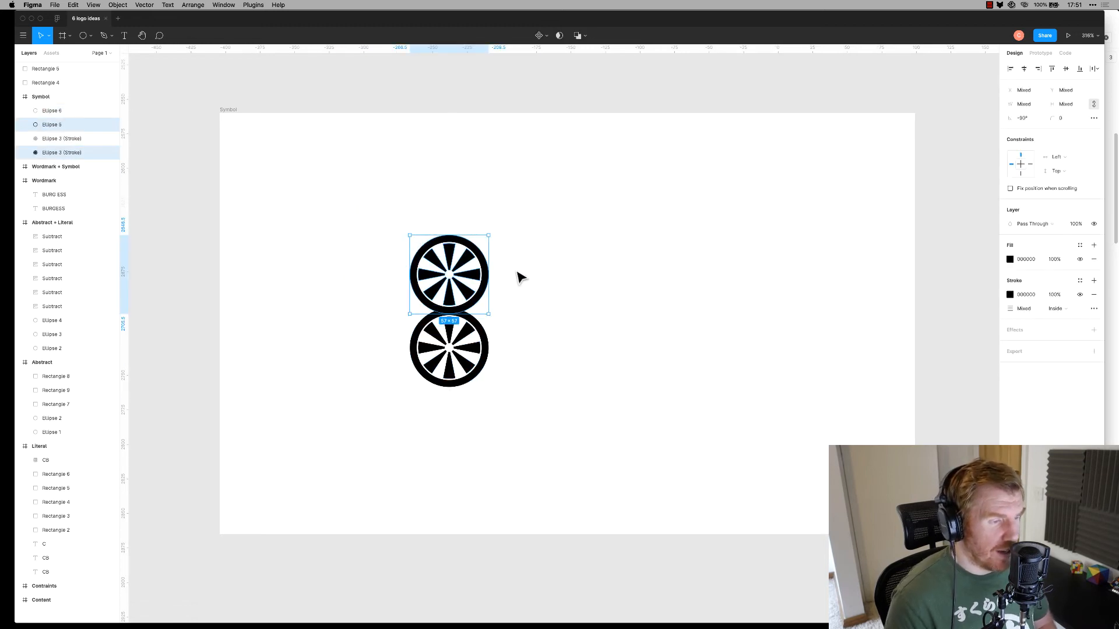
key("shift+Right")
left_click(620, 212)
left_click_drag(583, 116, 403, 490)
left_click_drag(459, 357, 349, 366)
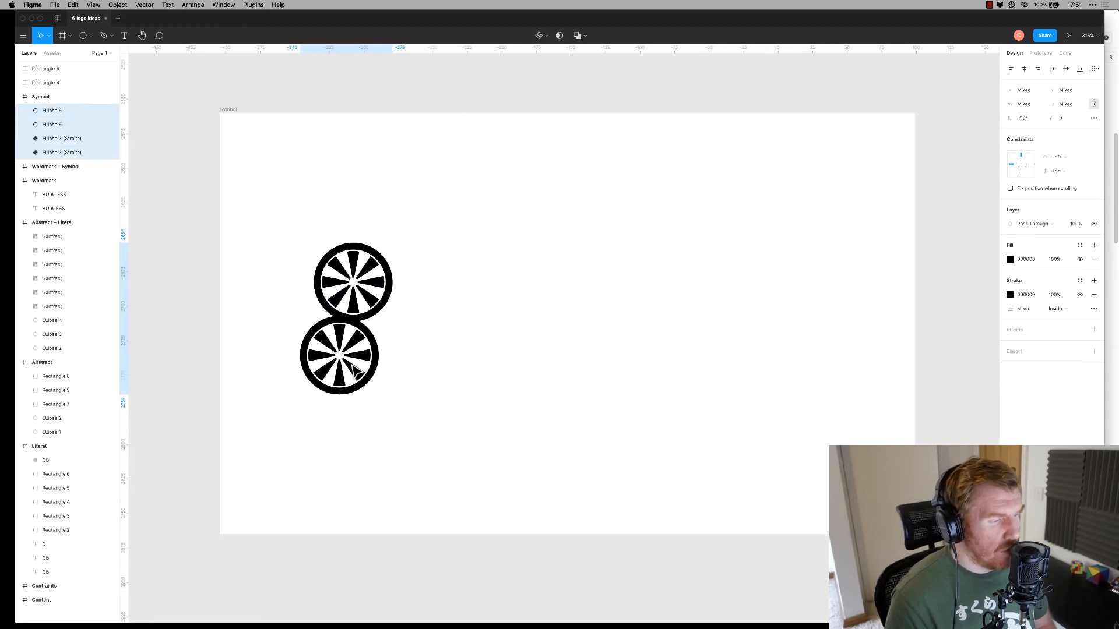
left_click_drag(389, 243, 361, 294)
left_click(443, 296)
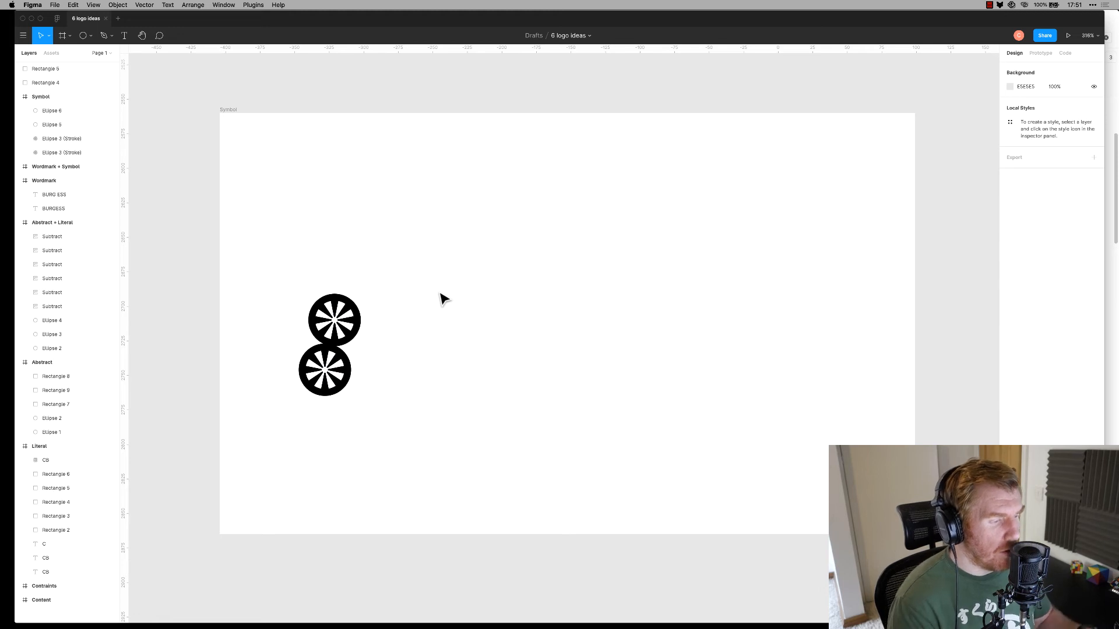
Duplicate the stacked wheel pair to the right
left_click_drag(417, 297, 276, 415)
left_click_drag(344, 326, 590, 320)
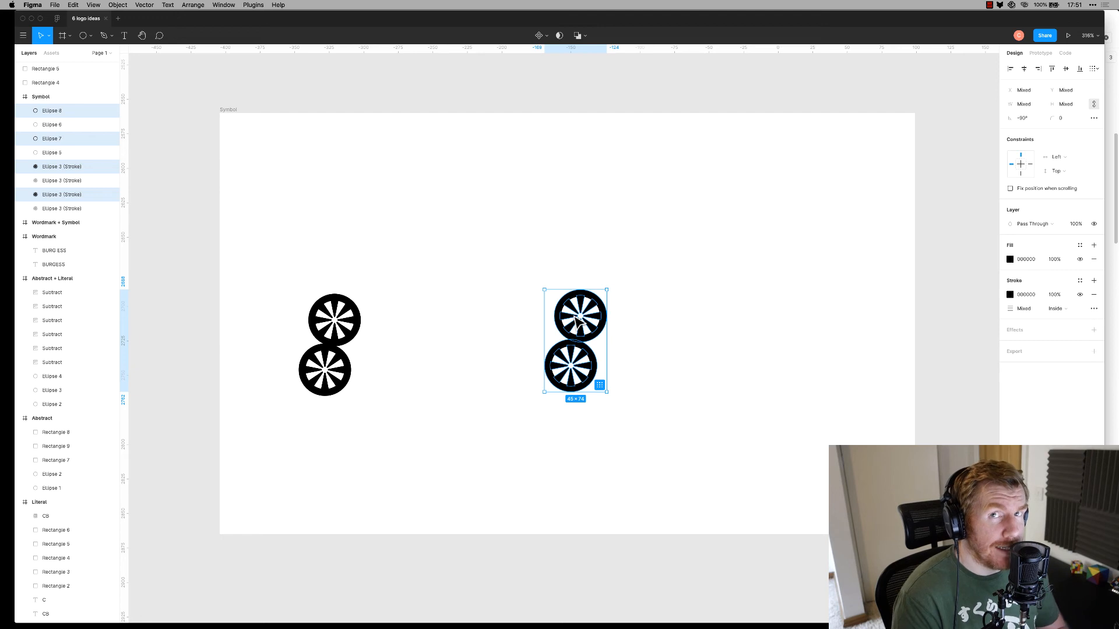
left_click(712, 338)
Draw a closed swoosh path right of the wheels and fill it black 000000
key("p")
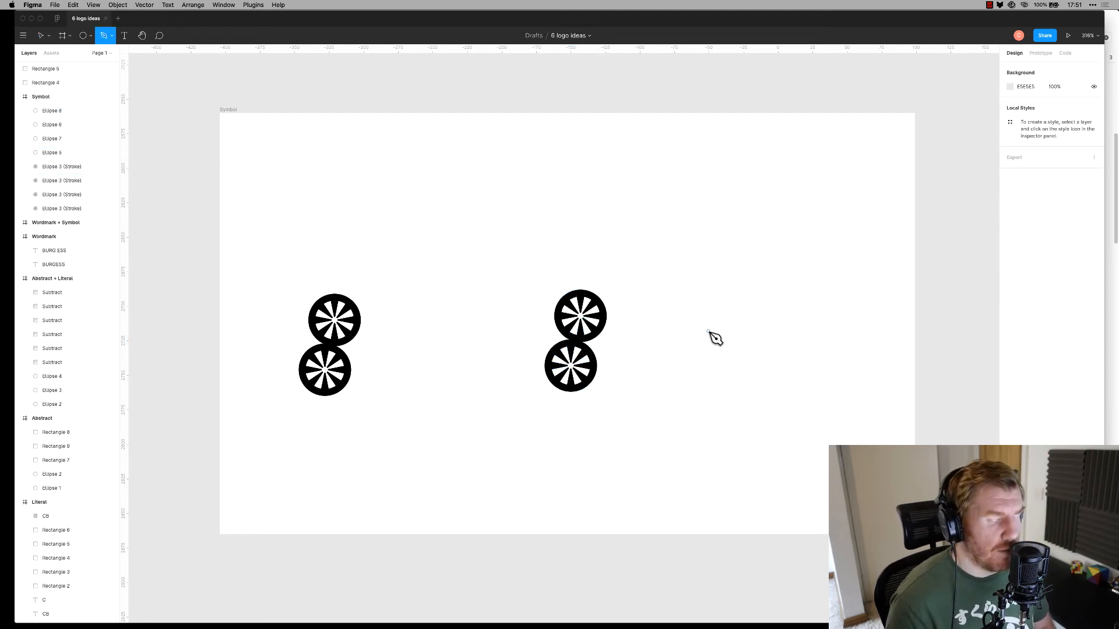
left_click(706, 326)
mouse_move(819, 304)
left_mouse_down()
mouse_move(901, 232)
mouse_move(820, 305)
left_mouse_up()
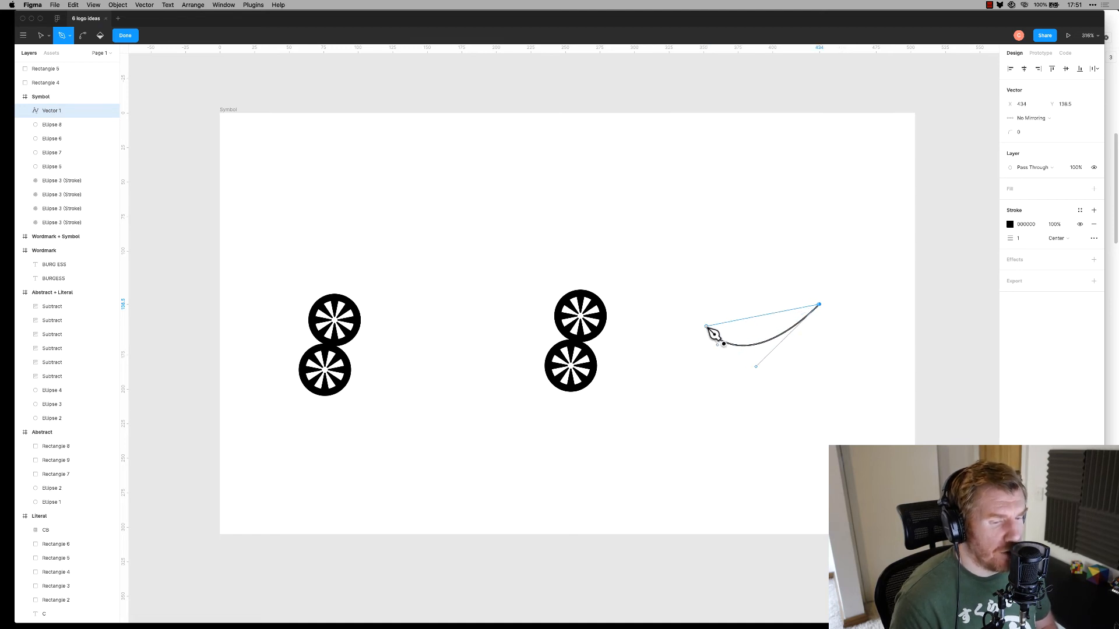
mouse_move(706, 326)
left_mouse_down()
mouse_move(687, 225)
mouse_move(657, 217)
mouse_move(676, 220)
mouse_move(708, 255)
mouse_move(784, 416)
left_mouse_up()
left_click(1094, 224)
left_click(1093, 189)
left_click(1010, 203)
left_click(905, 390)
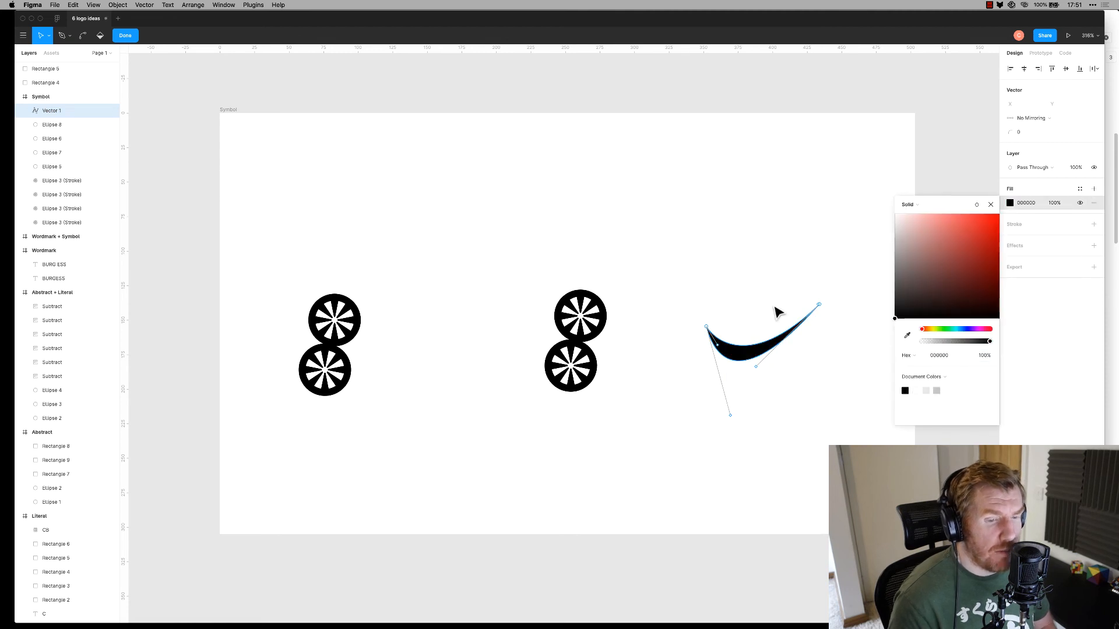
key("Escape")
key("Escape")
Select the swoosh shape and delete it
left_click(749, 356)
left_click(728, 414)
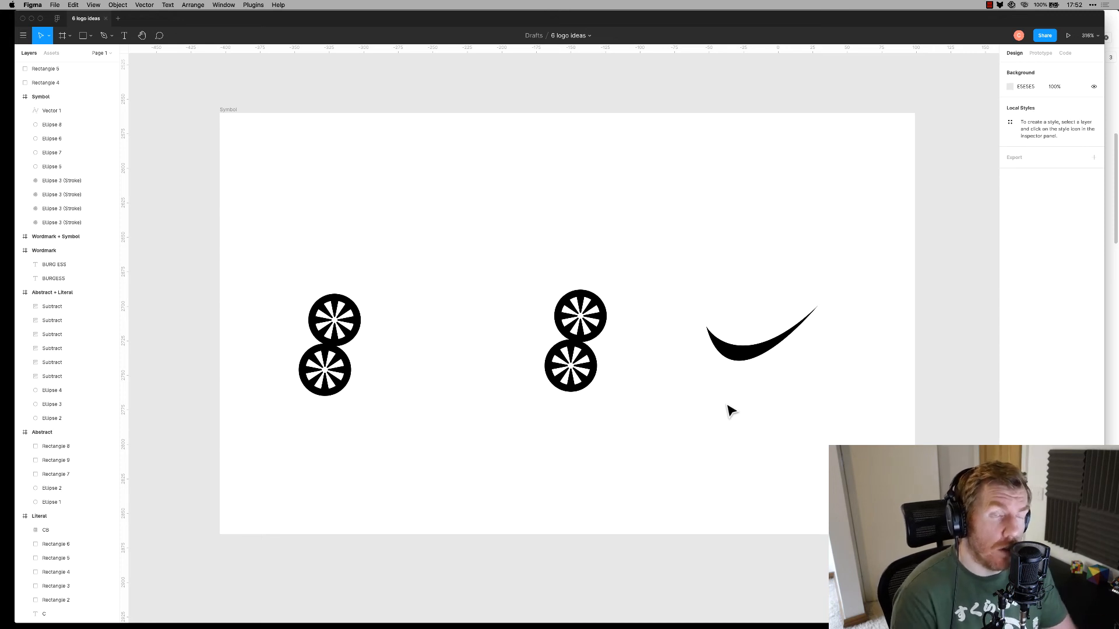
left_click(720, 353)
key("Delete")
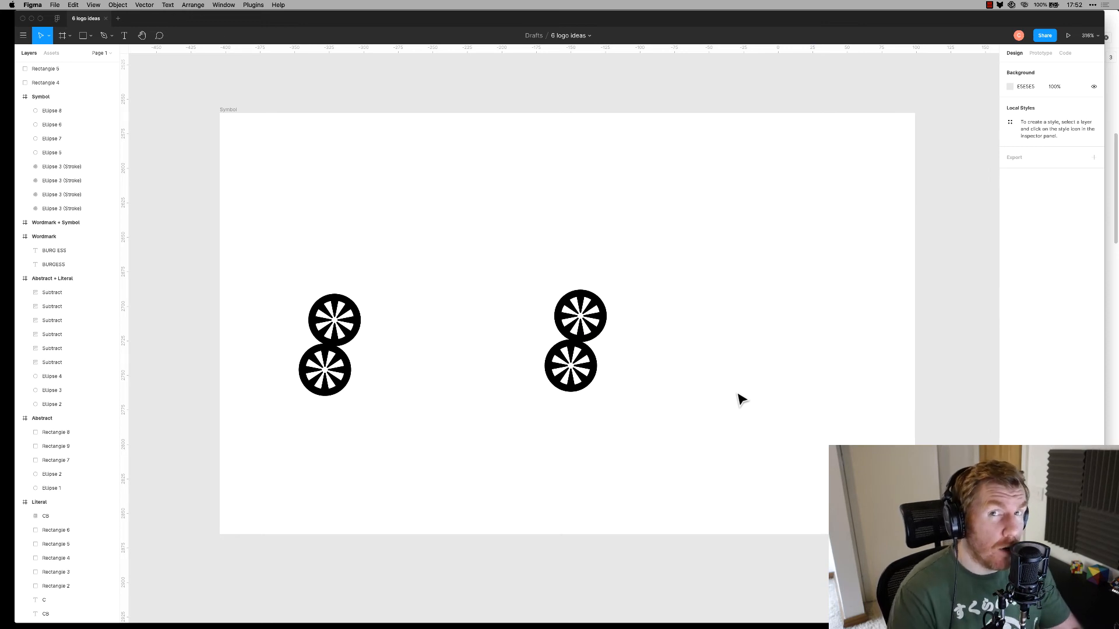
Find and select the upper-left wheel symbol on the canvas
scroll(740, 396, "up", 10)
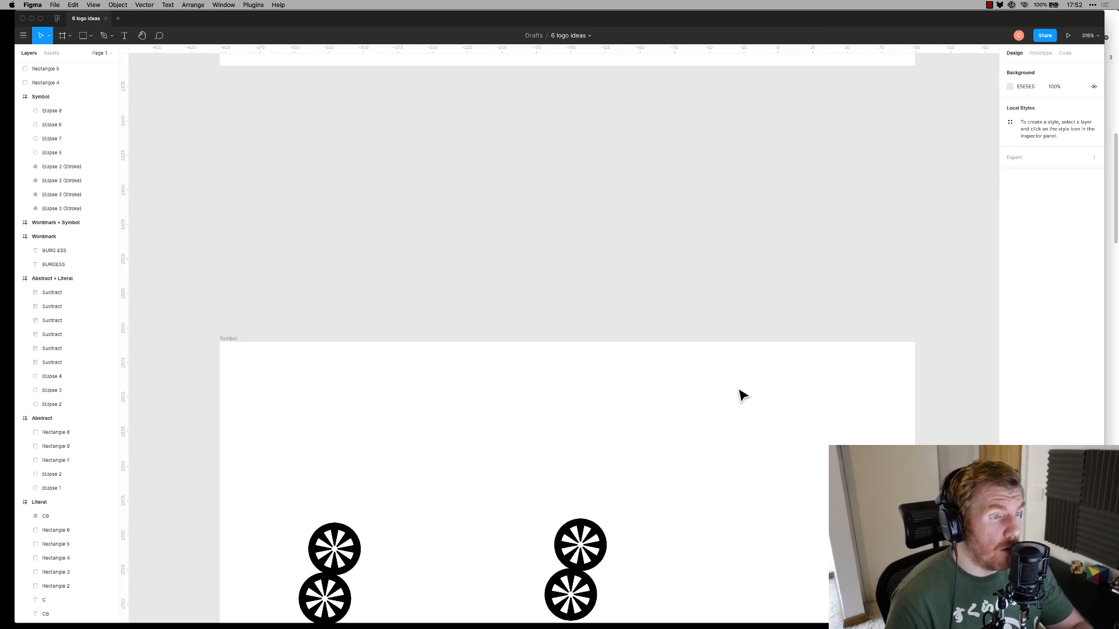
scroll(716, 408, "down", 5)
scroll(718, 410, "down", 4)
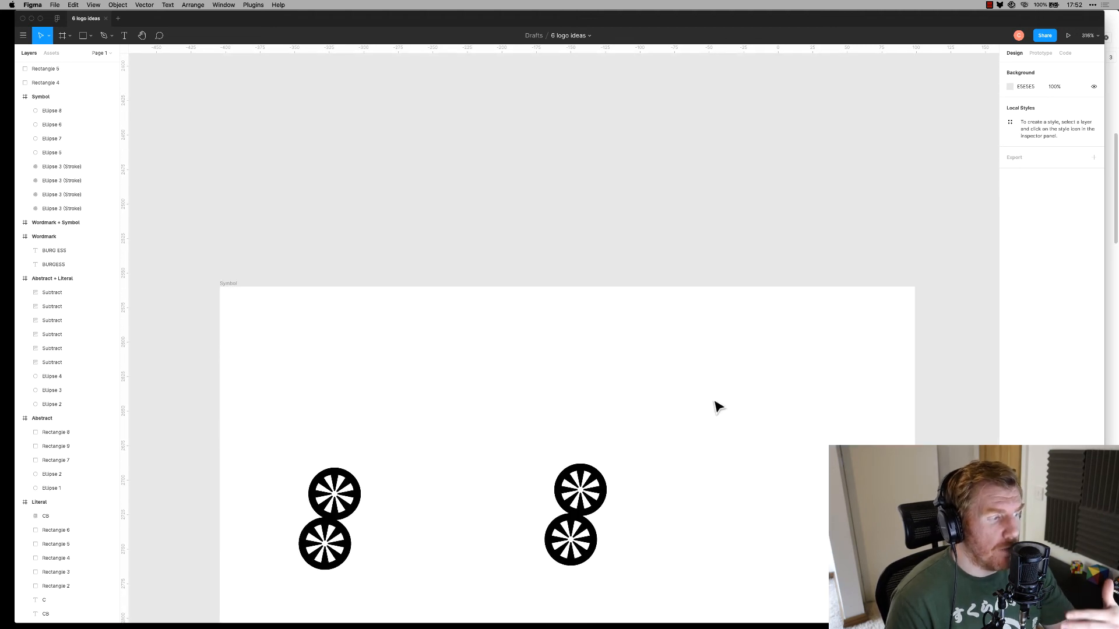
scroll(714, 400, "down", 12)
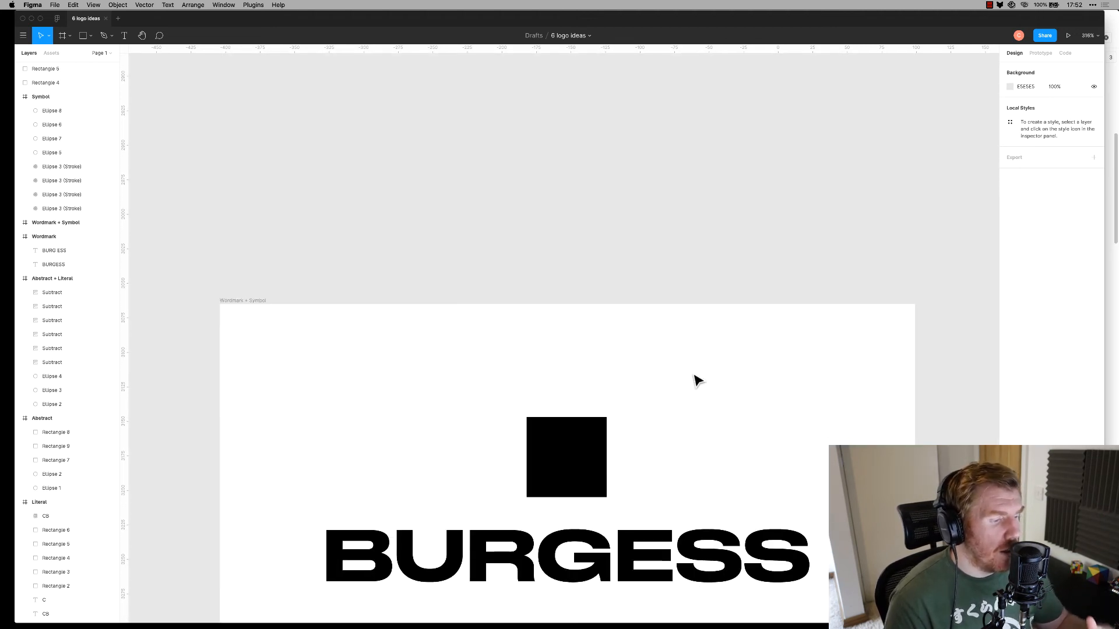
scroll(691, 380, "down", 3)
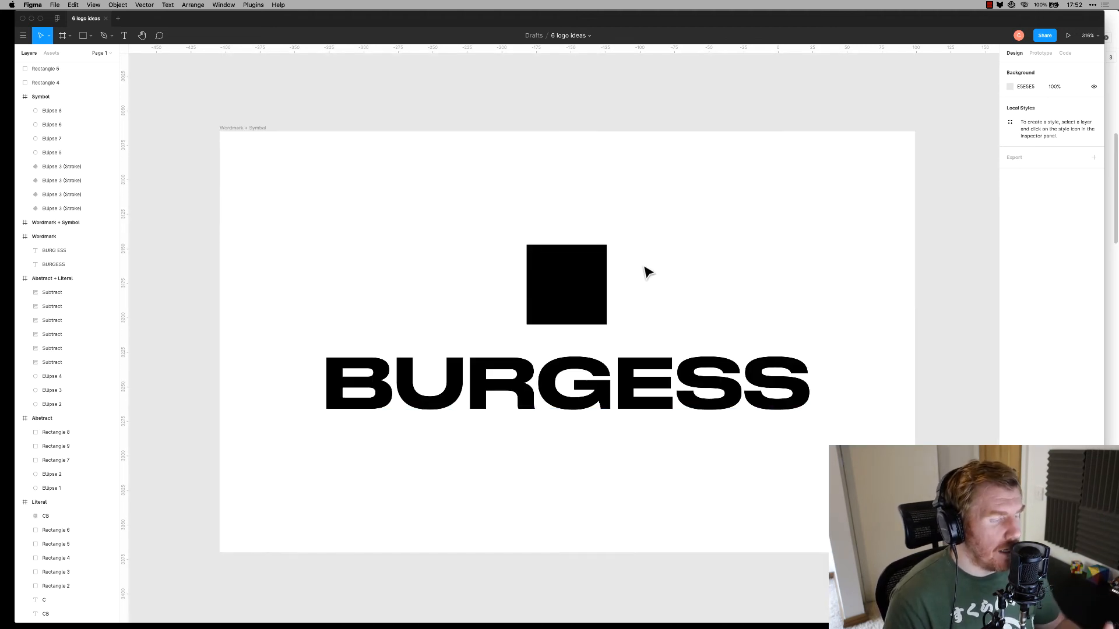
left_click(365, 353)
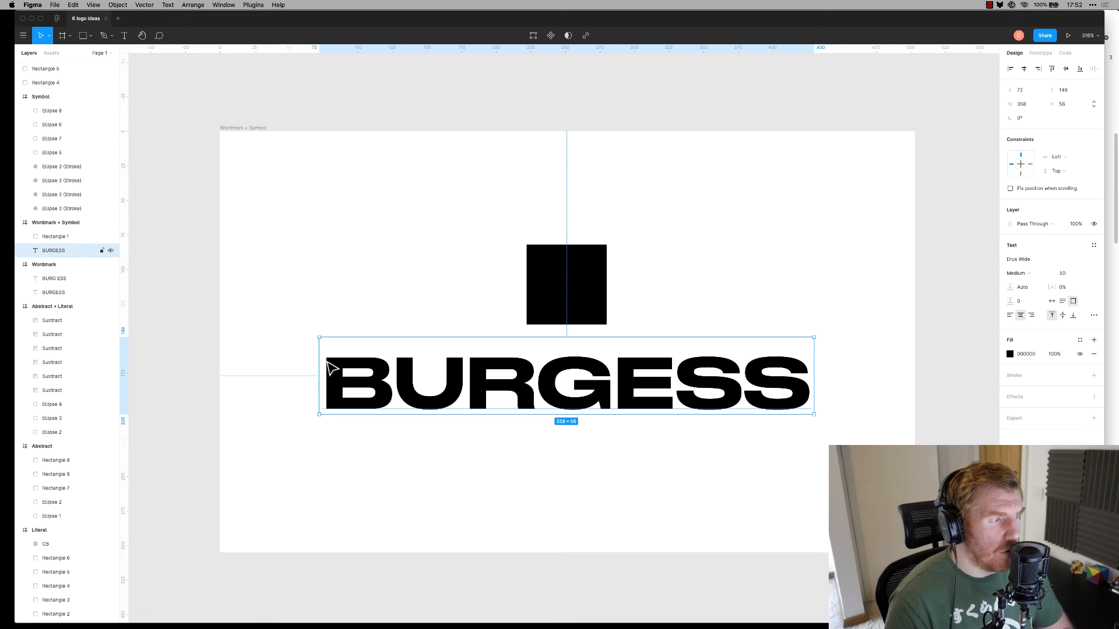
scroll(337, 376, "down", 15)
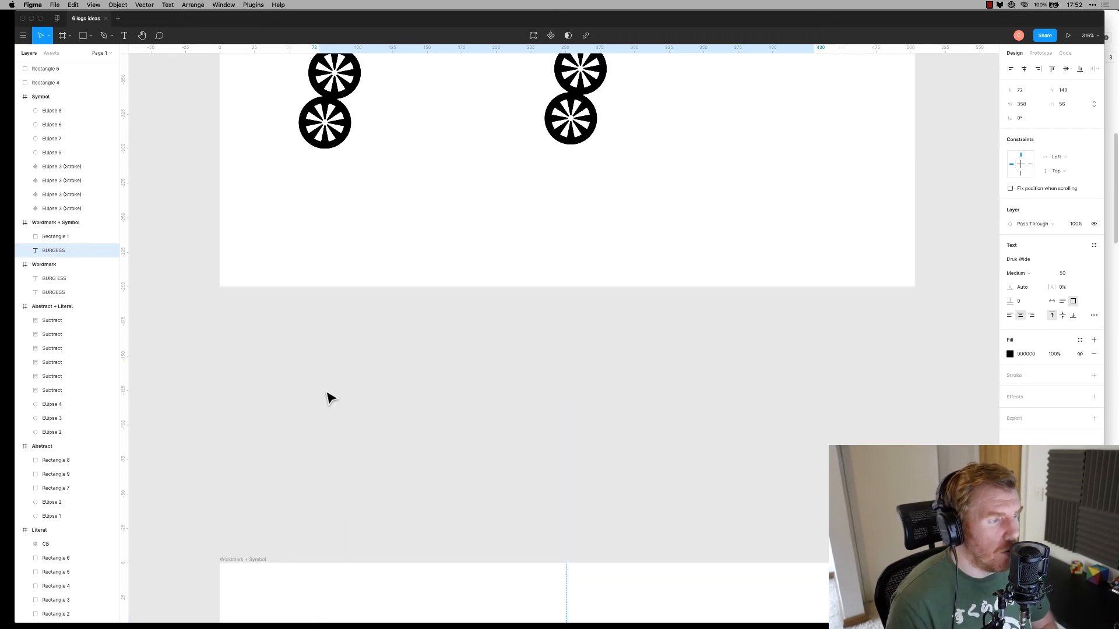
left_click(371, 261)
left_click(349, 251)
left_click(402, 251)
left_click(349, 251)
Replace the black square above BURGESS with the pasted wheel, enlarged and placed above the B
scroll(465, 257, "down", 15)
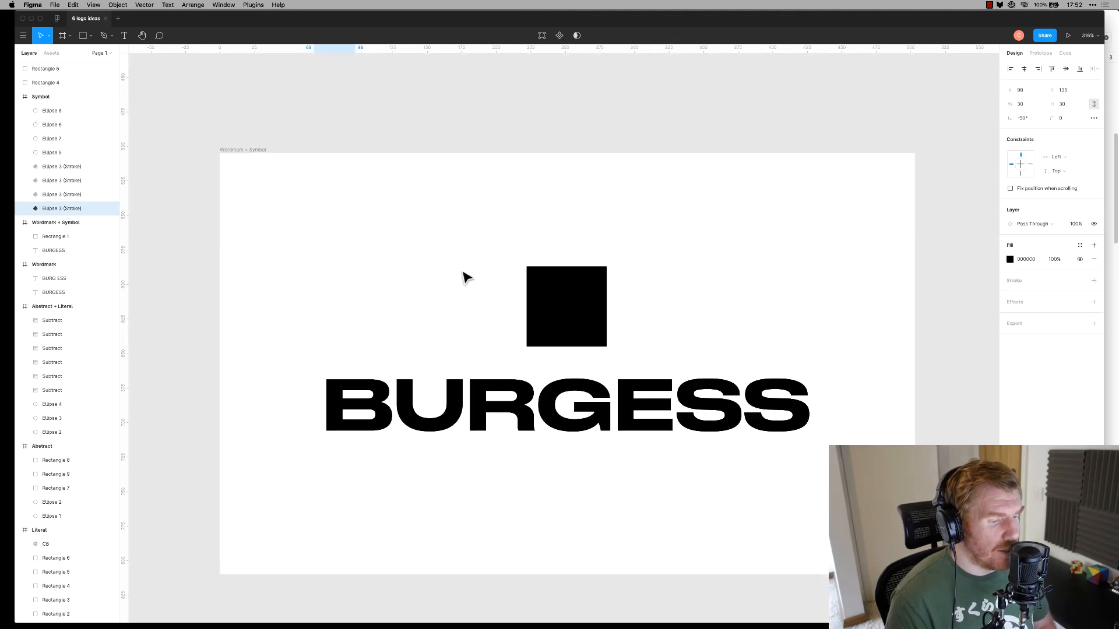
left_click(593, 298)
key("Delete")
key("ctrl+v")
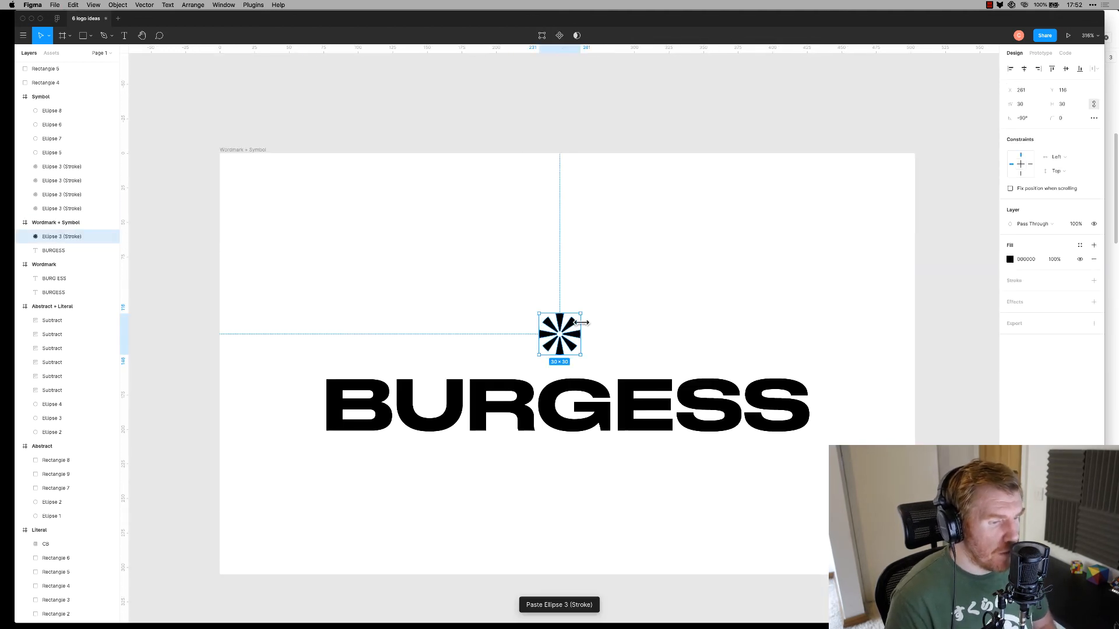
left_click_drag(495, 285, 475, 242)
left_click_drag(527, 299, 401, 306)
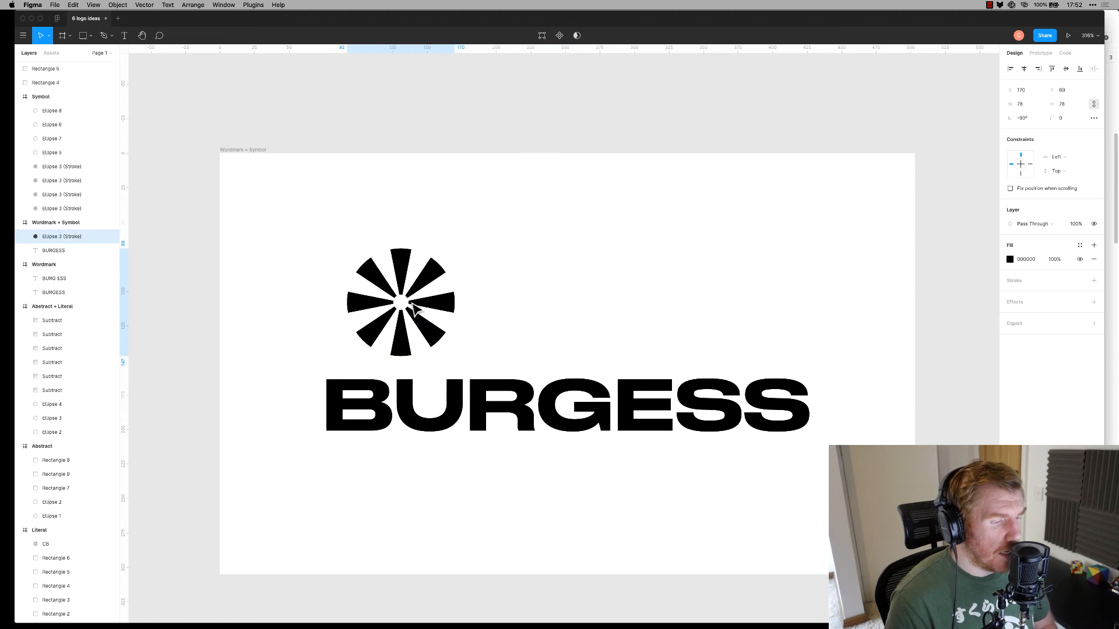
Outline the BURGESS text, shrink it to about half size, and move it beside the symbol
left_click(405, 408)
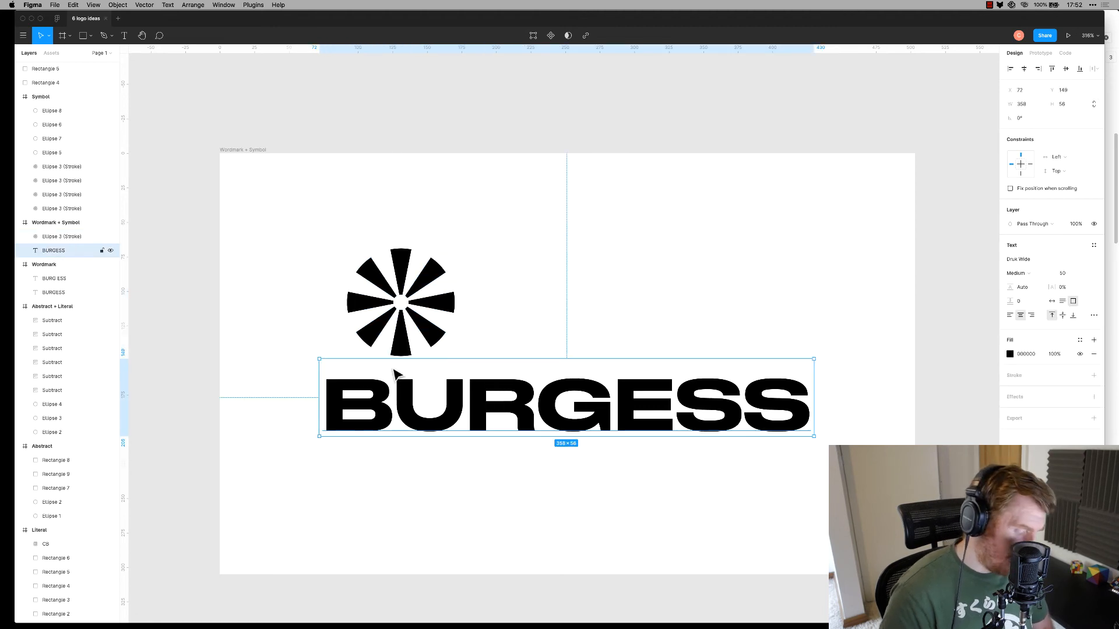
key("ctrl+e")
left_click_drag(325, 380, 574, 406)
mouse_move(674, 422)
left_mouse_down()
mouse_move(587, 288)
mouse_move(580, 296)
left_mouse_up()
left_click(664, 384)
Shrink the wheel to the wordmark's height and centre it vertically beside BURGESS
left_click_drag(293, 206, 428, 371)
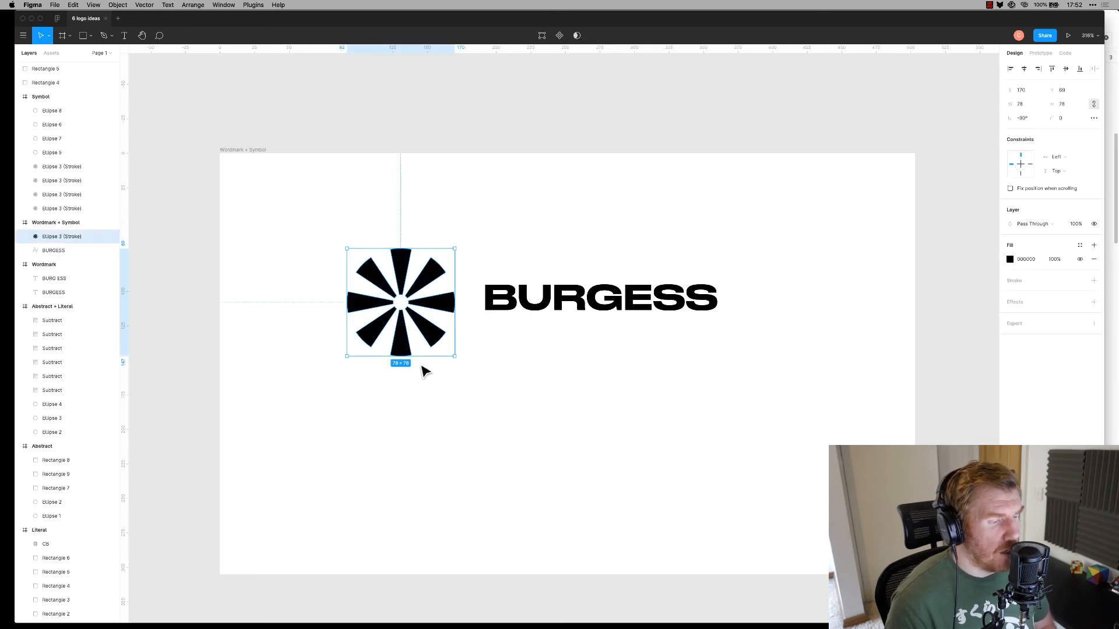
left_click_drag(344, 357, 393, 312)
left_click(461, 312)
left_click_drag(461, 312, 478, 328)
left_click(582, 395)
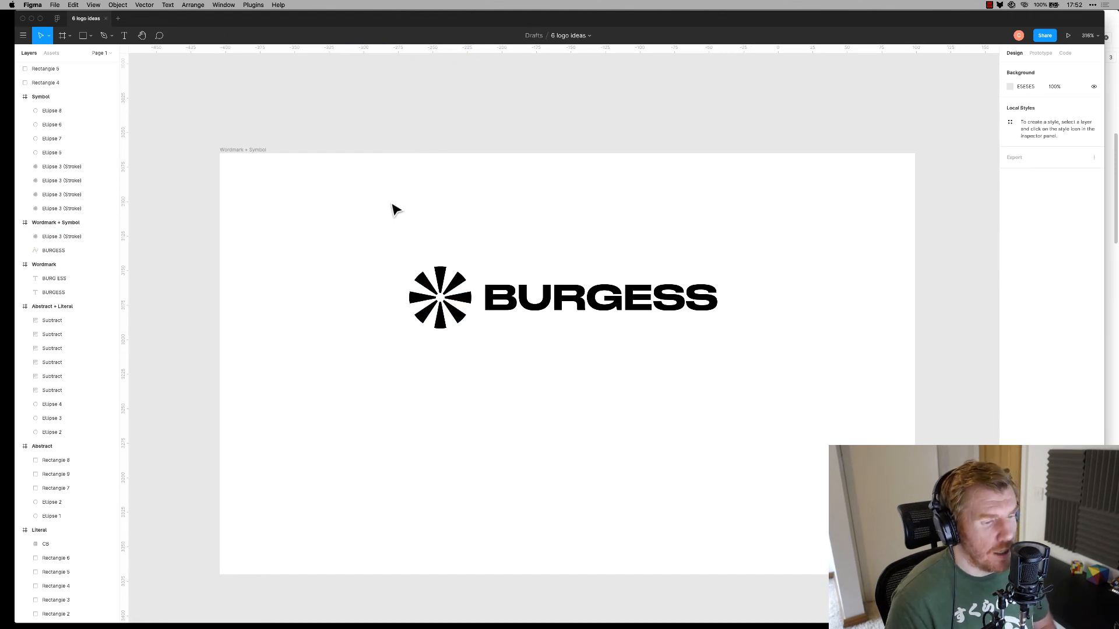
Group the wheel and BURGESS into one lockup and move it lower in the frame
left_click_drag(394, 209, 714, 364)
key("super+g")
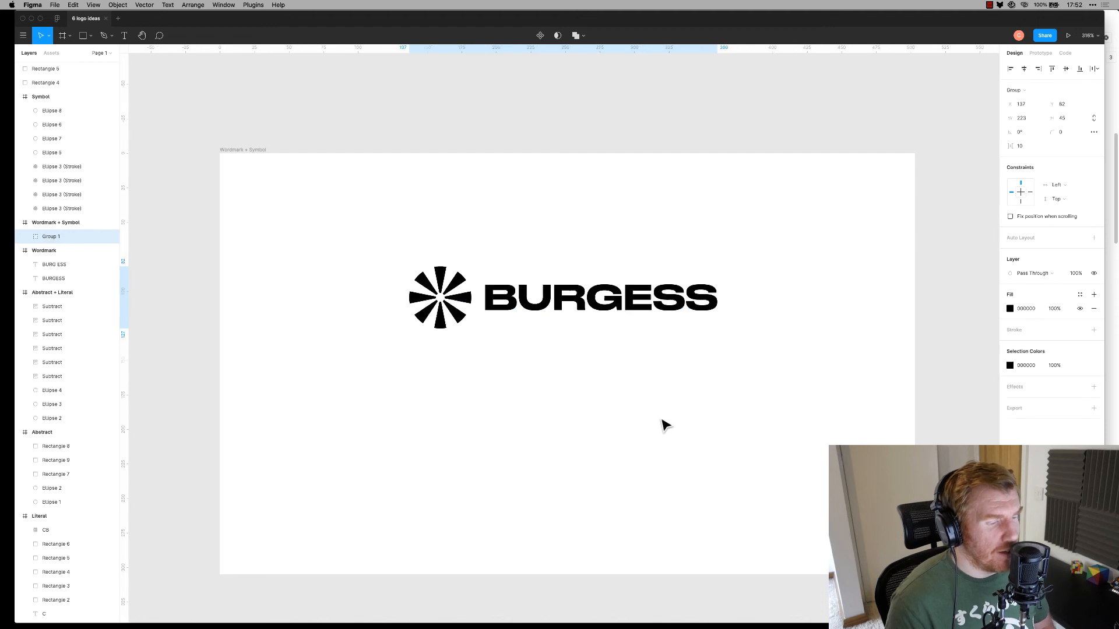
left_click_drag(619, 310, 636, 371)
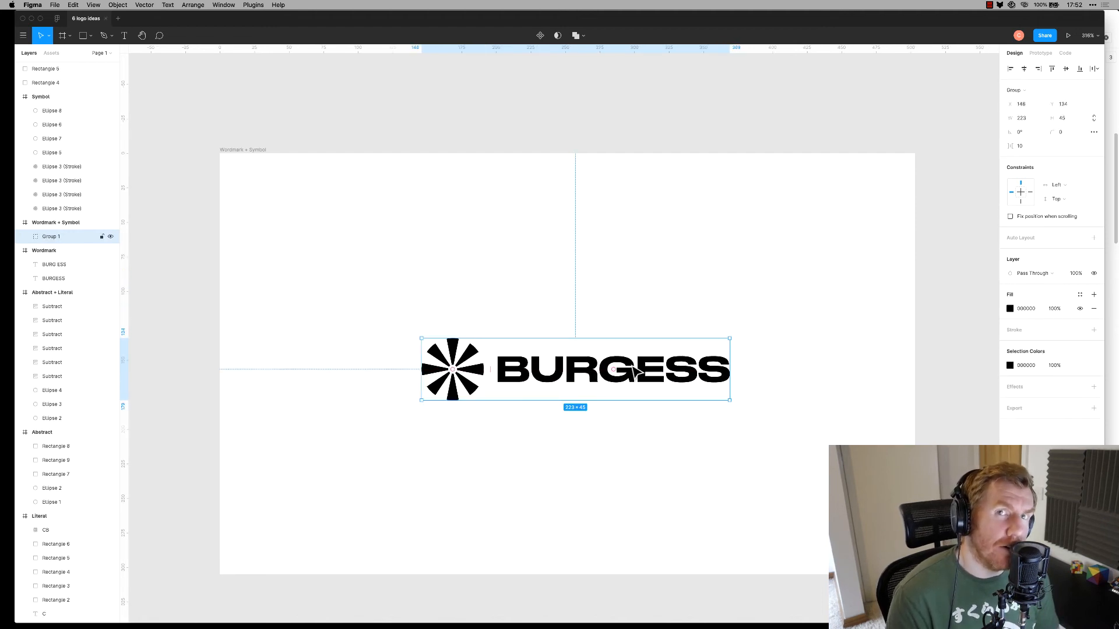
left_click(786, 499)
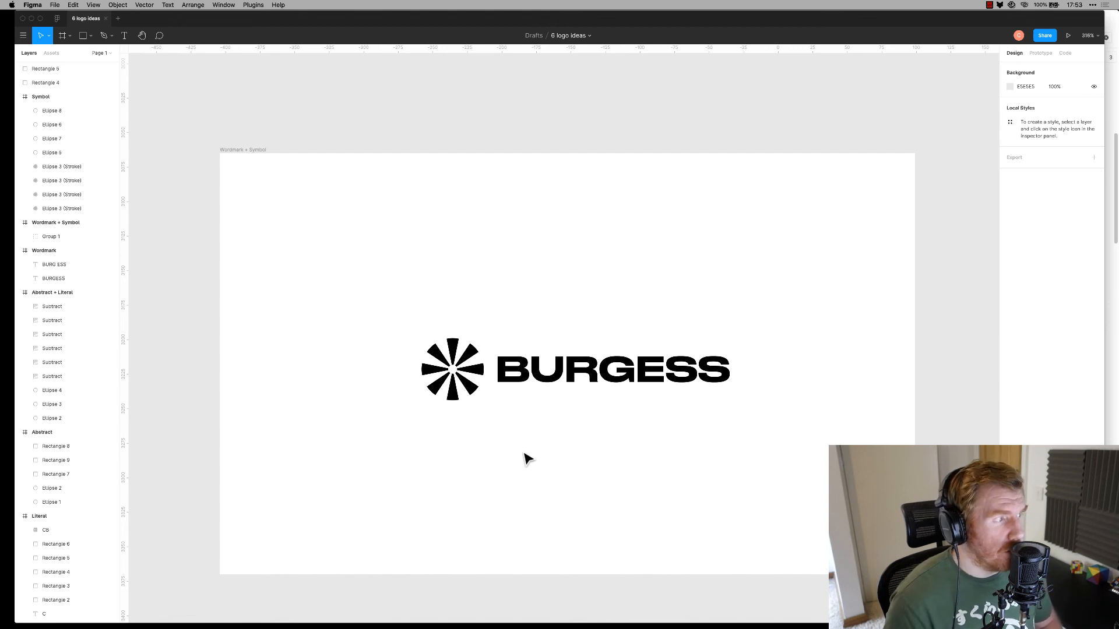
scroll(544, 421, "down", 15)
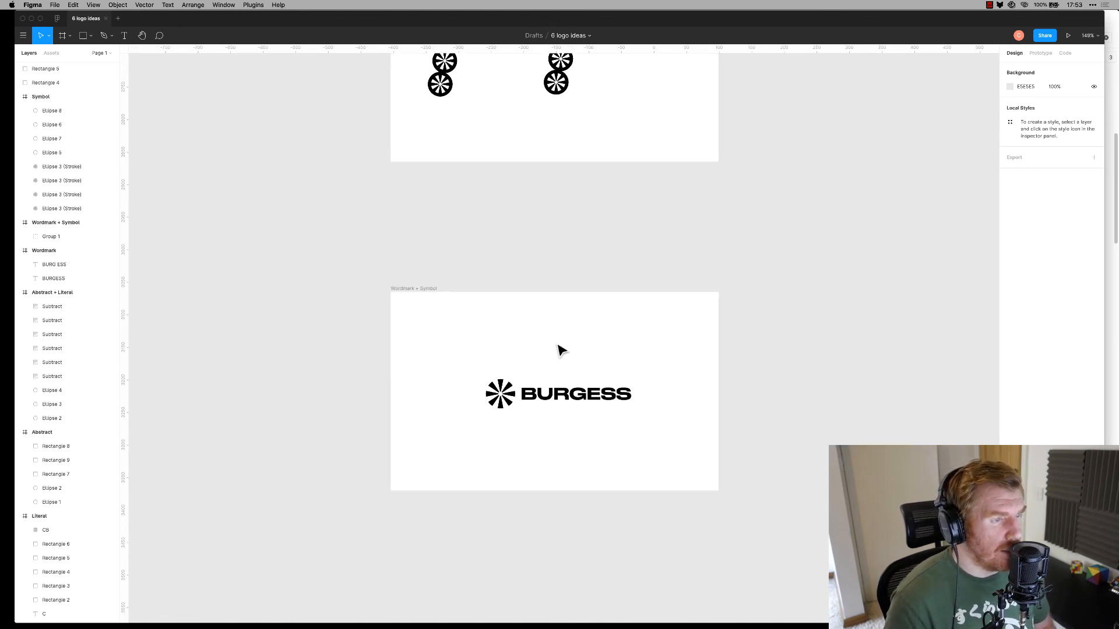
scroll(568, 358, "up", 15)
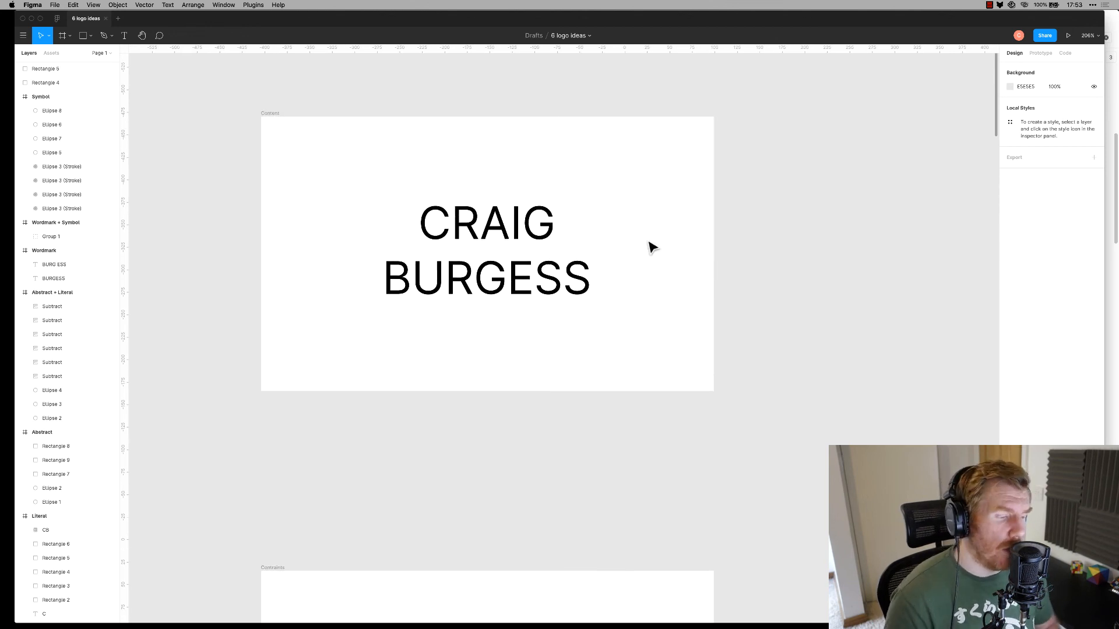
scroll(658, 250, "down", 5)
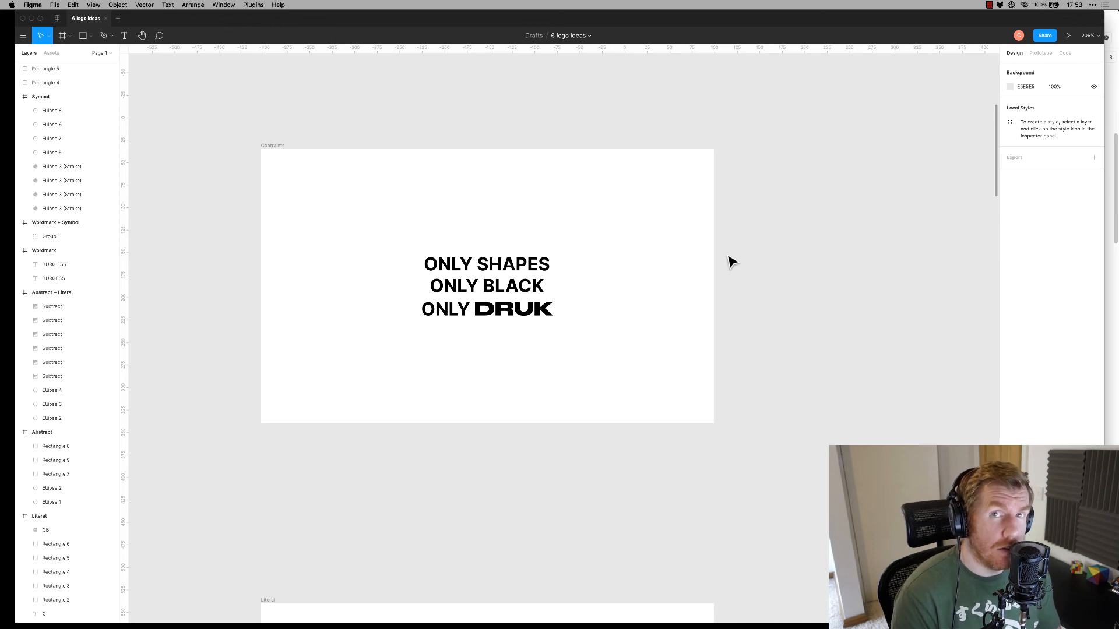
scroll(732, 263, "down", 10)
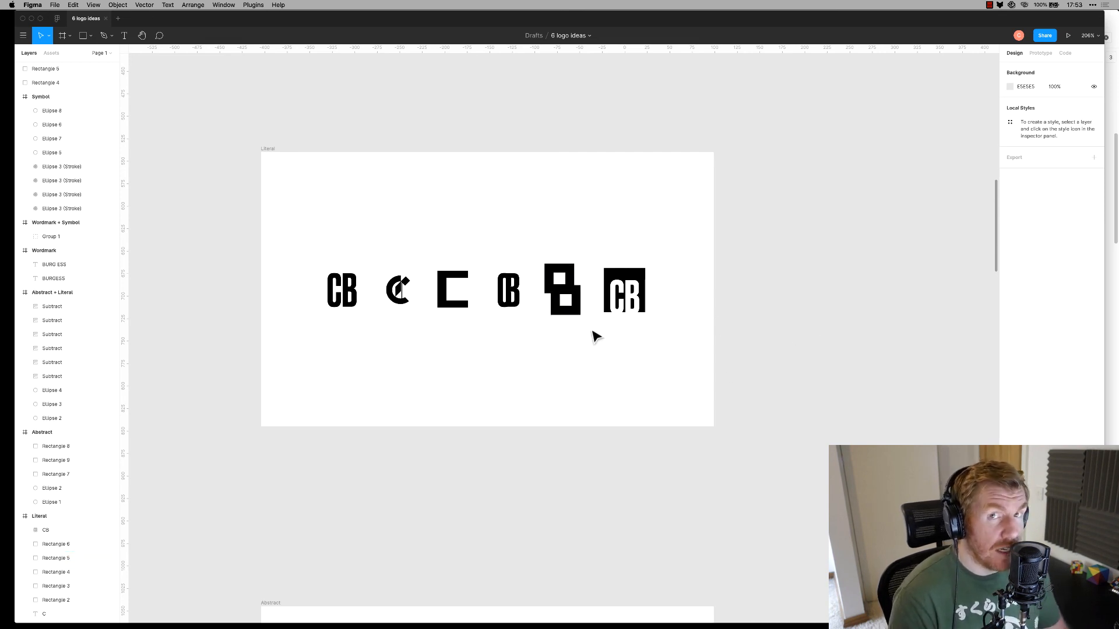
scroll(594, 337, "down", 6)
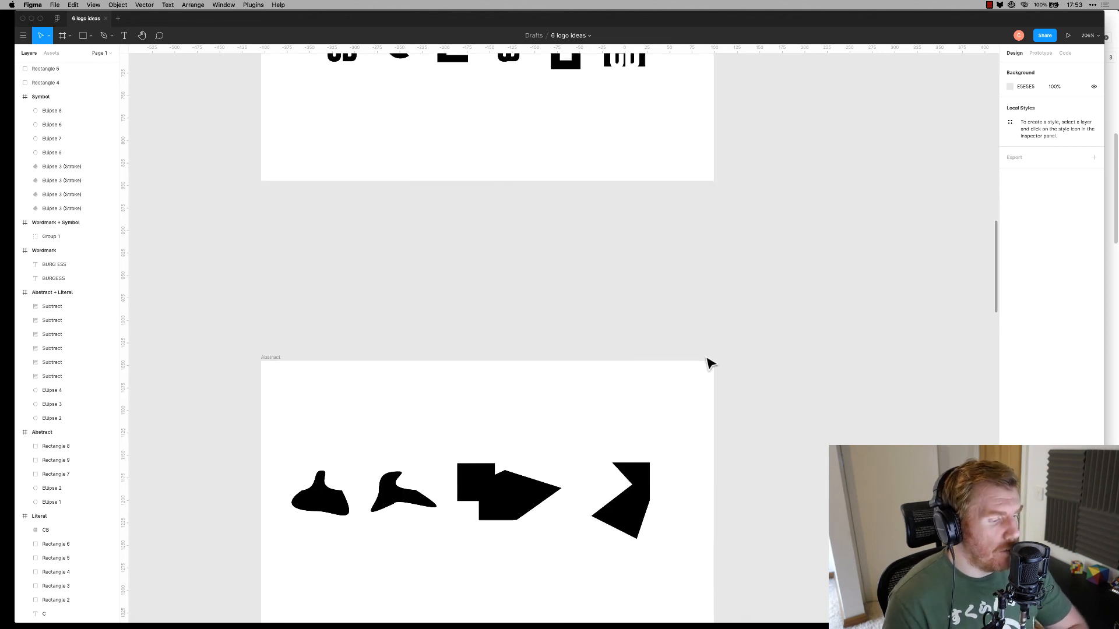
scroll(702, 355, "down", 3)
scroll(761, 367, "down", 1)
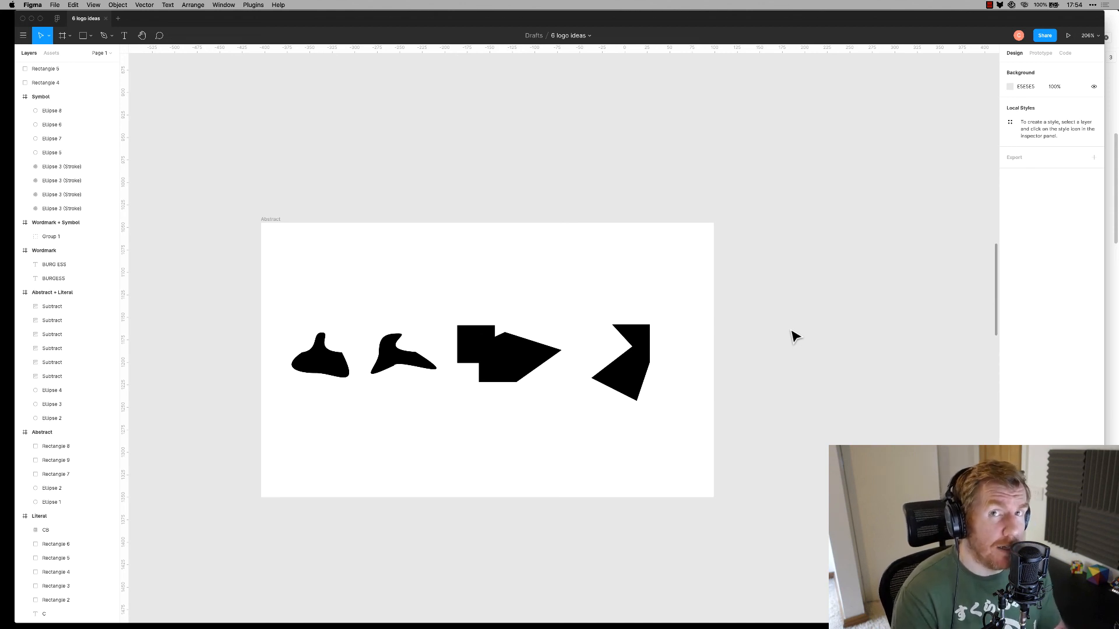
scroll(824, 355, "down", 10)
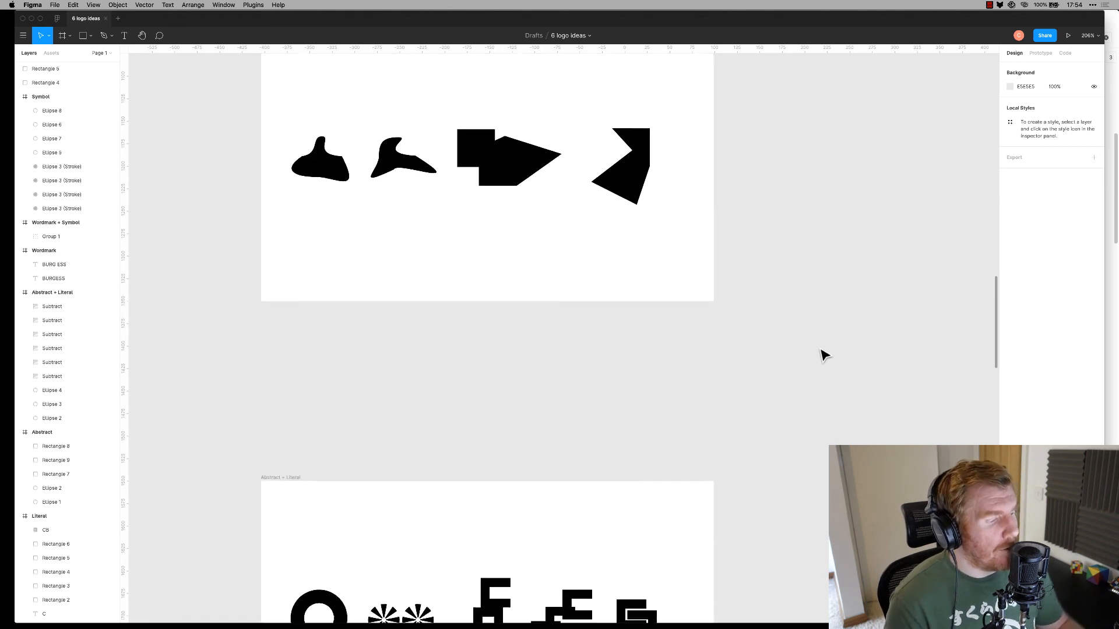
scroll(824, 355, "down", 3)
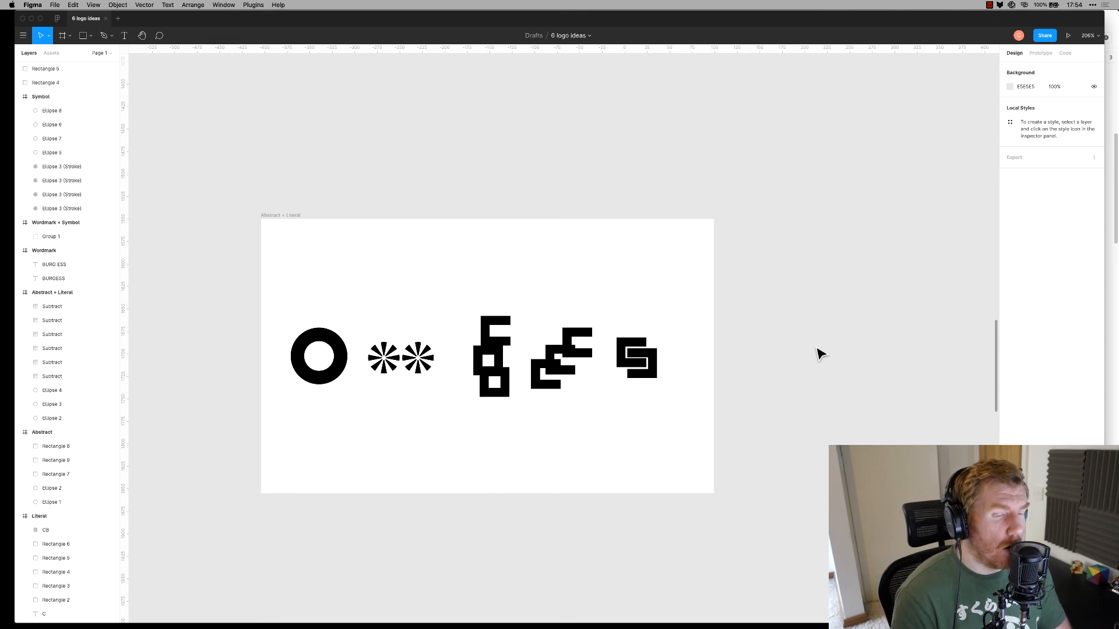
scroll(712, 370, "down", 8)
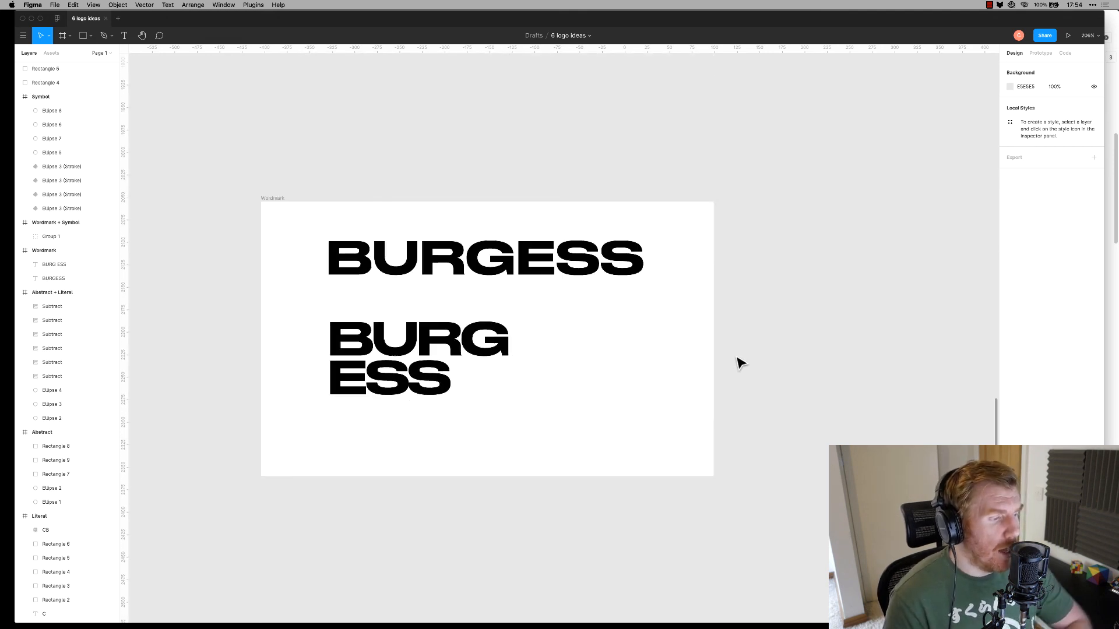
scroll(763, 369, "down", 3)
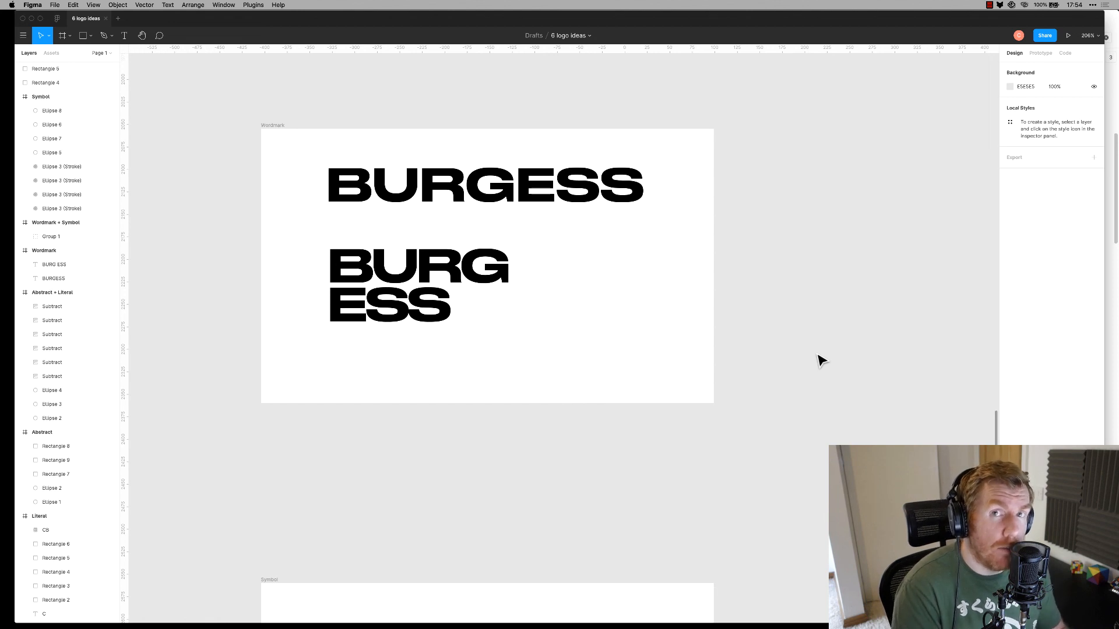
scroll(719, 425, "down", 6)
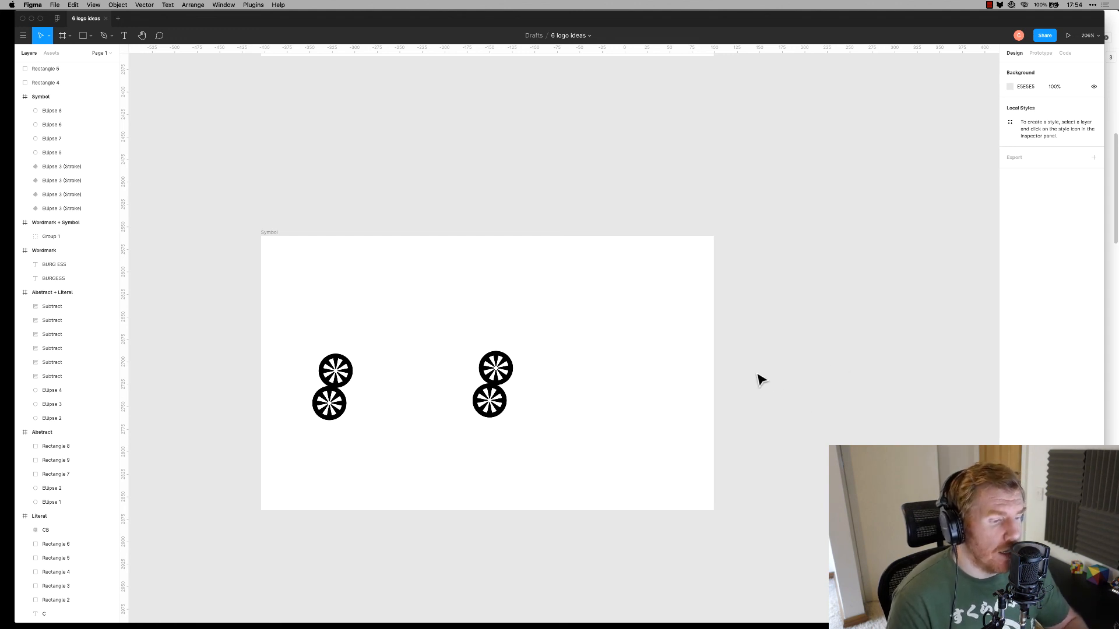
scroll(740, 386, "down", 10)
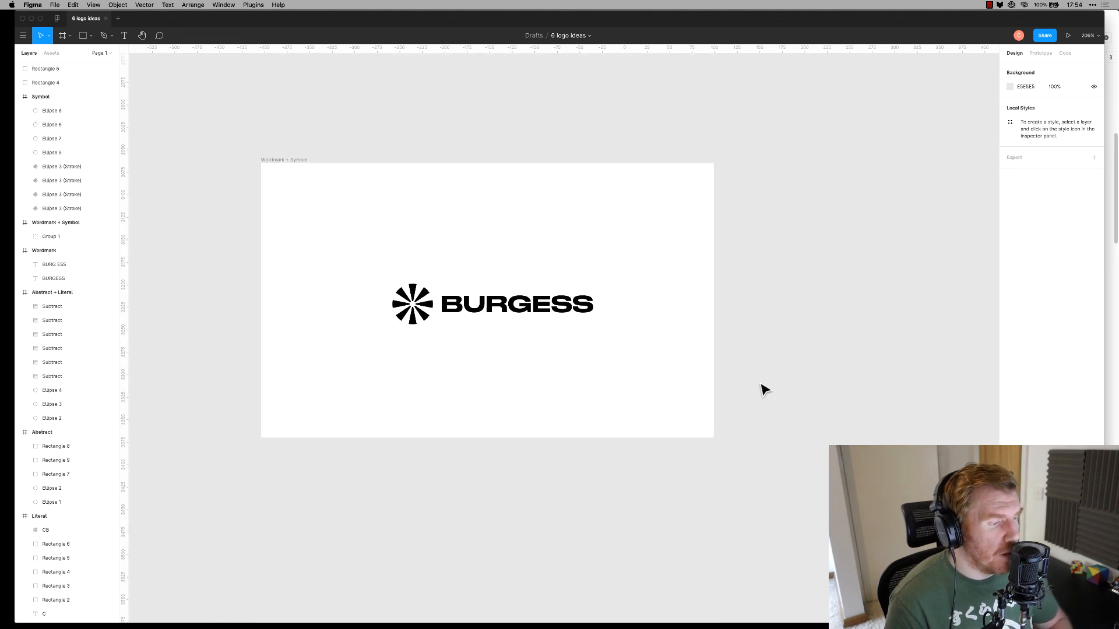